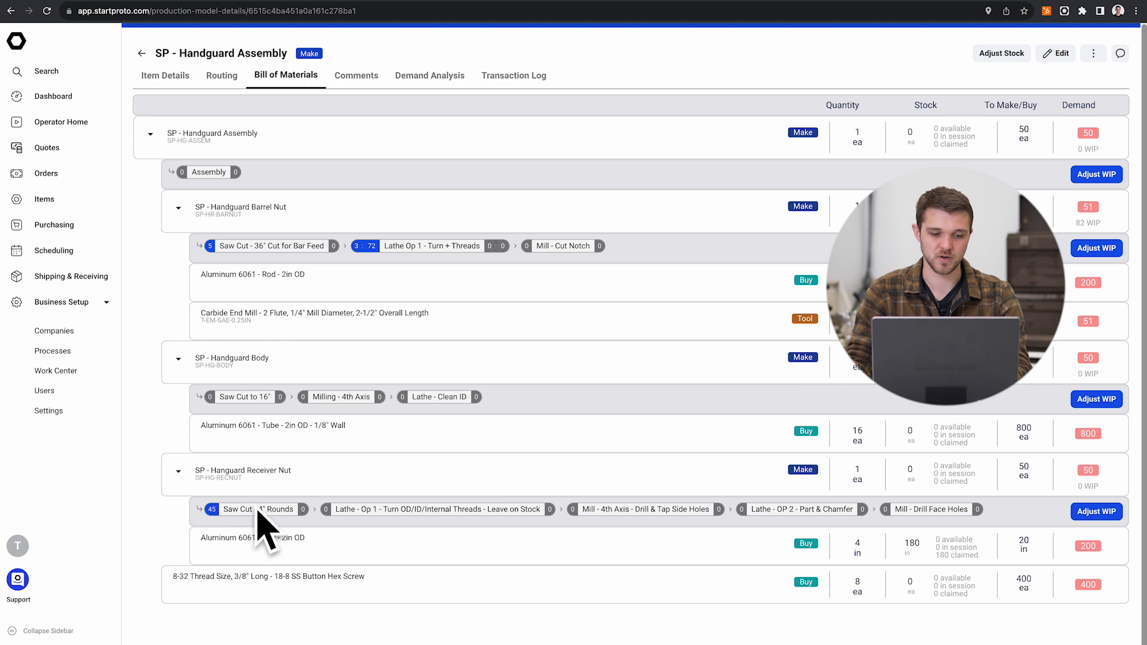
Step: Open the Hanguard Receiver Nut item from the handguard assembly's bill of materials and look at its Duplicate option
left_click(389, 512)
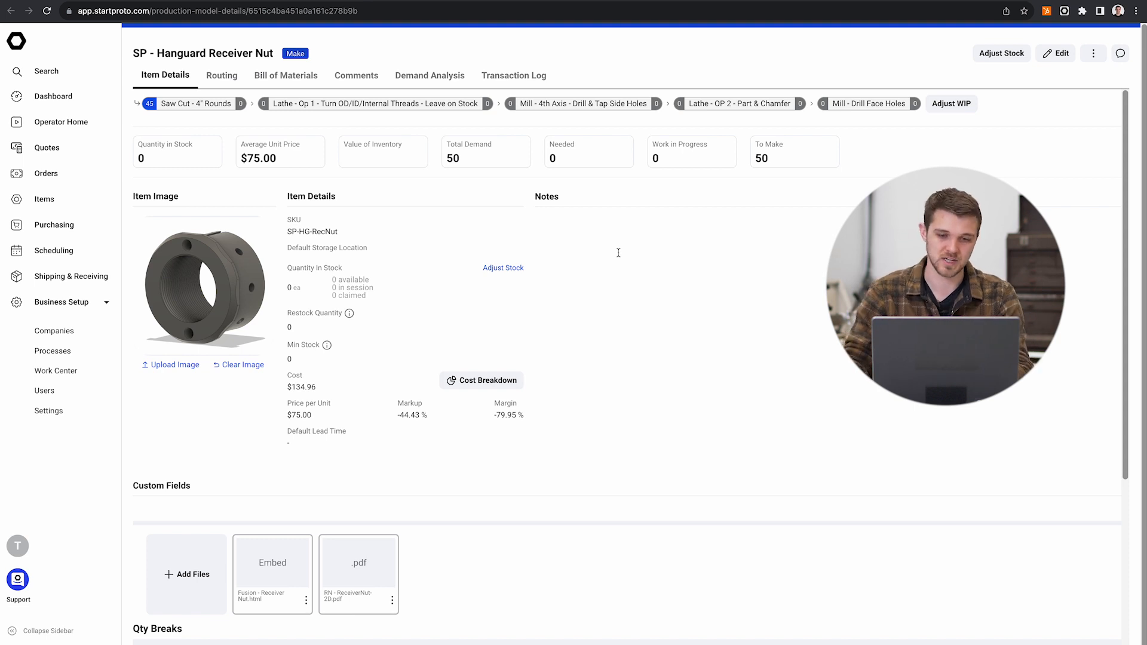
left_click(1094, 55)
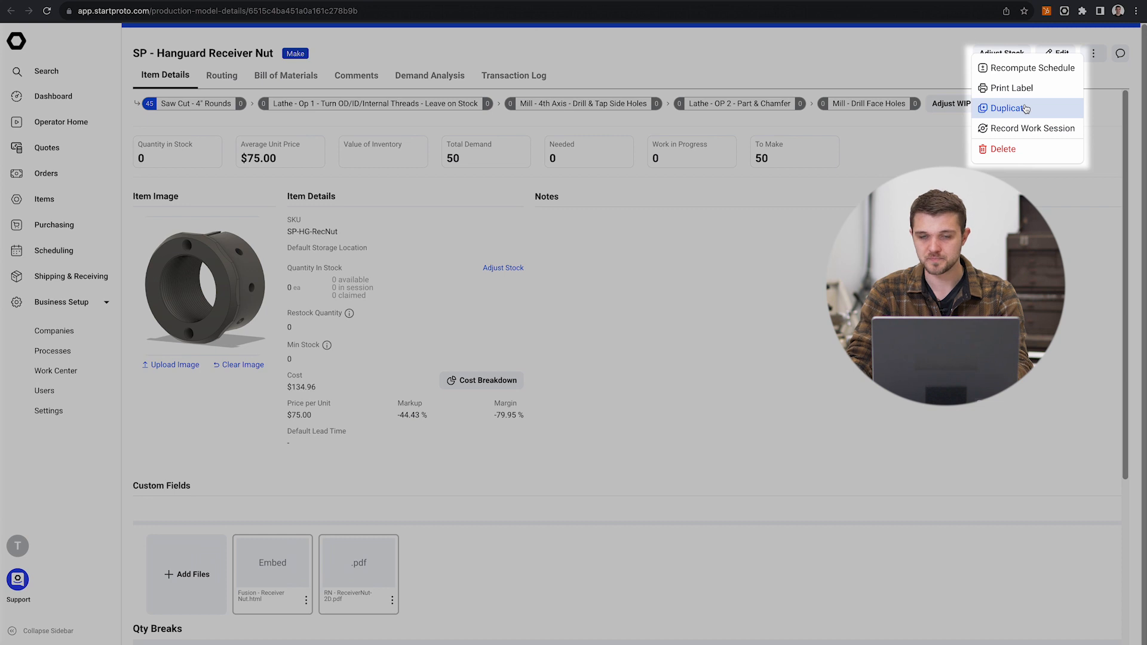
left_click(1025, 108)
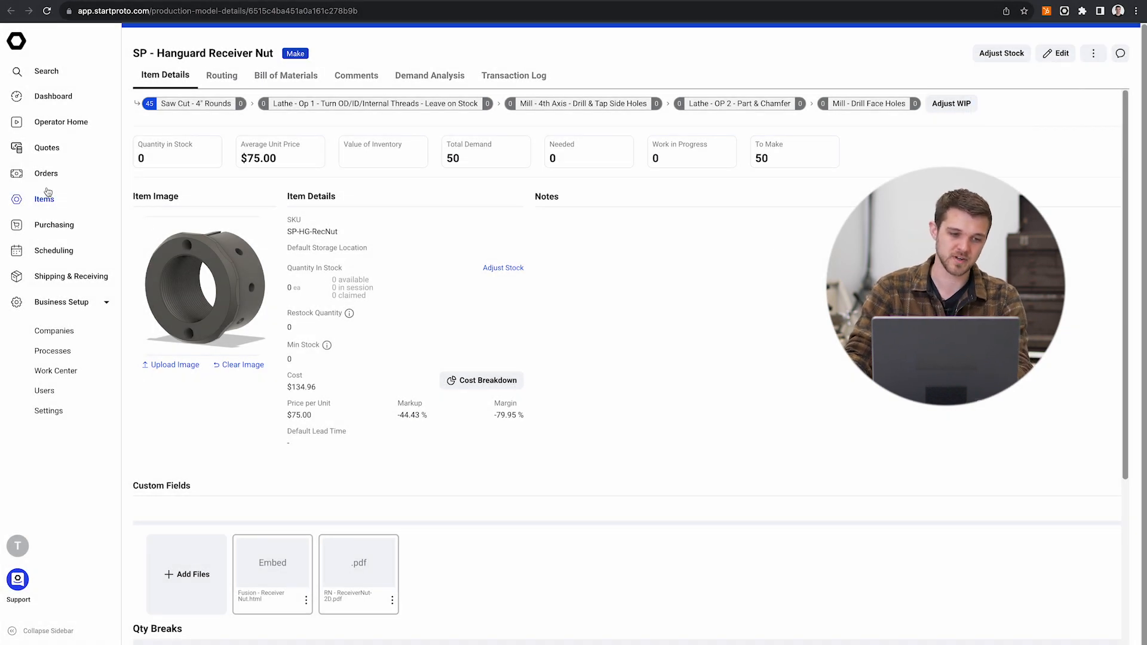
Step: Create a new make item in Items and name it "Sp - Handguard Receiver Nut - Live Tooling"
left_click(49, 199)
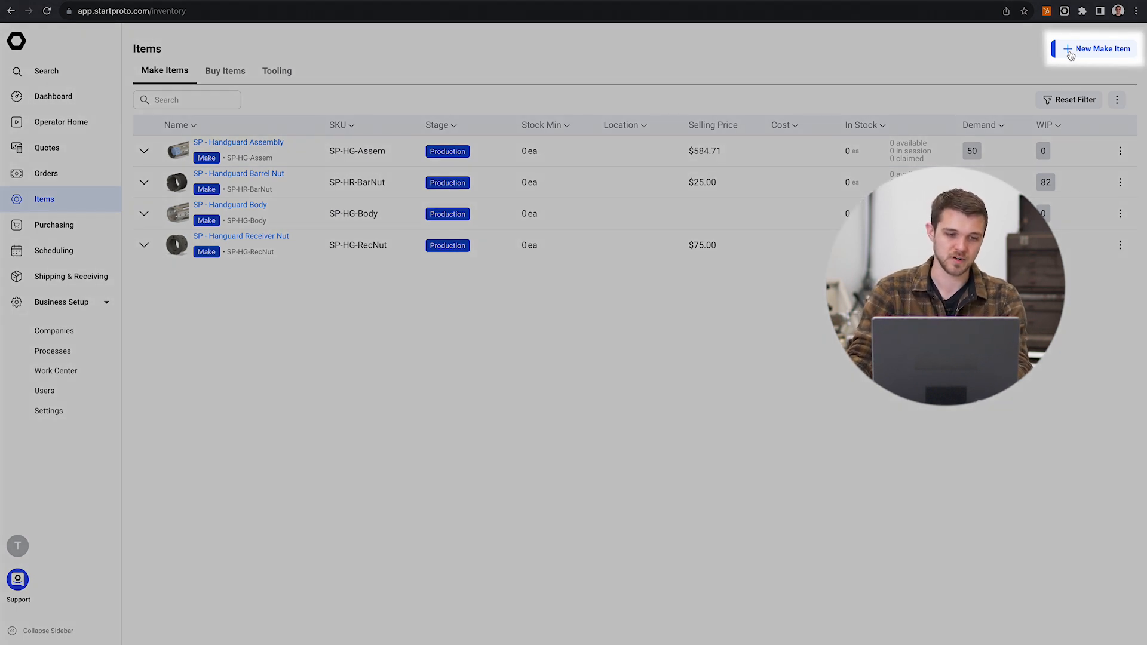
left_click(1071, 52)
left_click(272, 72)
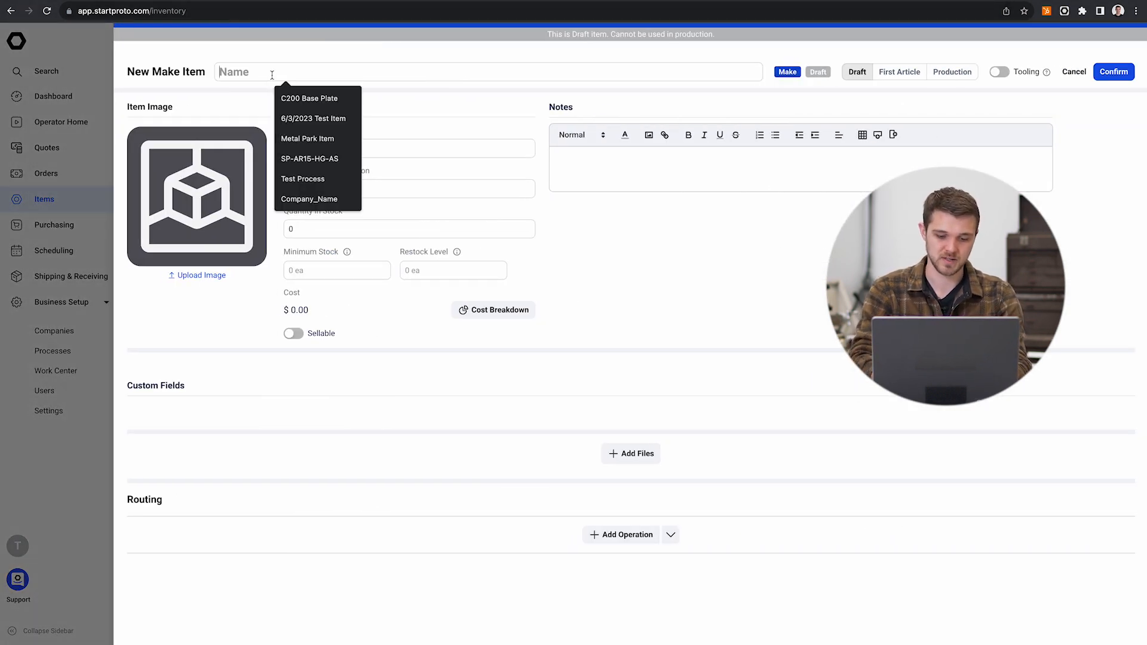
type("Sp - Handguard Nut")
key("BackSpace")
key("BackSpace")
key("BackSpace")
key("Tab")
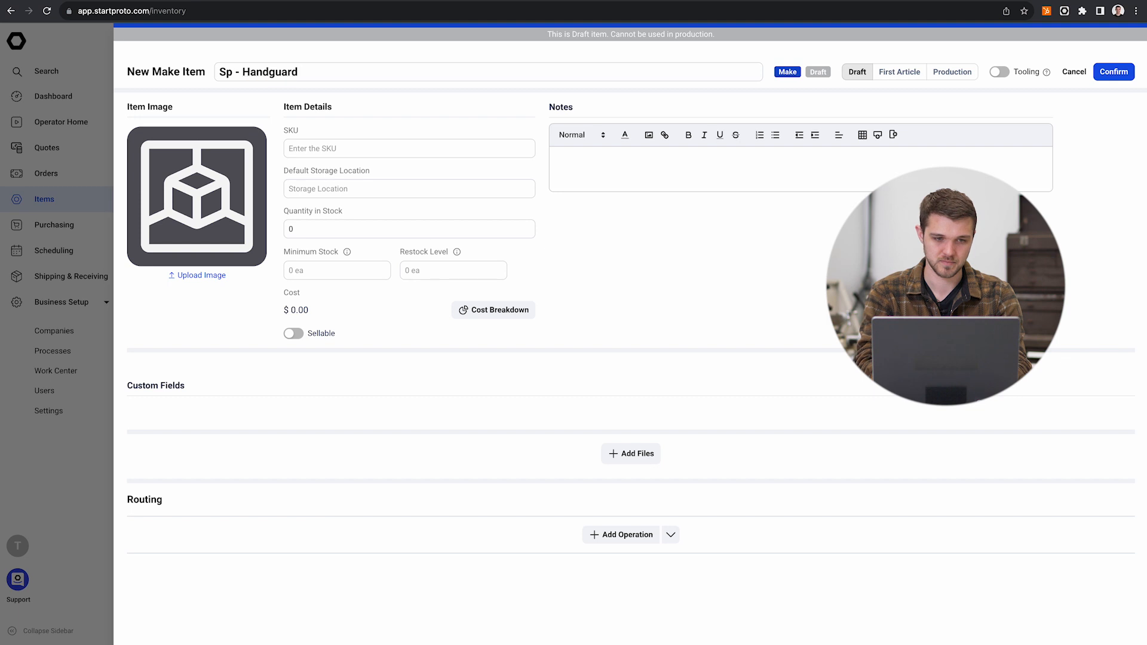
type("Rev")
key("BackSpace")
type("ce")
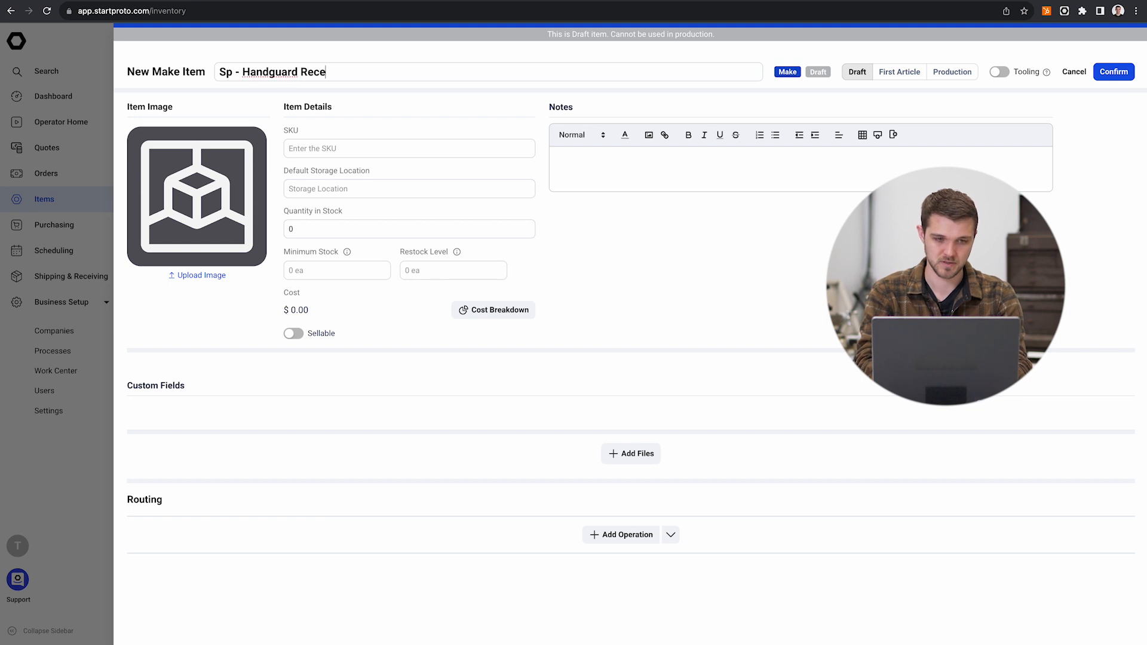
type("iver Nut - Live Tooling")
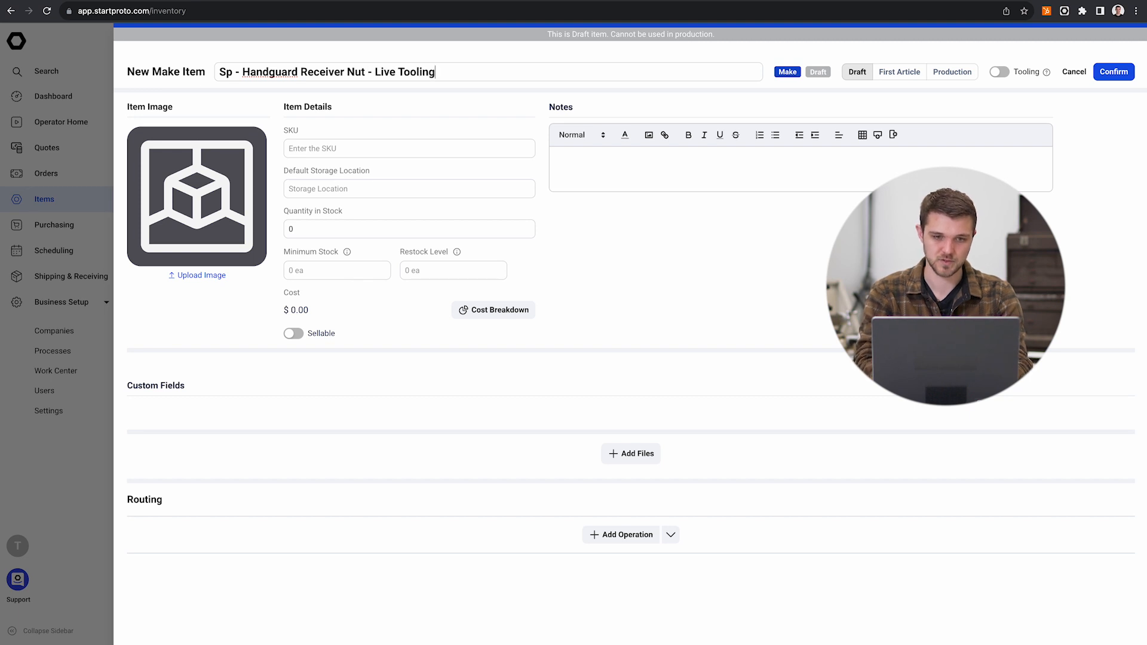
left_click(389, 126)
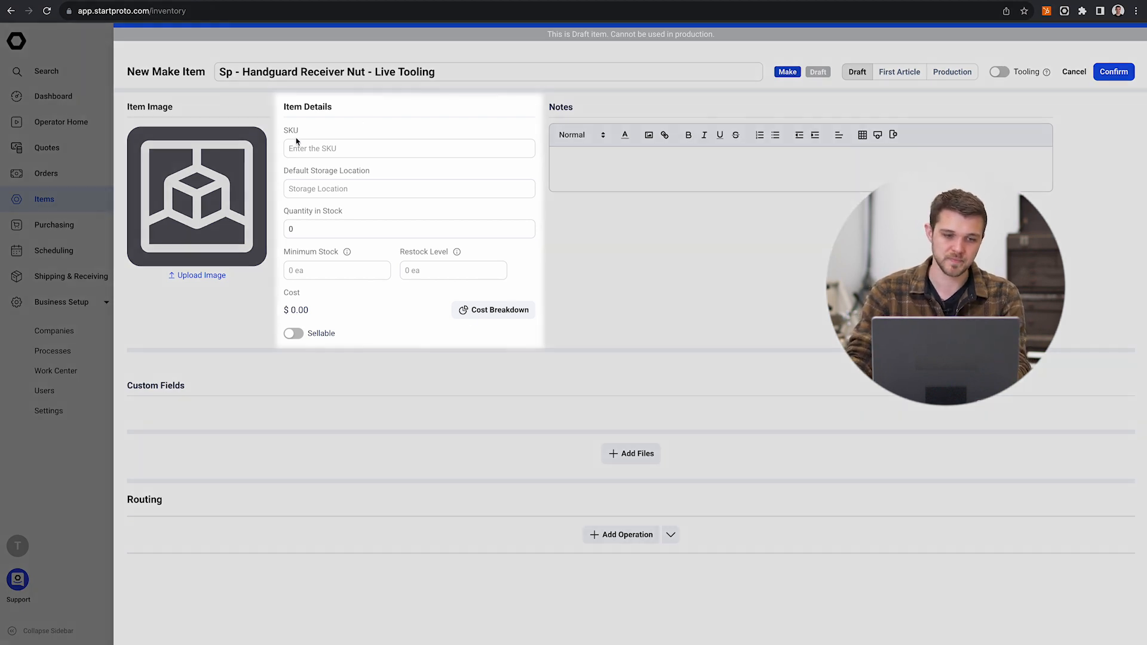
left_click(298, 148)
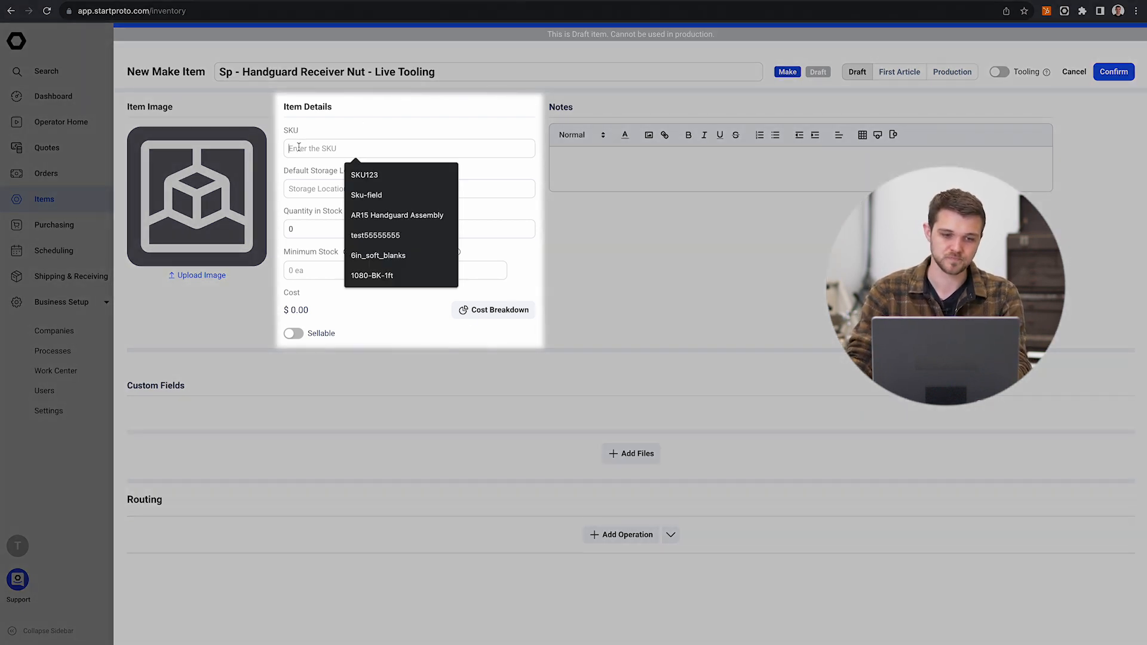
left_click(366, 123)
left_click(327, 144)
left_click(324, 139)
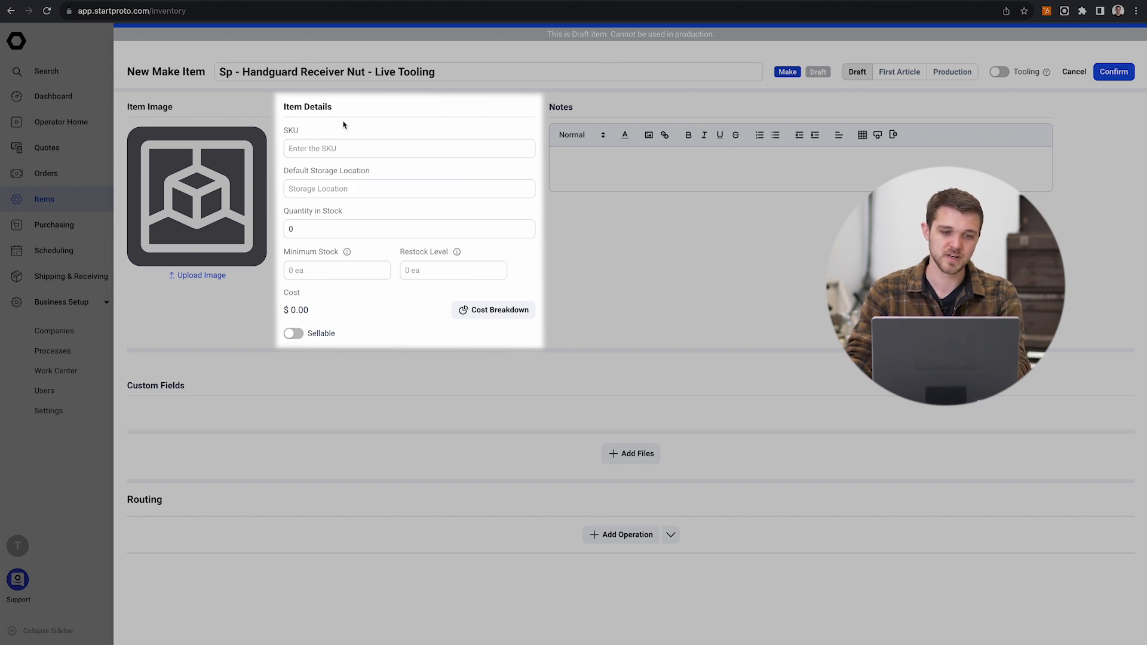
Step: Set the new item's SKU to SP-HG-RecNut-LT, building on the existing SP-HG-RecNut entry
left_click(329, 151)
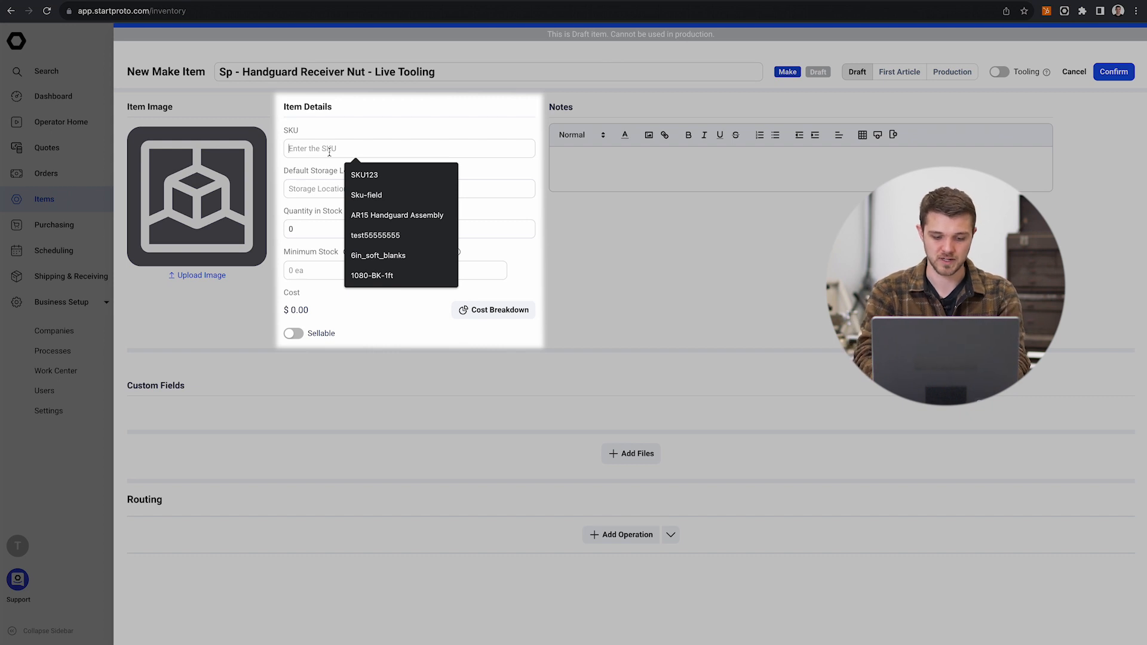
type("SKU123")
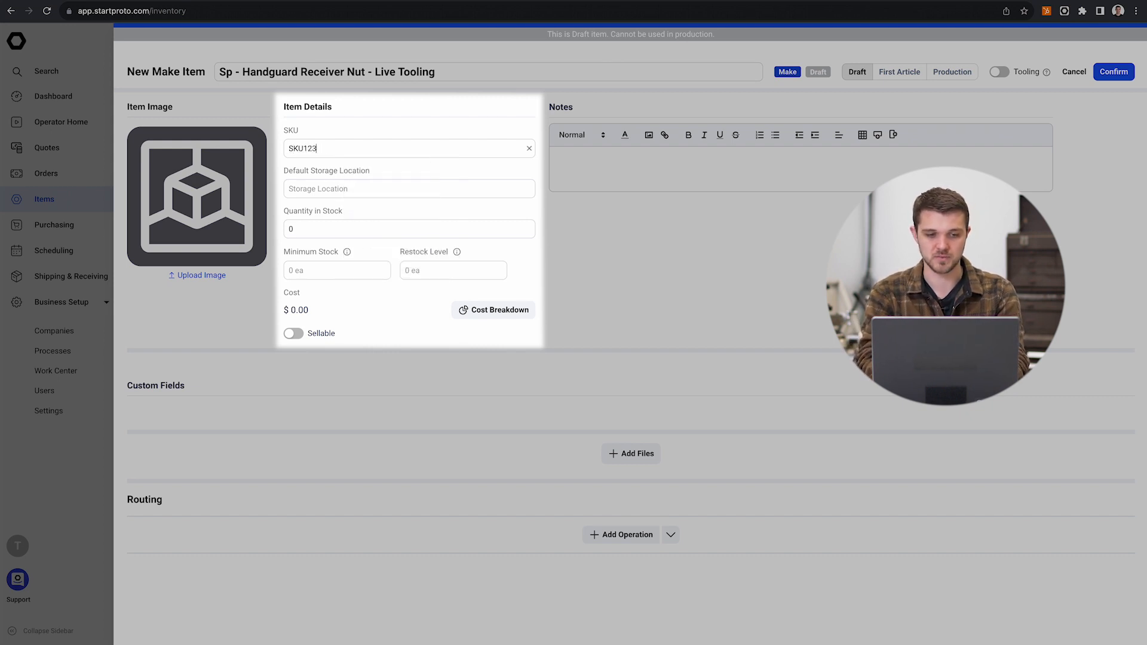
key("BackSpace")
key("BackSpace")
key("BackSpace")
type("SP")
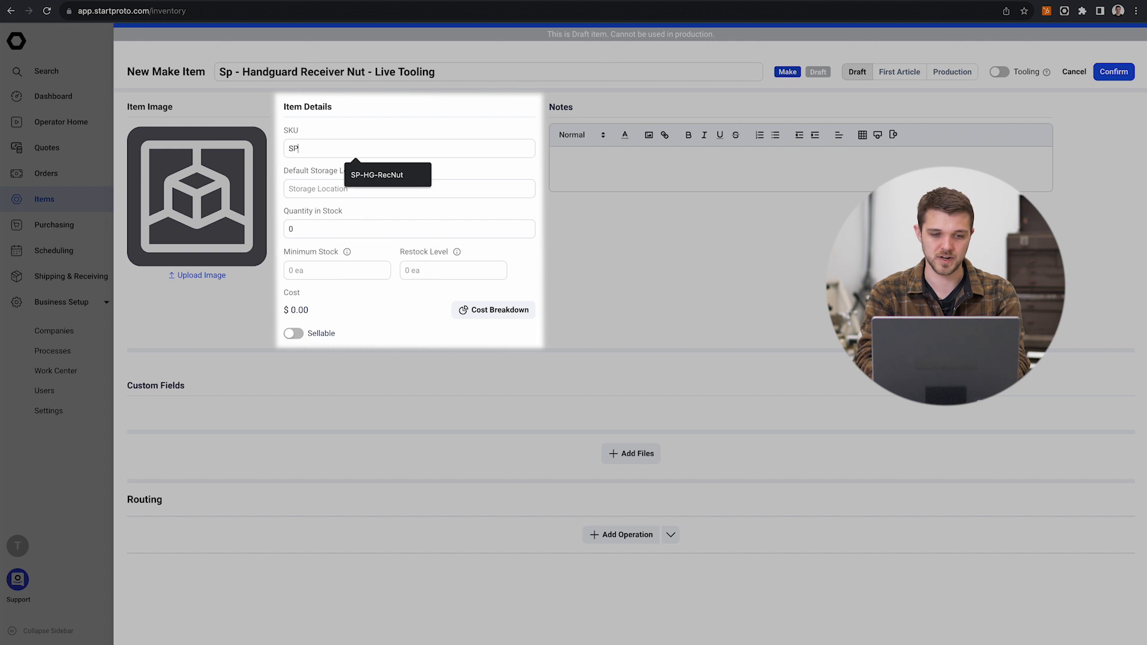
type("-HG")
key("Down")
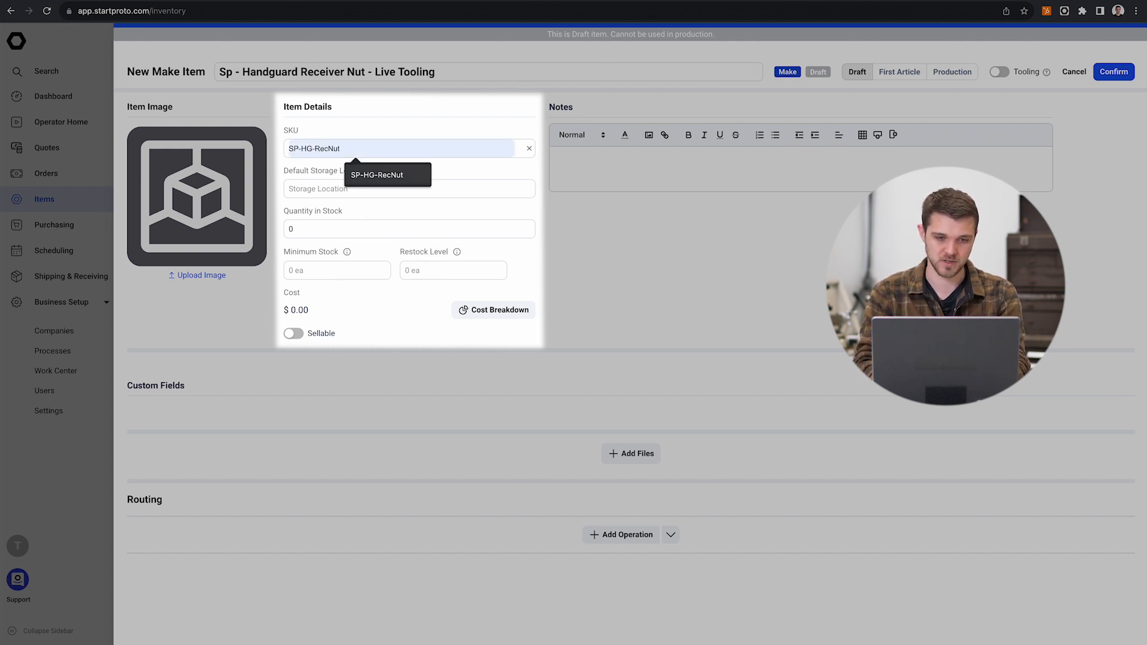
left_click(384, 176)
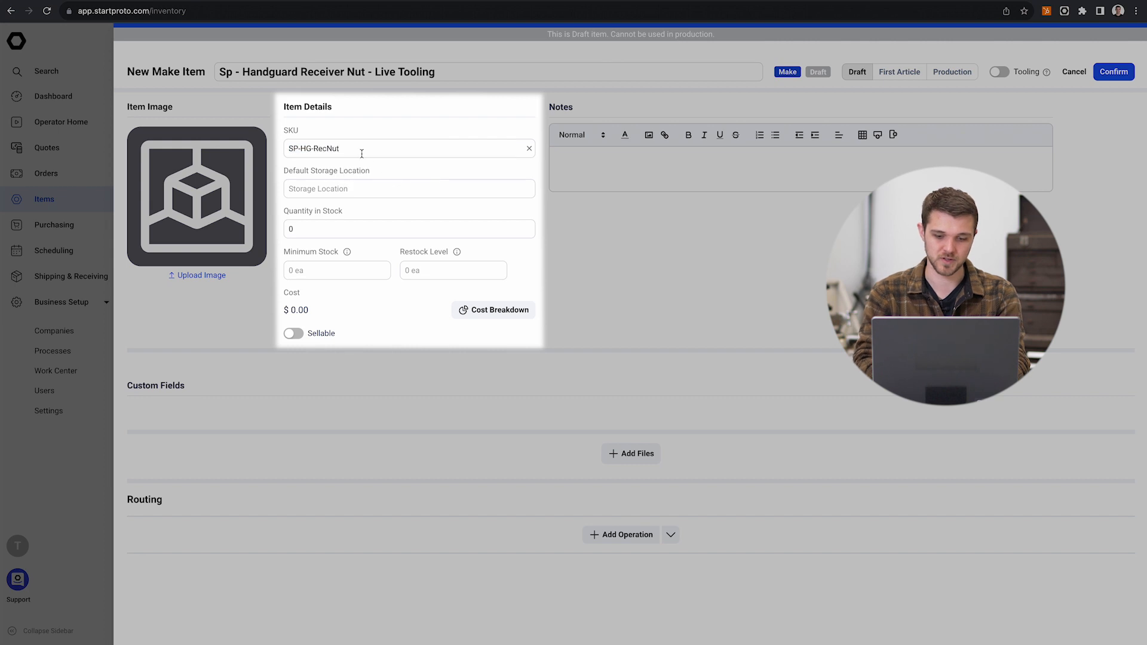
type("-LT")
Step: Review the new item's name, default storage location, quantity in stock and minimum stock fields
left_click(352, 196)
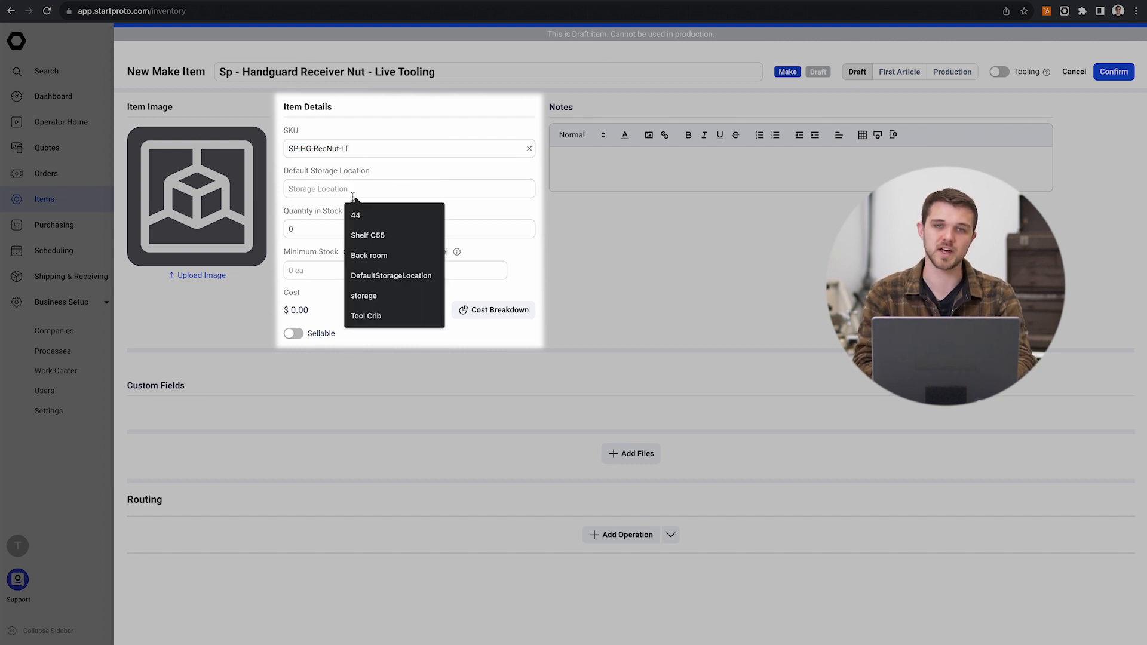
left_click(472, 70)
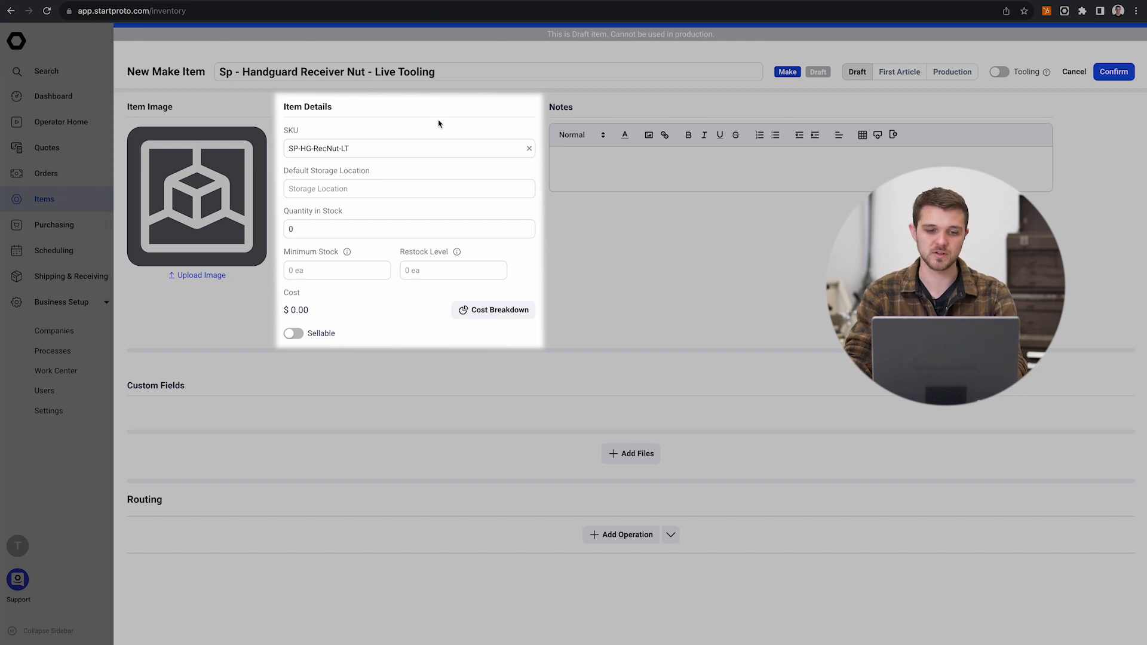
triple_click(244, 72)
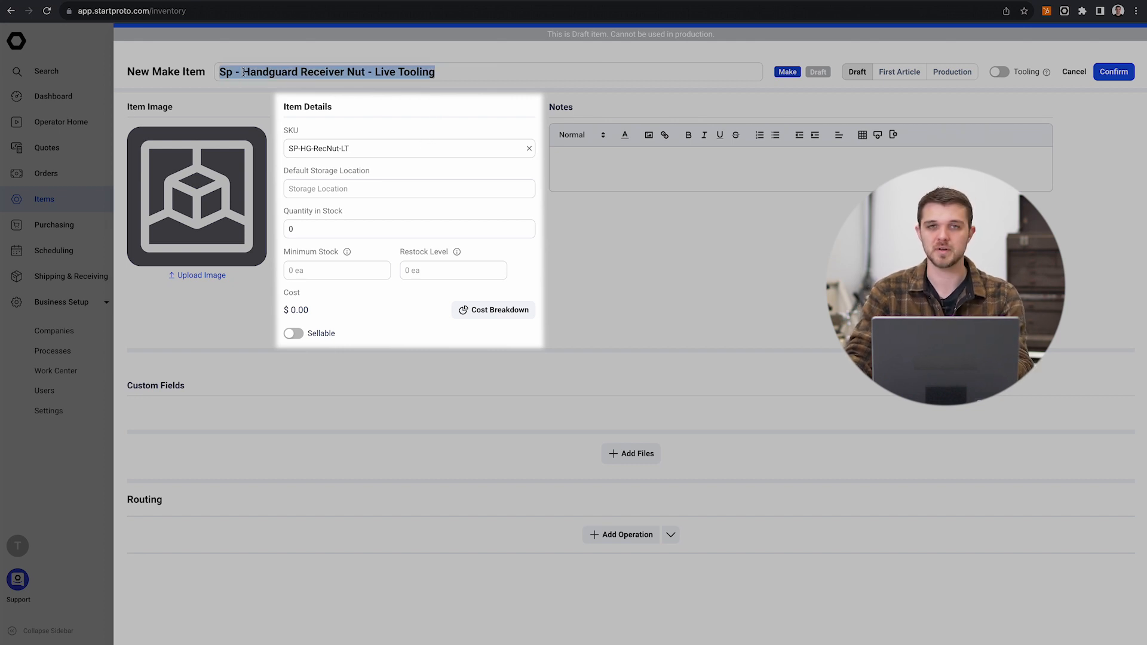
left_click(458, 74)
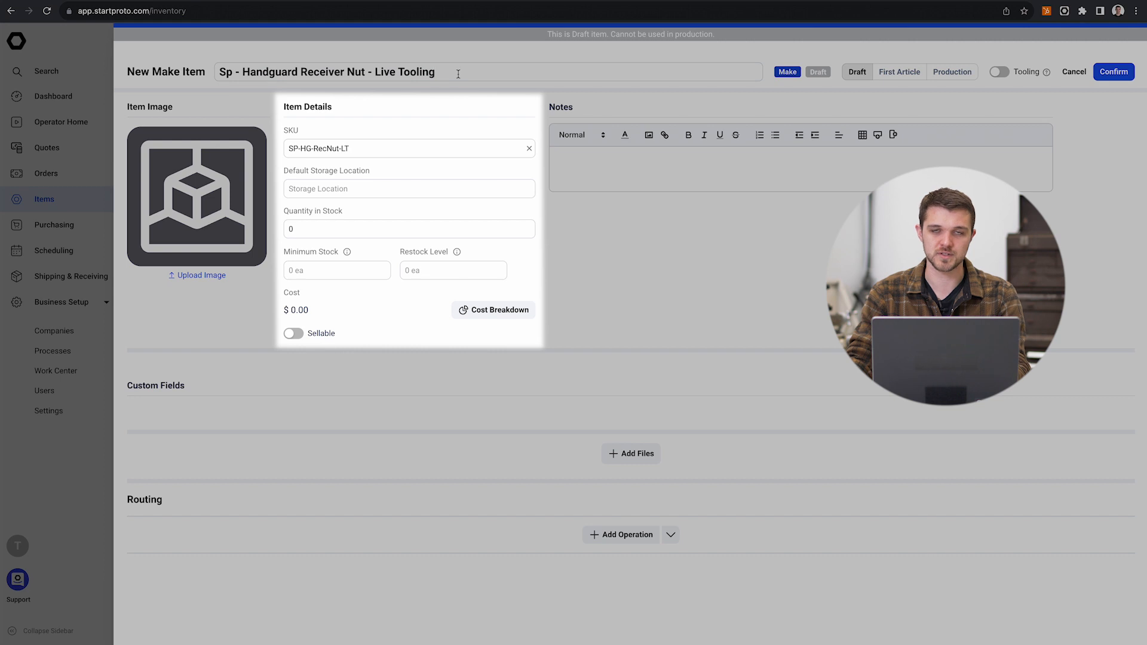
left_click(376, 190)
left_click(394, 130)
left_click(382, 189)
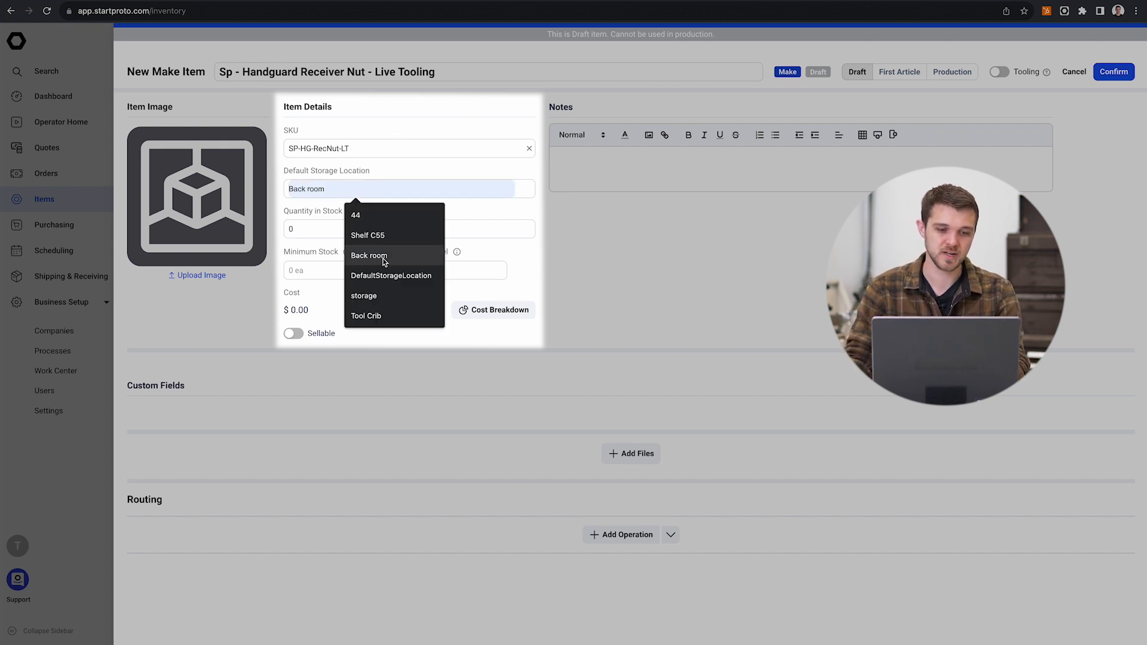
left_click(710, 267)
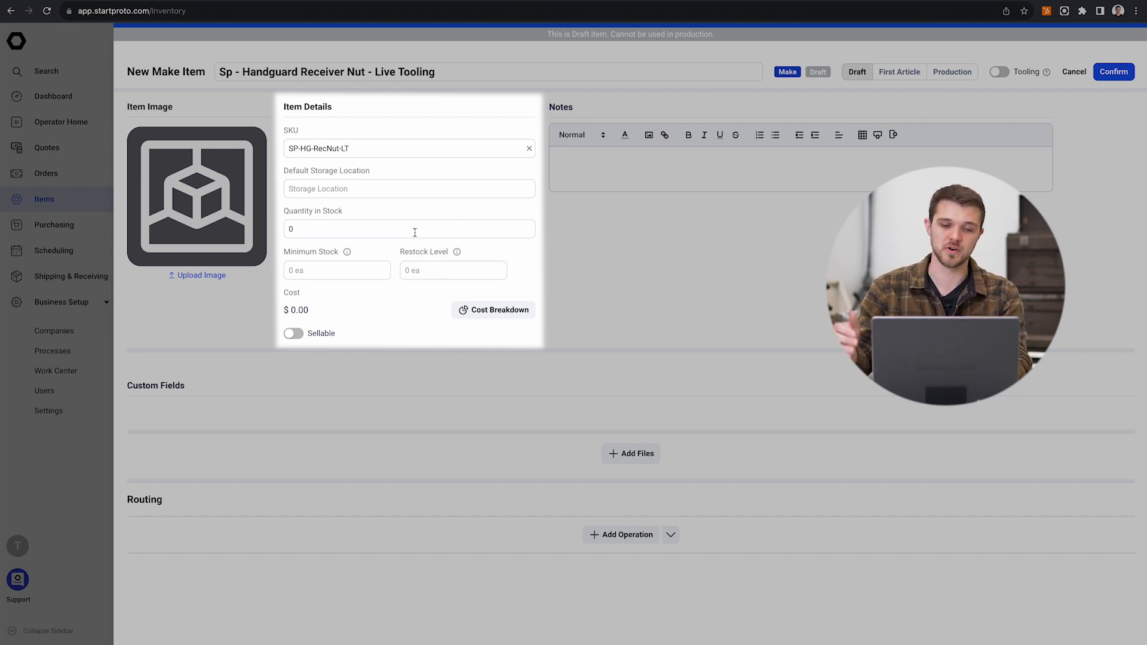
left_click(386, 231)
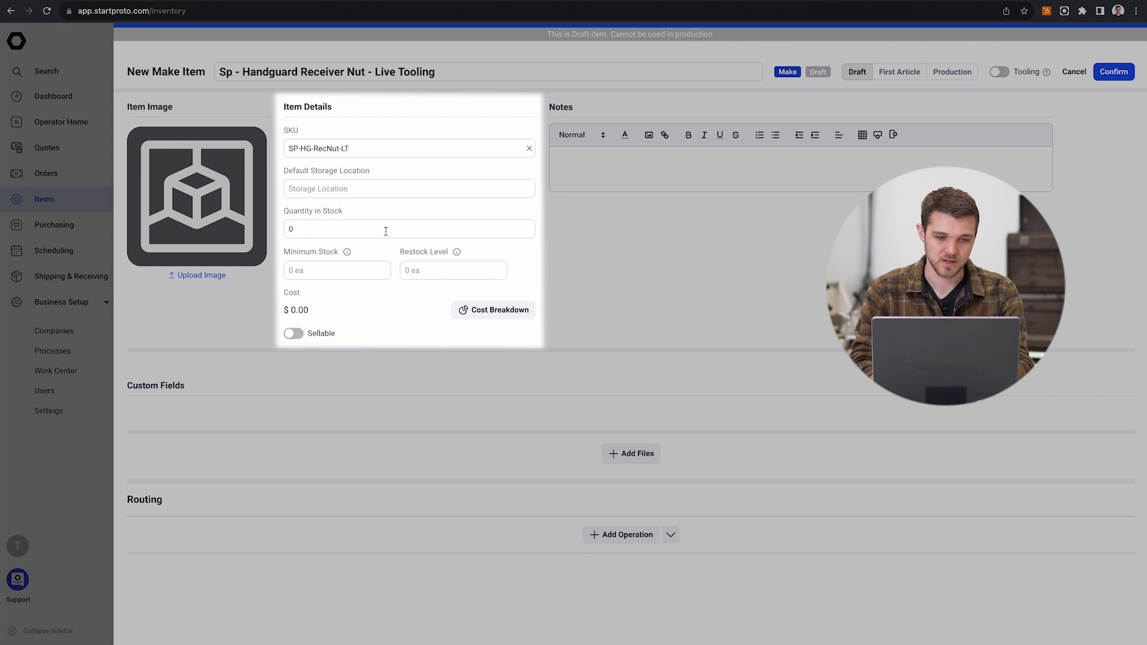
left_click(340, 266)
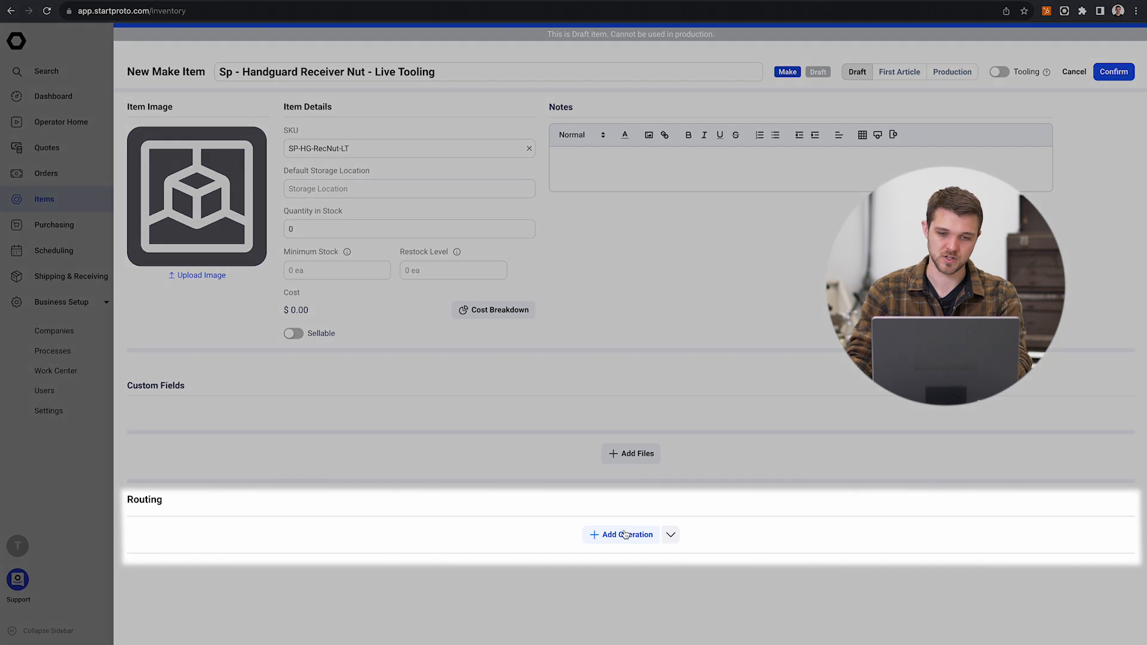
Step: Add a first operation to the new item's routing and consult the existing Hanguard Receiver Nut's routing for reference
left_click(625, 534)
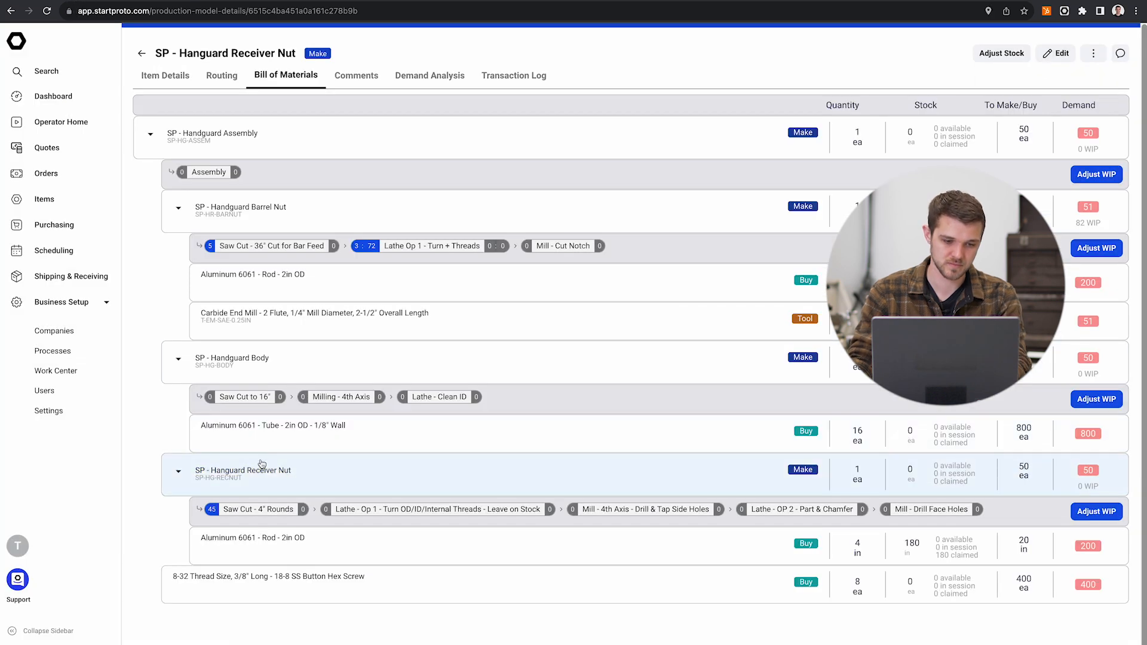
left_click(261, 469)
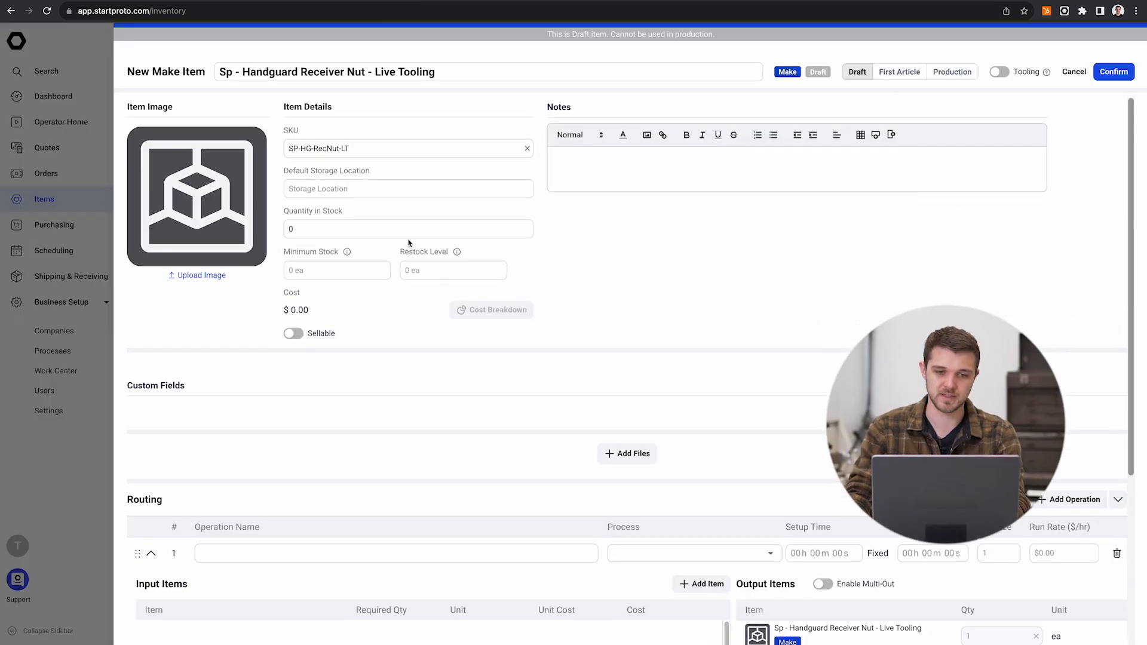
scroll(408, 242, "down", 5)
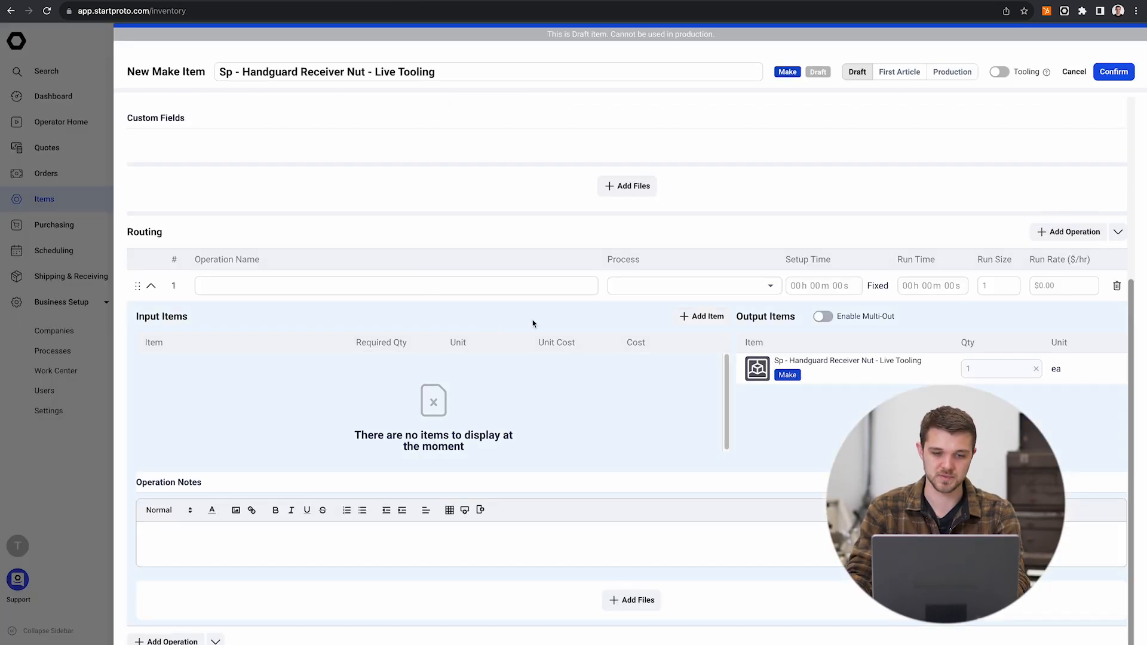
Step: Name the first routing operation "Saw Cut to 36" Sticks for Lathe" and assign it the Saw process
left_click(388, 285)
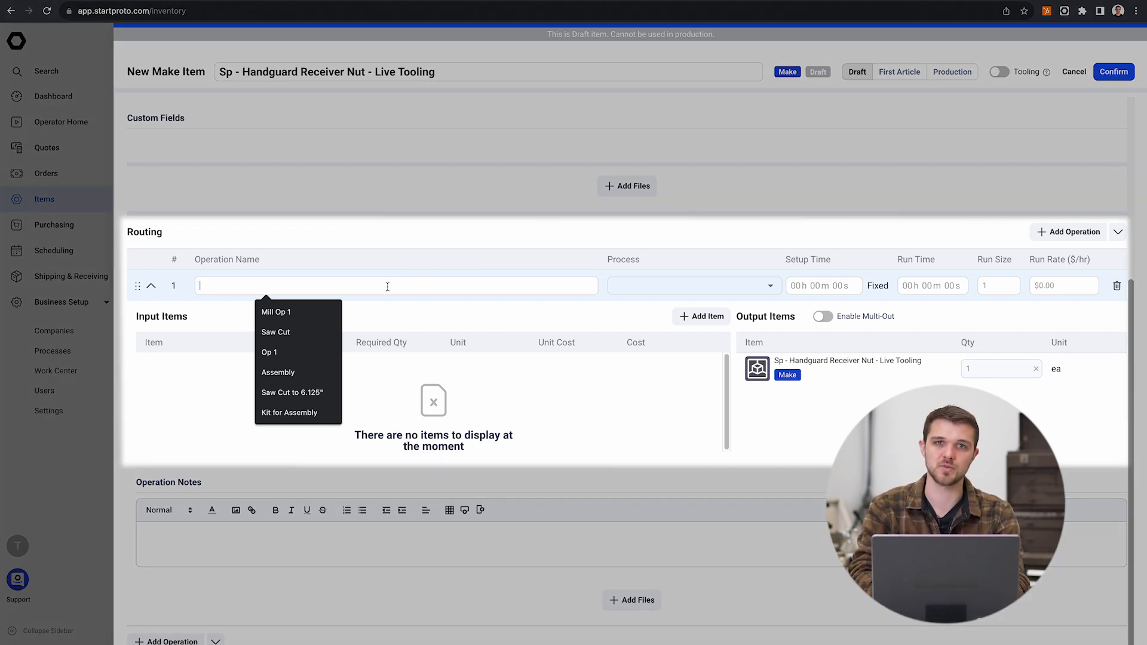
type("3f")
key("BackSpace")
key("BackSpace")
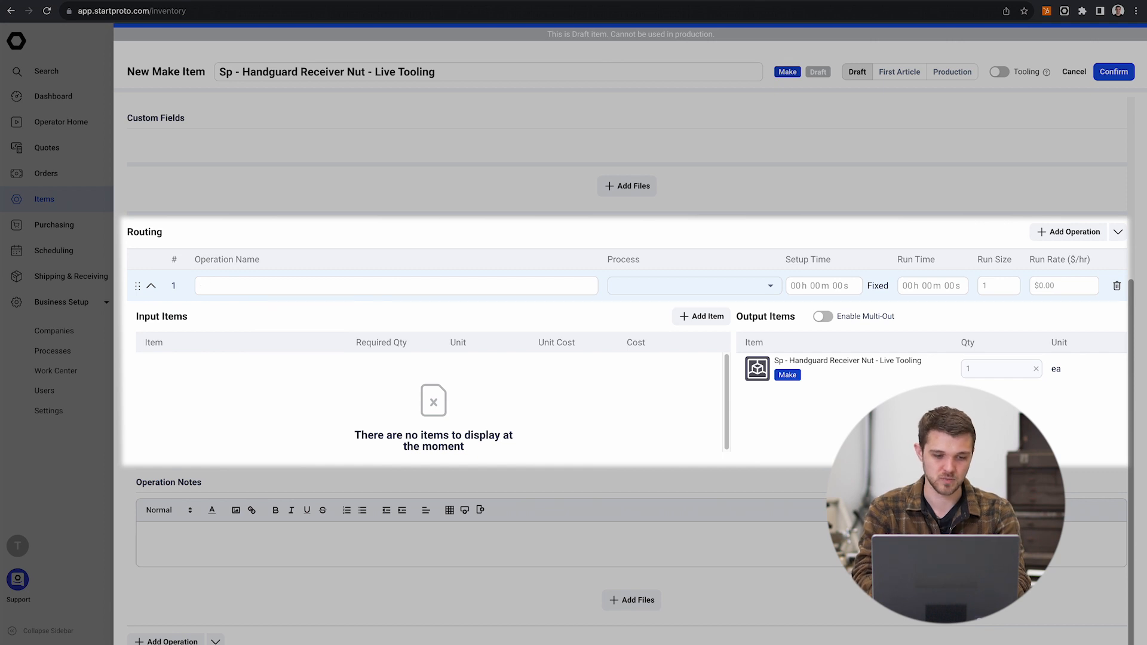
type("Saw Cut to ")
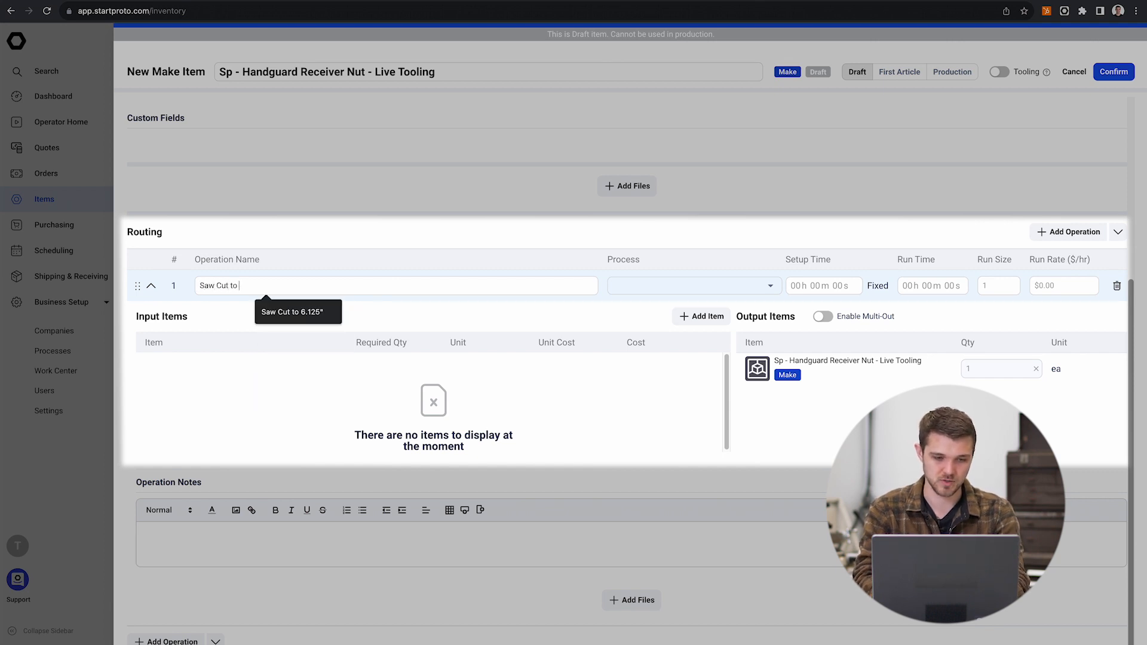
type("36\" ")
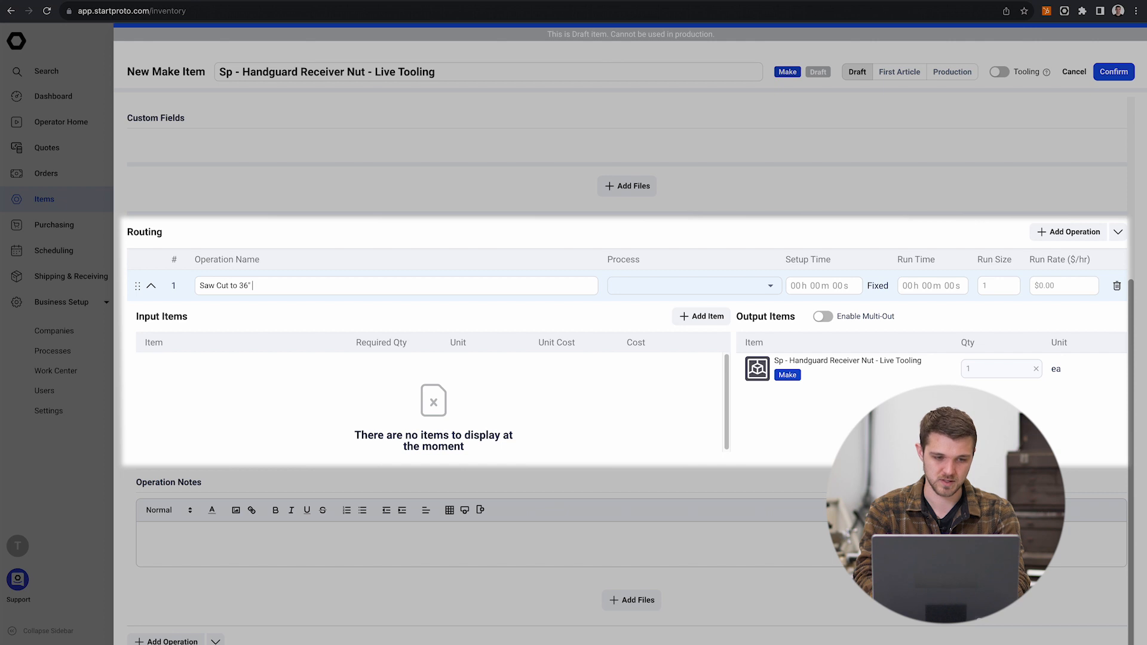
type("for")
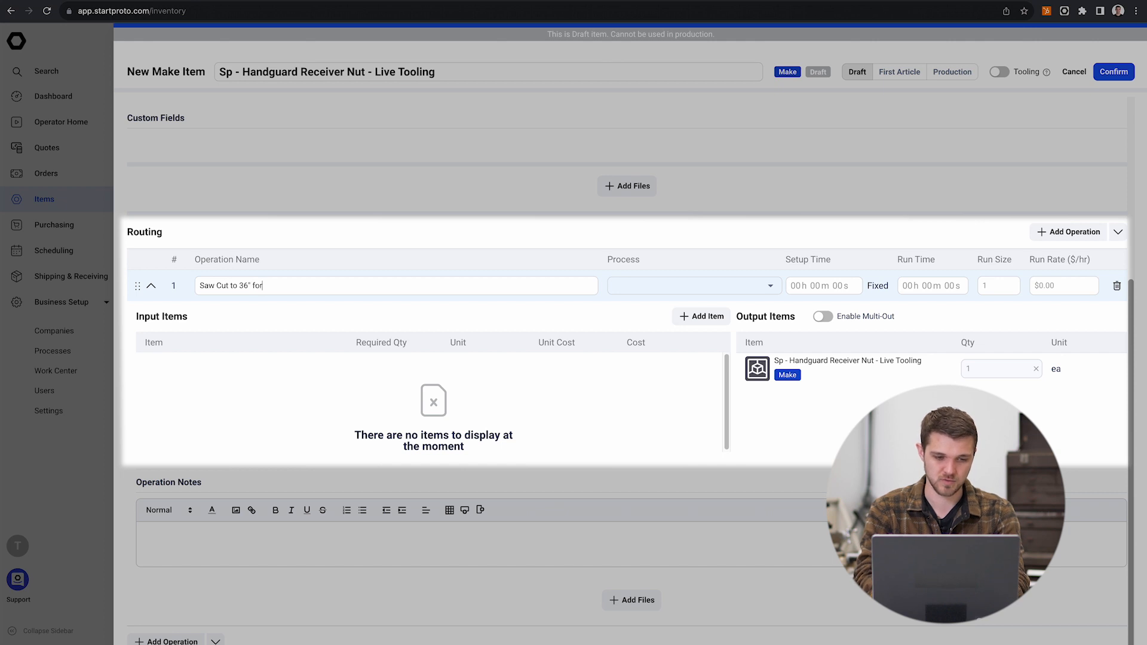
type("Sticks for Lathe")
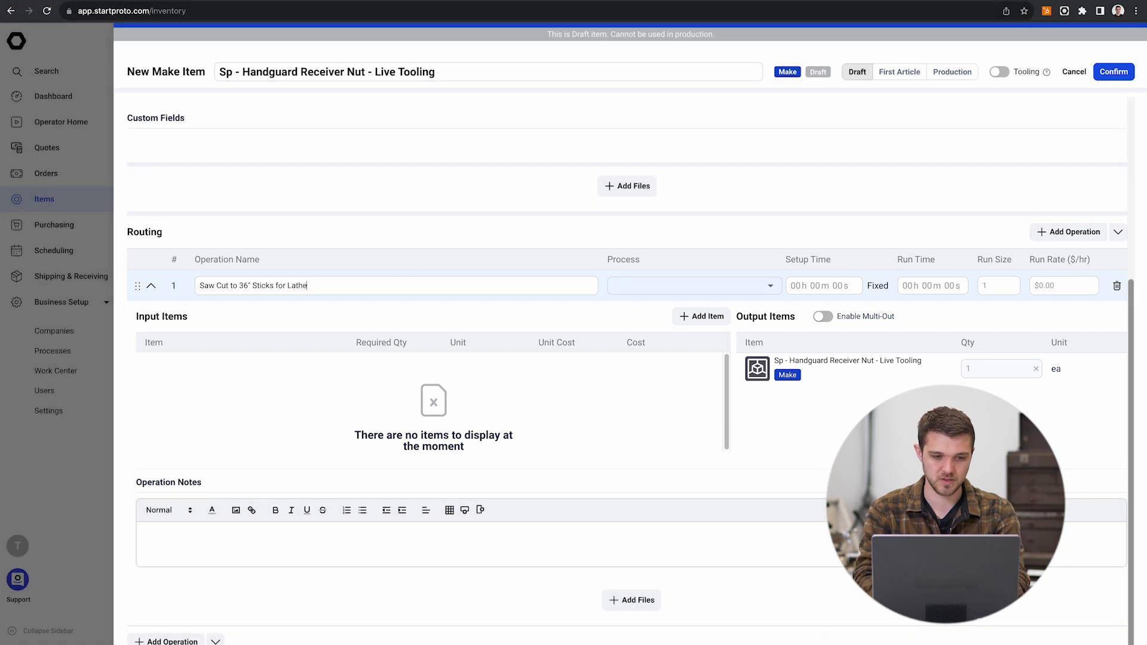
left_click(702, 287)
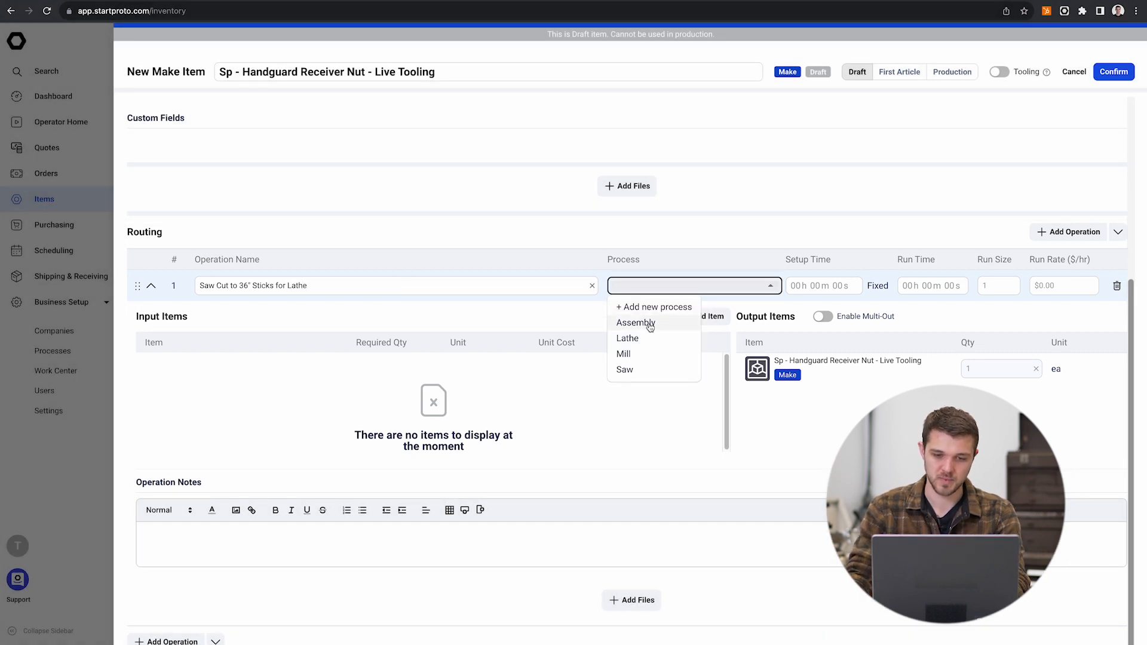
left_click(645, 369)
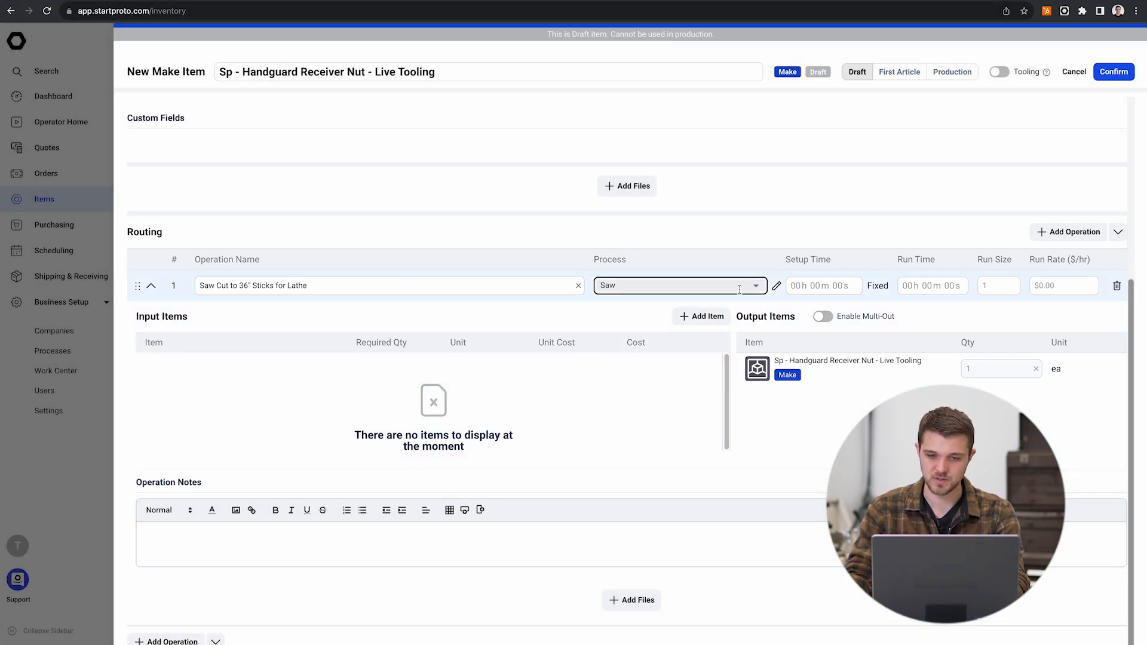
Step: Set the setup time of the saw cutting operation to 5 minutes
left_click(739, 289)
left_click(724, 237)
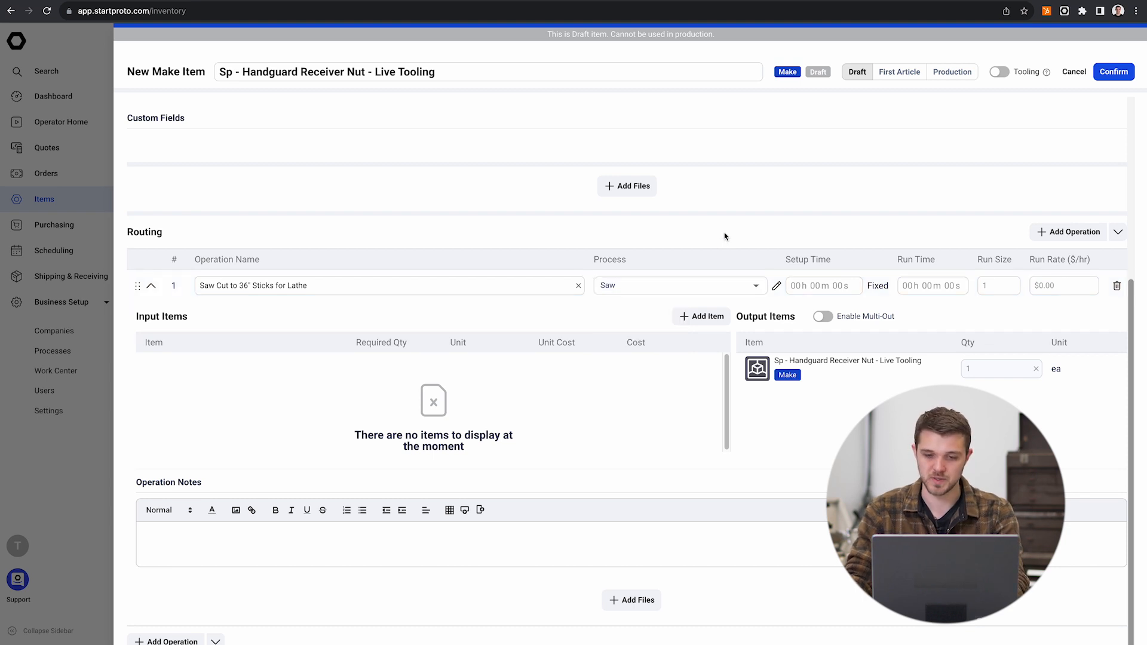
left_click(813, 285)
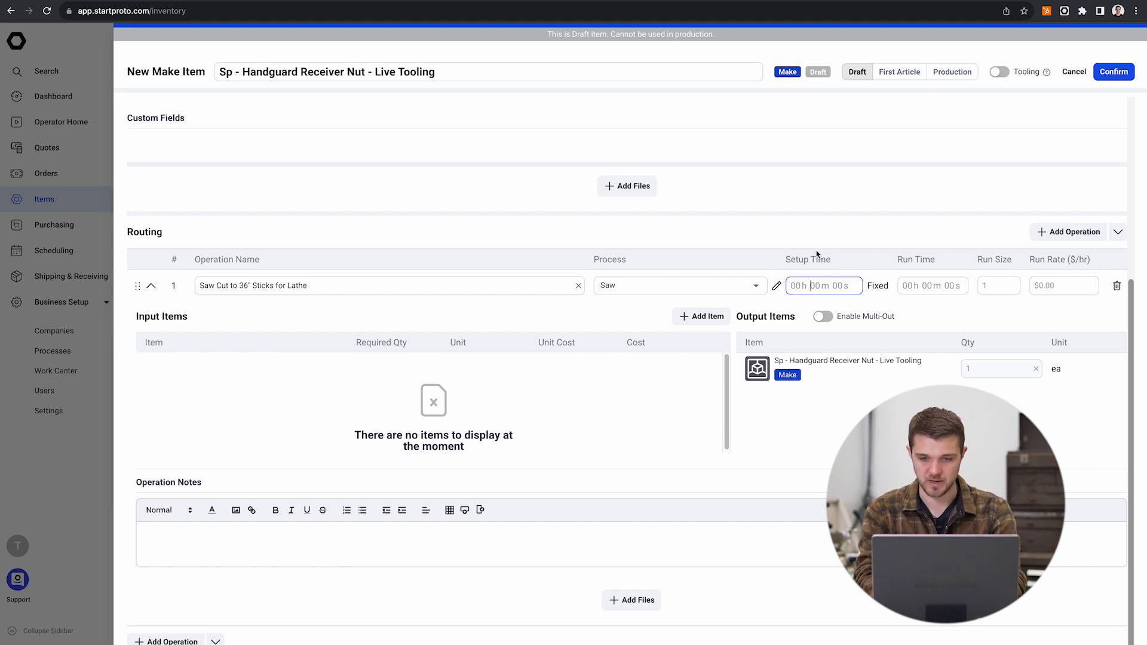
type("10")
key("BackSpace")
key("BackSpace")
type("5")
key("Tab")
key("Tab")
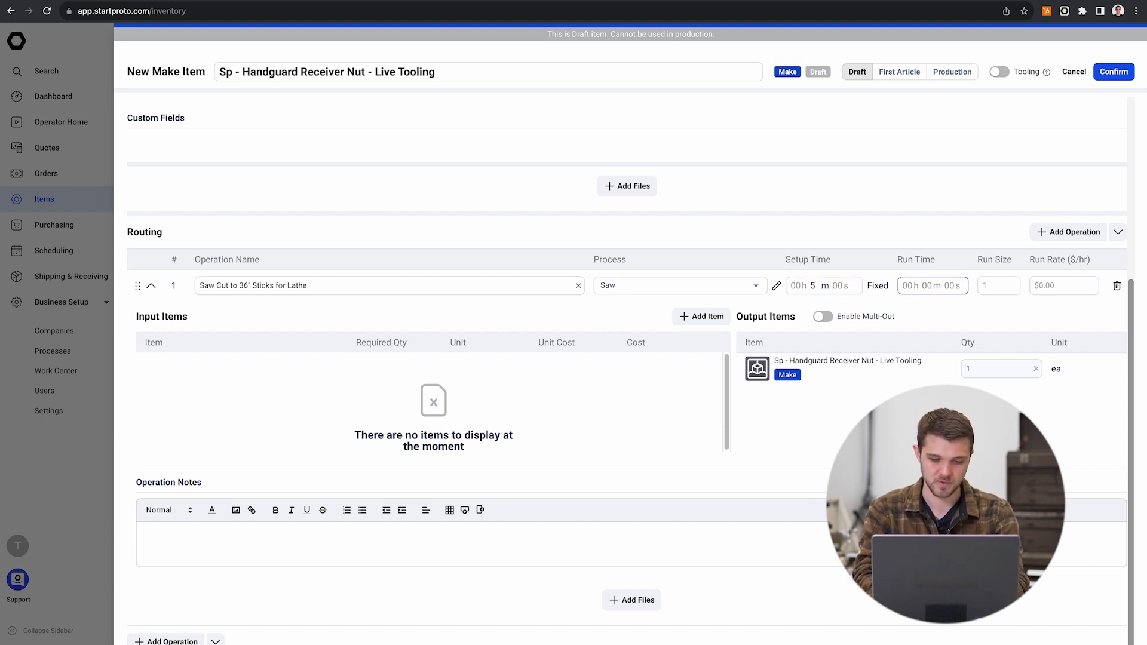
Step: Give the saw cutting operation a run time of 1 minute and a run rate of $30 per hour
type("1")
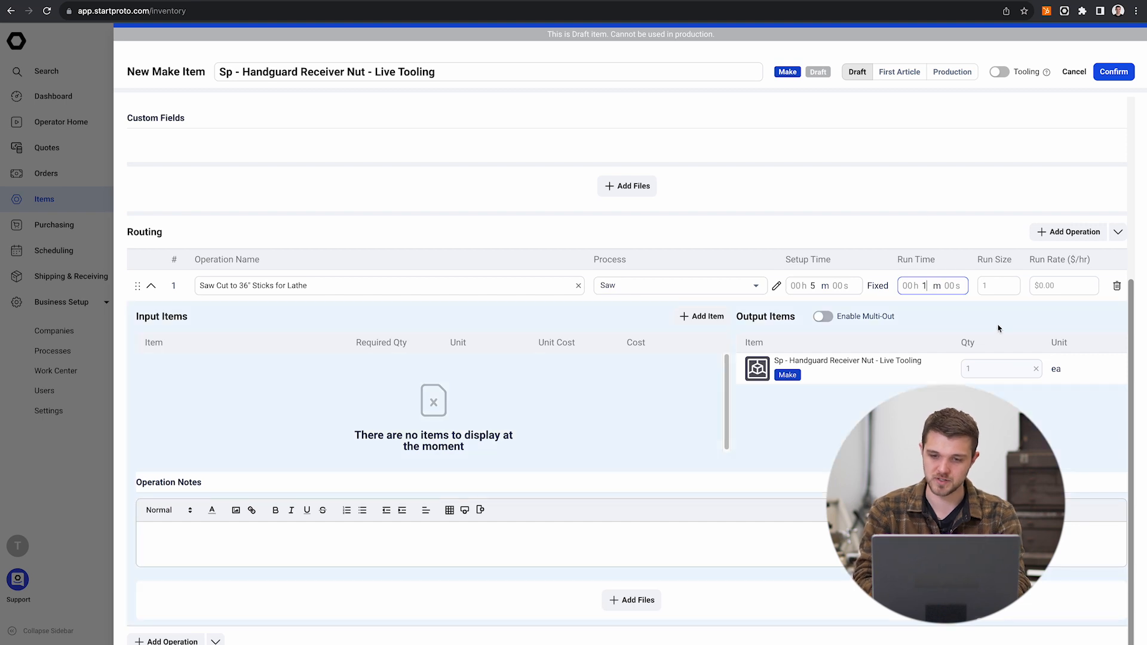
left_click(994, 290)
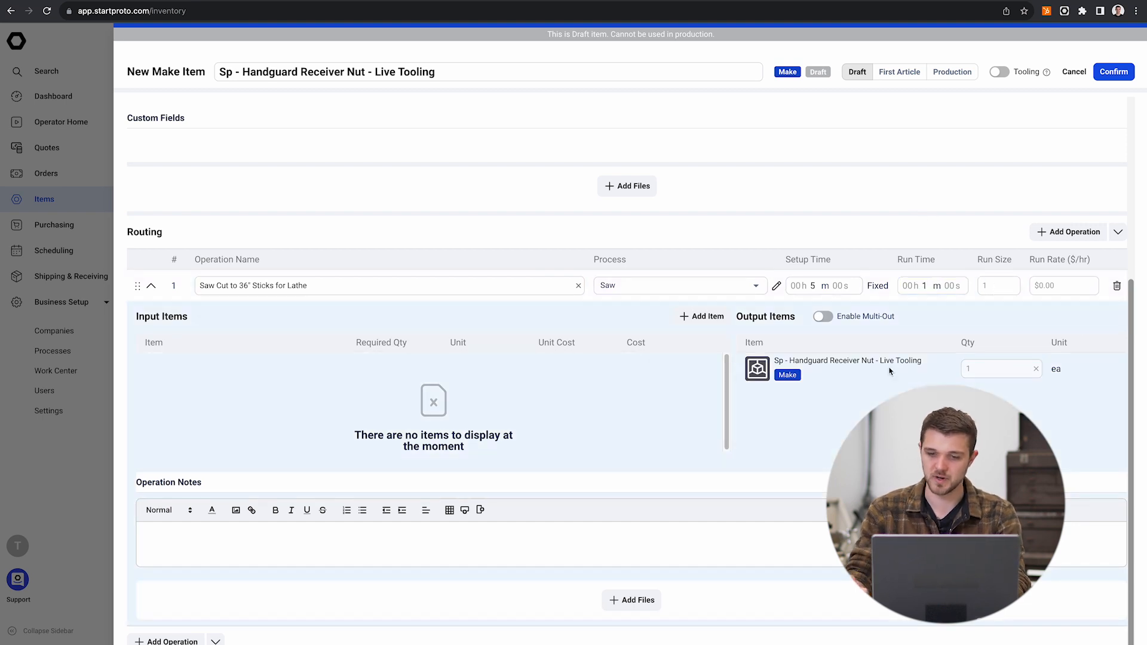
left_click(1036, 285)
type("30")
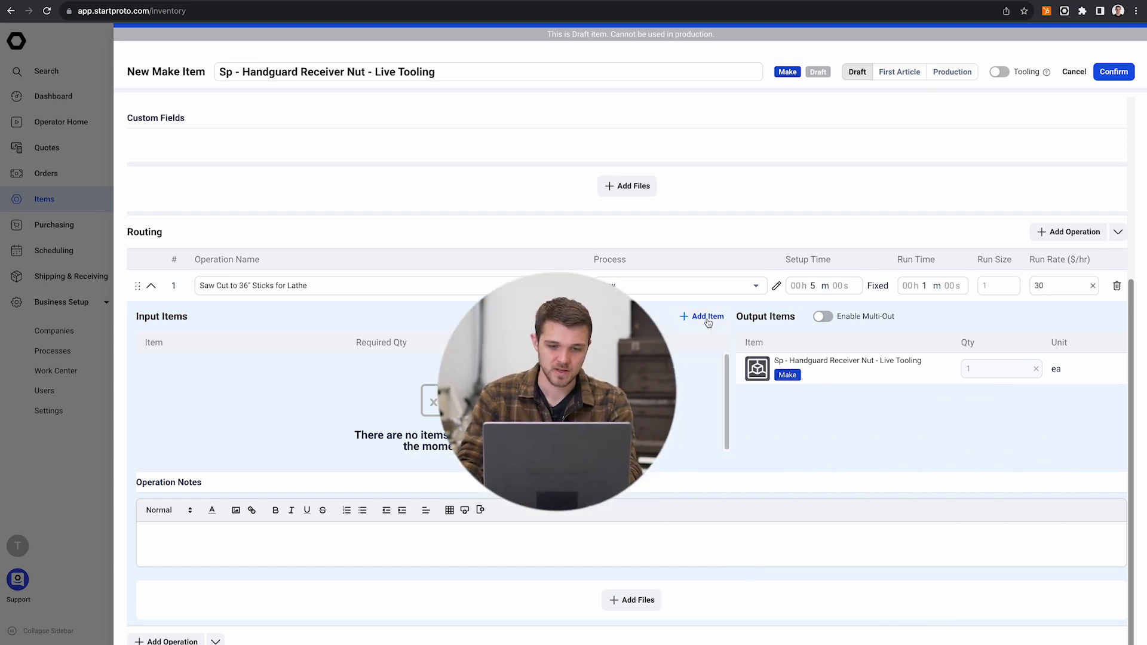
Step: Add Aluminum 6061 - Rod - 2in OD as the saw operation's input item with a required quantity of 36 in
left_click(707, 316)
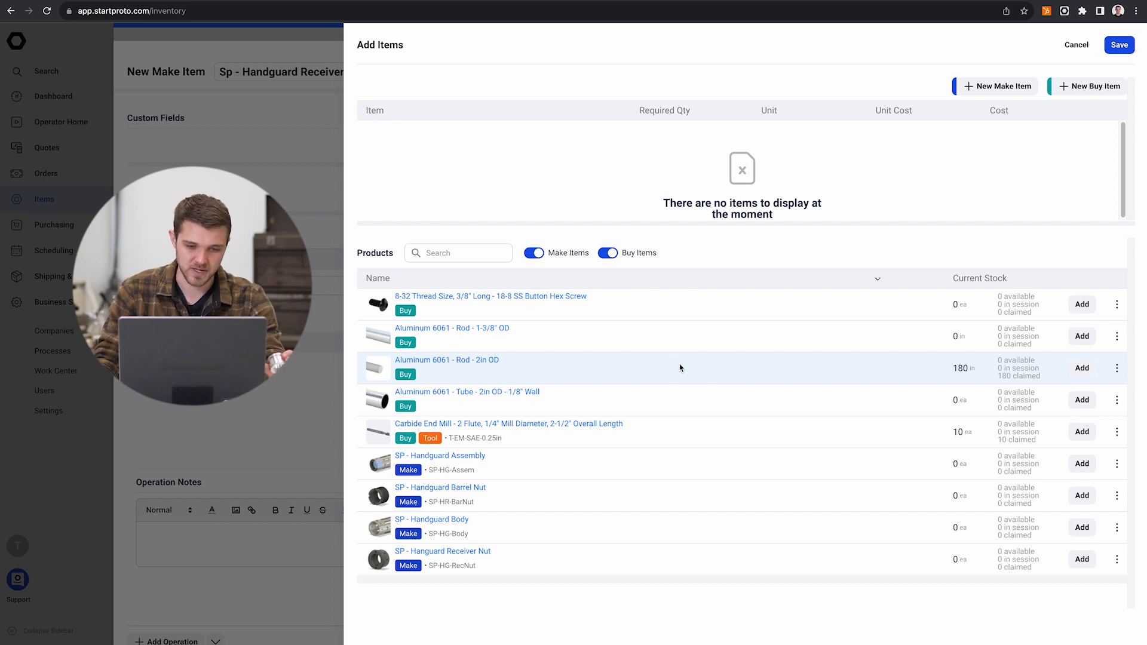
left_click(1080, 369)
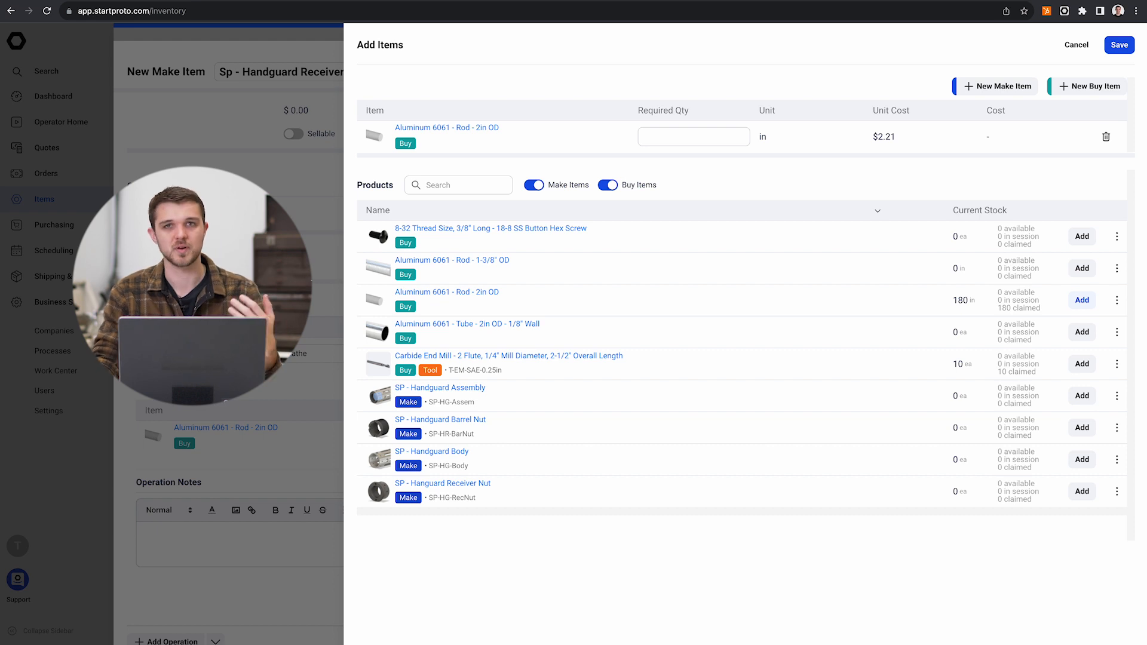
left_click(263, 353)
left_click(407, 442)
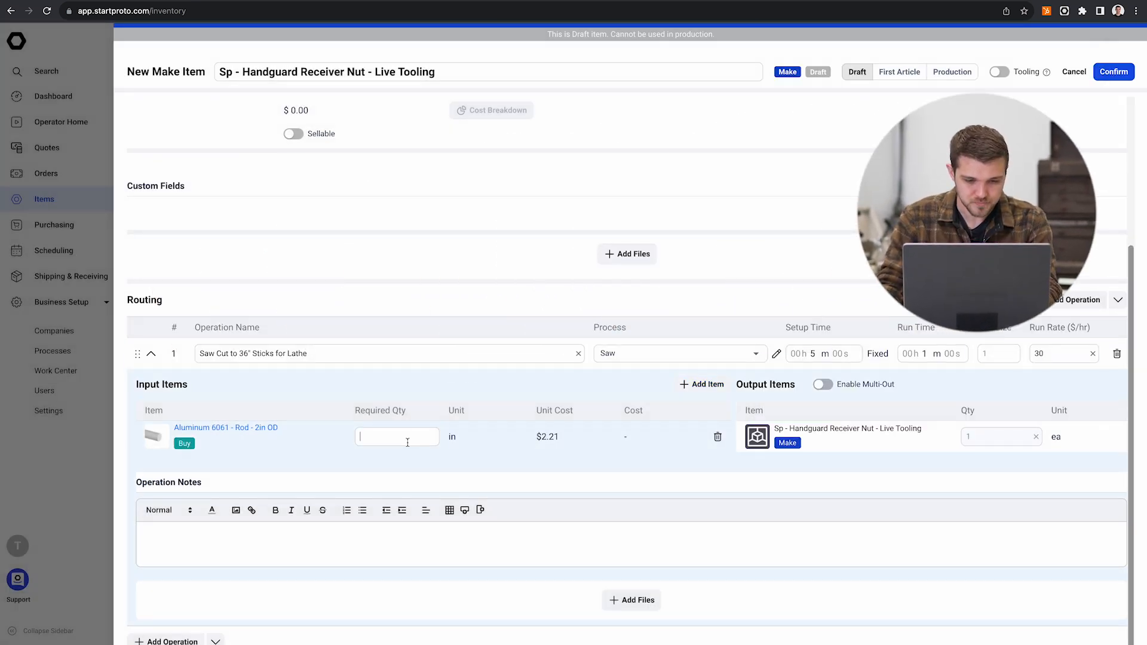
type("36")
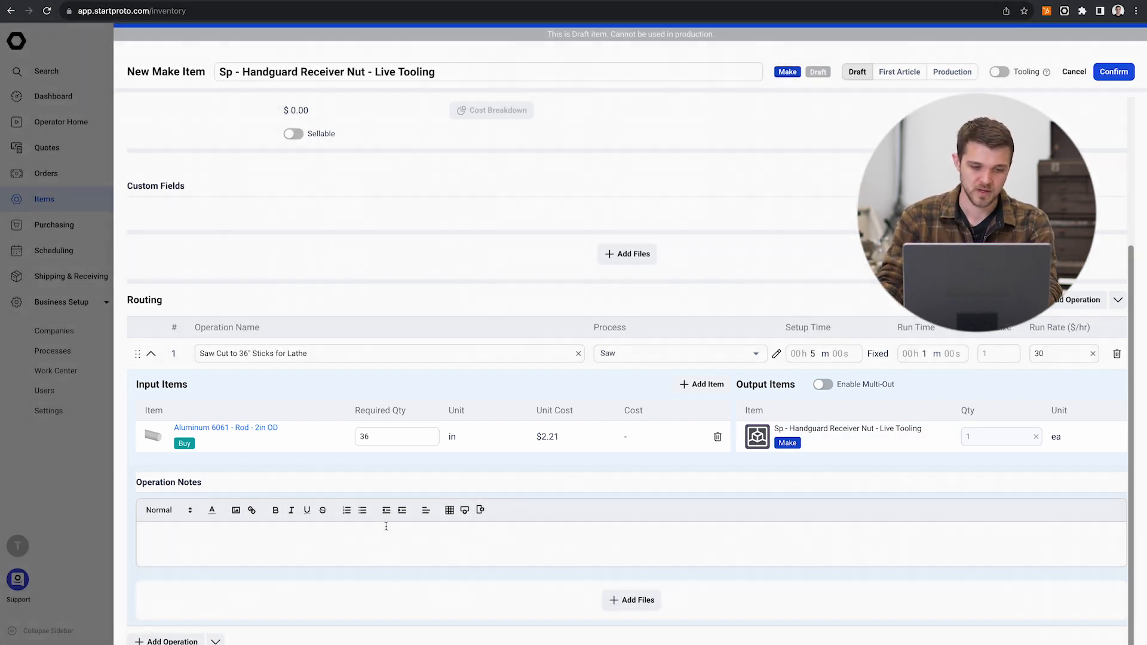
Step: Write the saw operation's note in red text: "Cut to 36" bars, keep ends clean & deburred for bar pull operation"
left_click(337, 534)
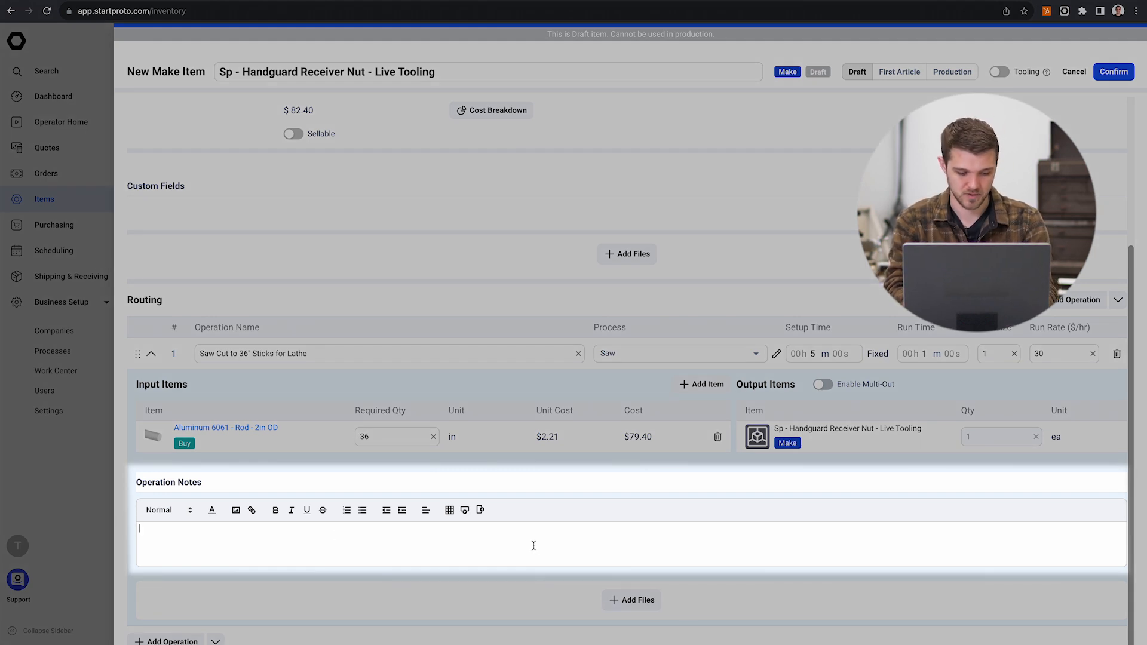
left_click(211, 510)
left_click(217, 526)
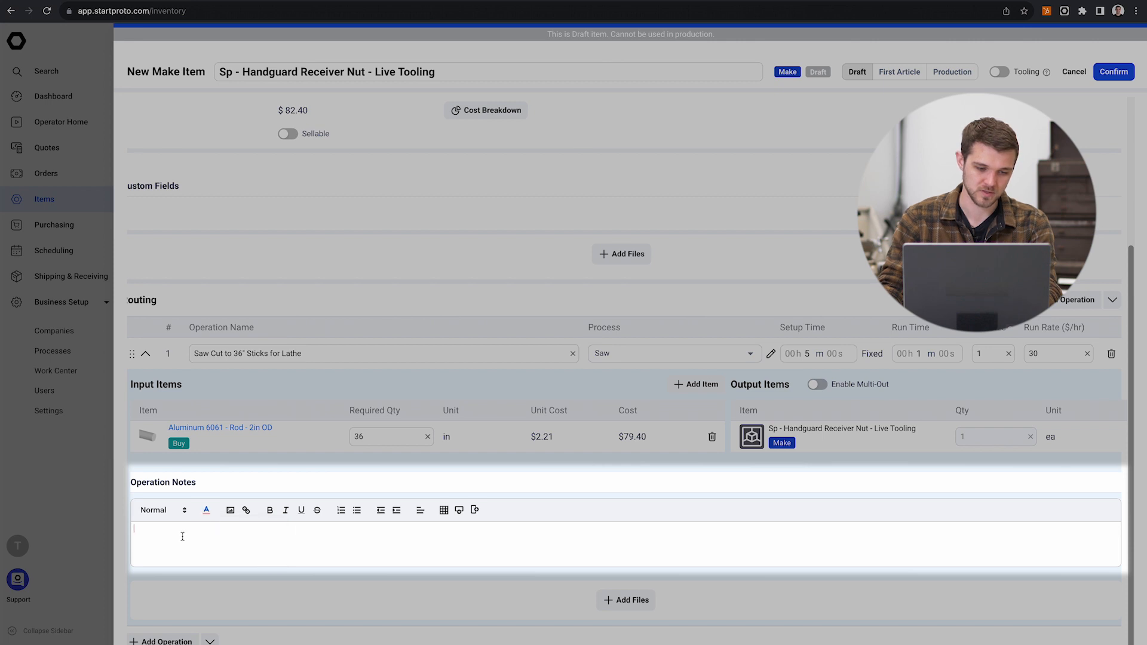
type("Cut to 36\" b")
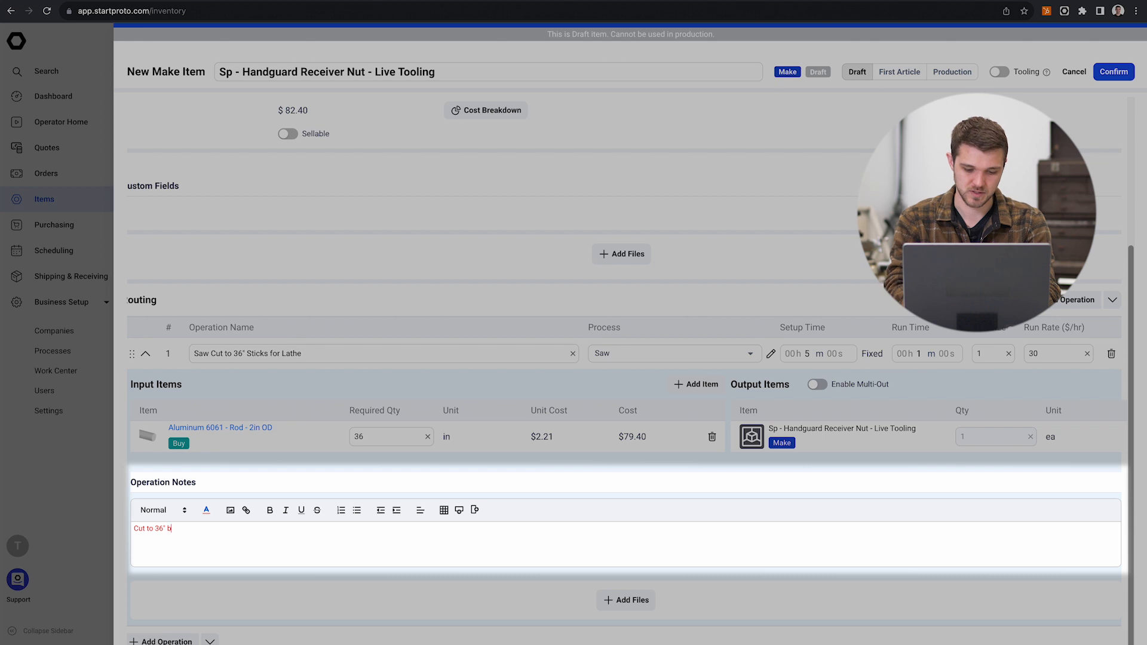
type("ars, keep ")
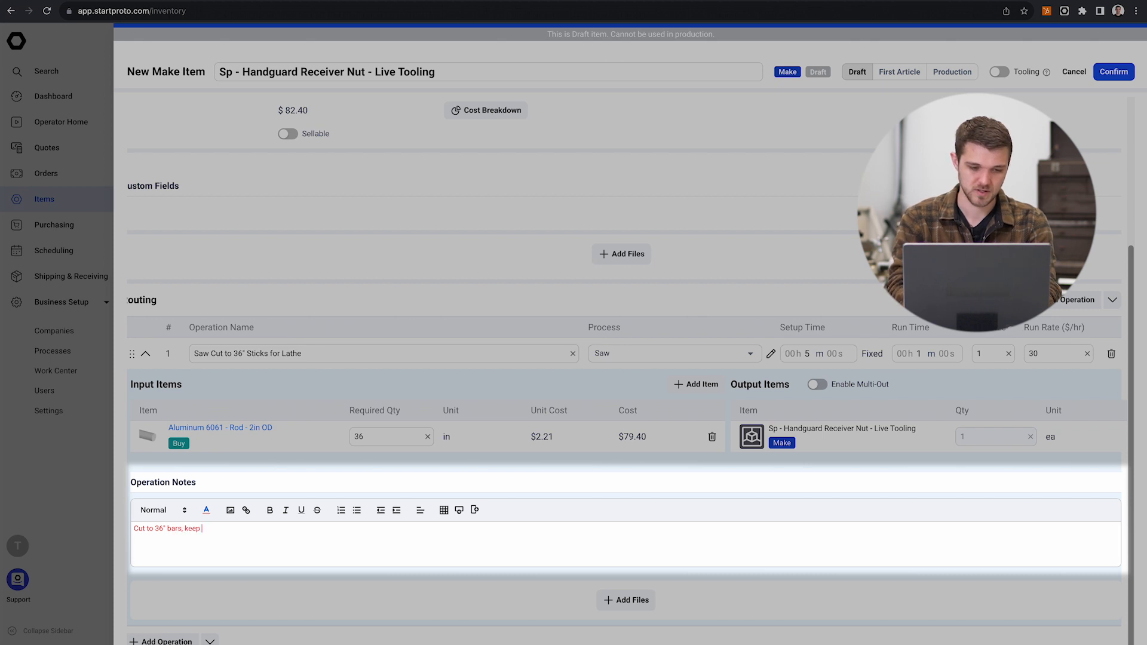
type("ends clean & be")
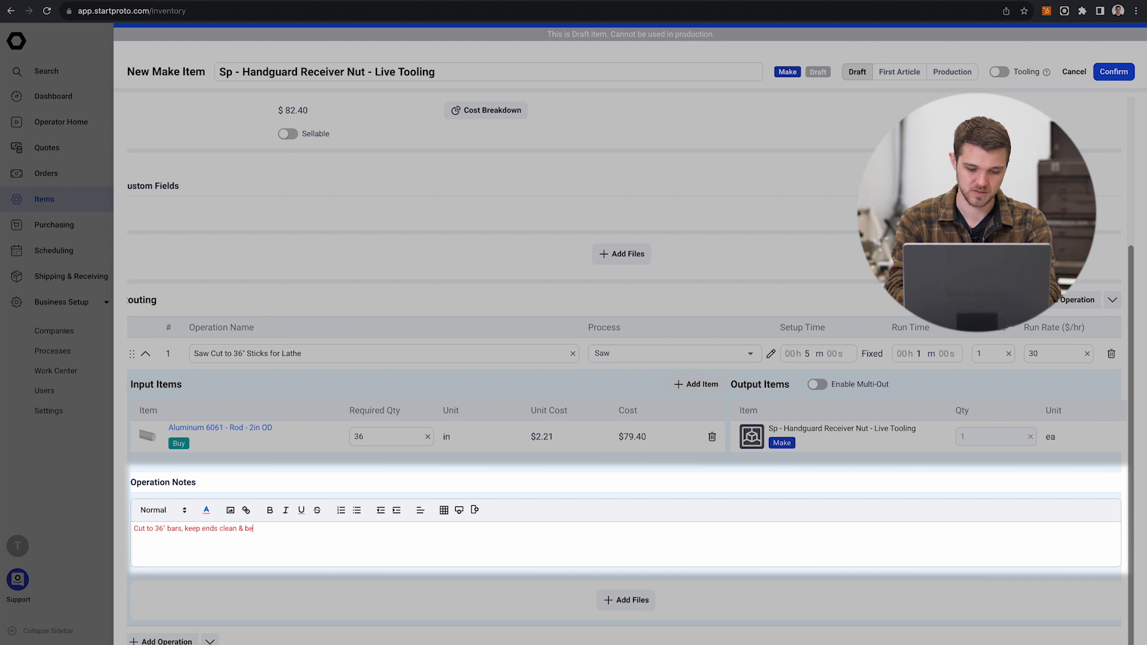
key("BackSpace")
key("BackSpace")
type("dubr")
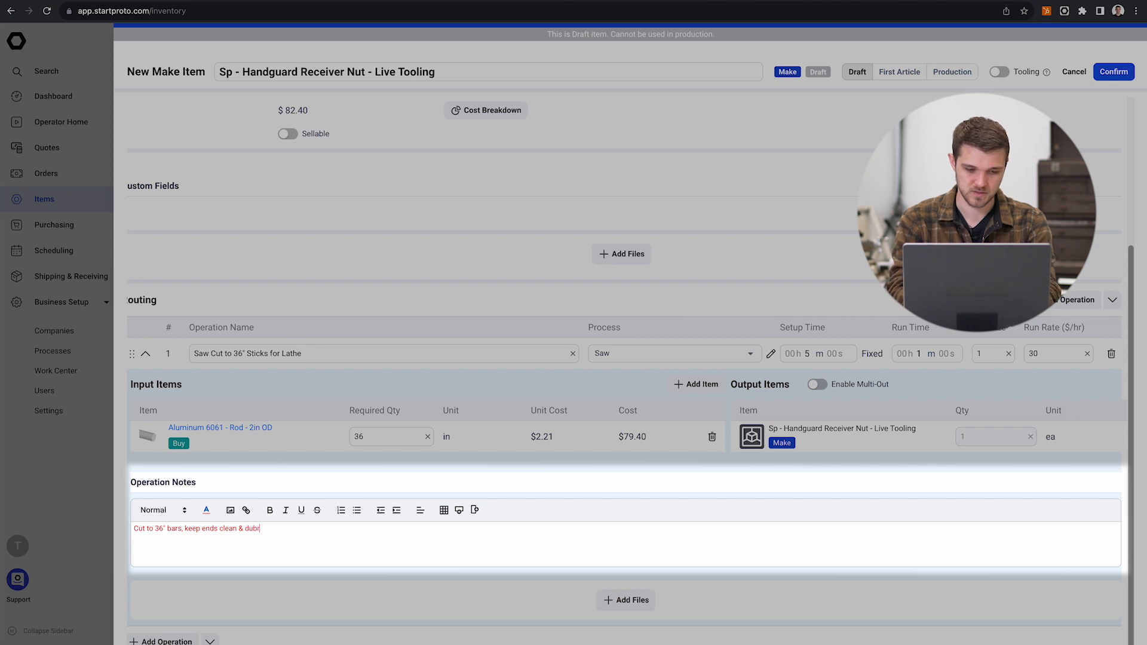
key("BackSpace")
key("BackSpace")
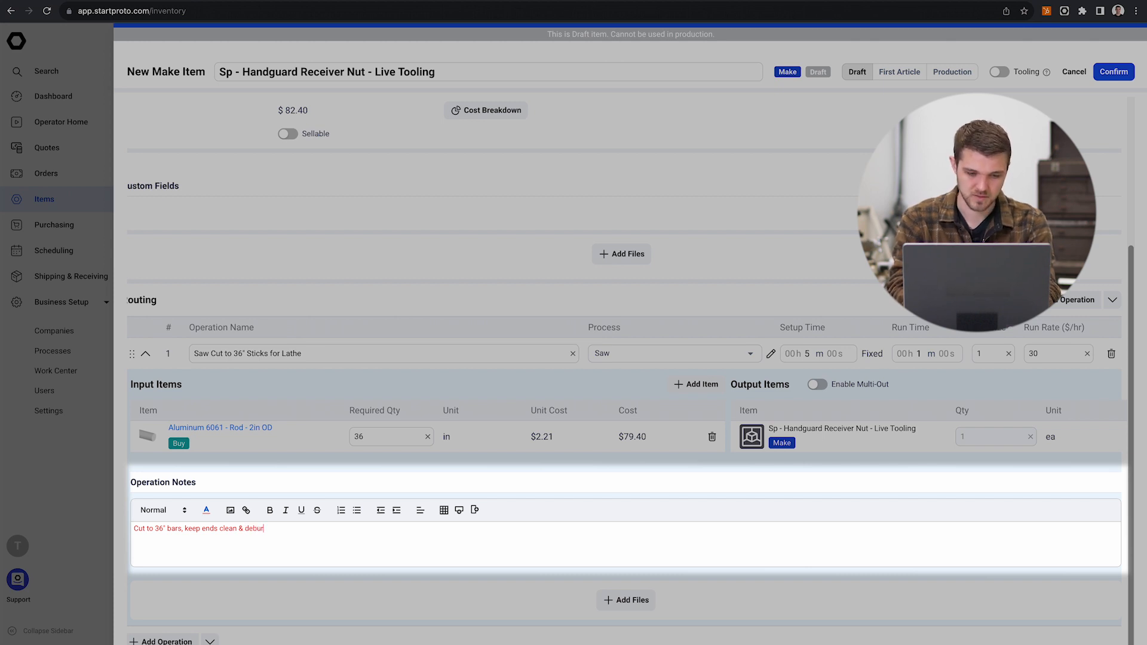
type("for ")
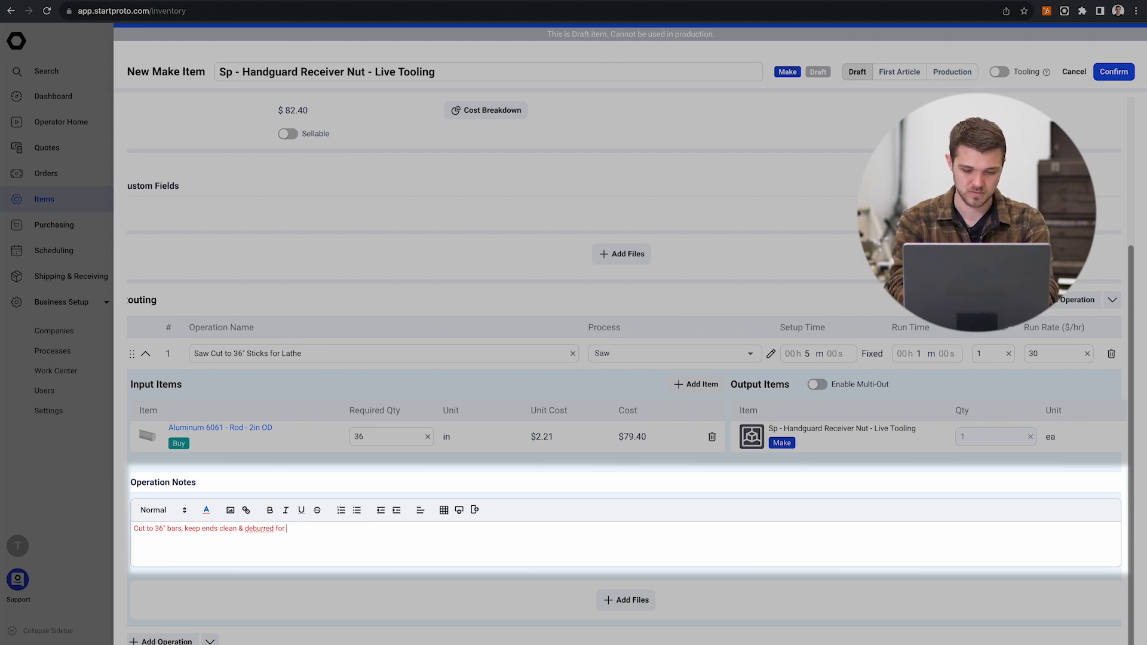
type("saw ou")
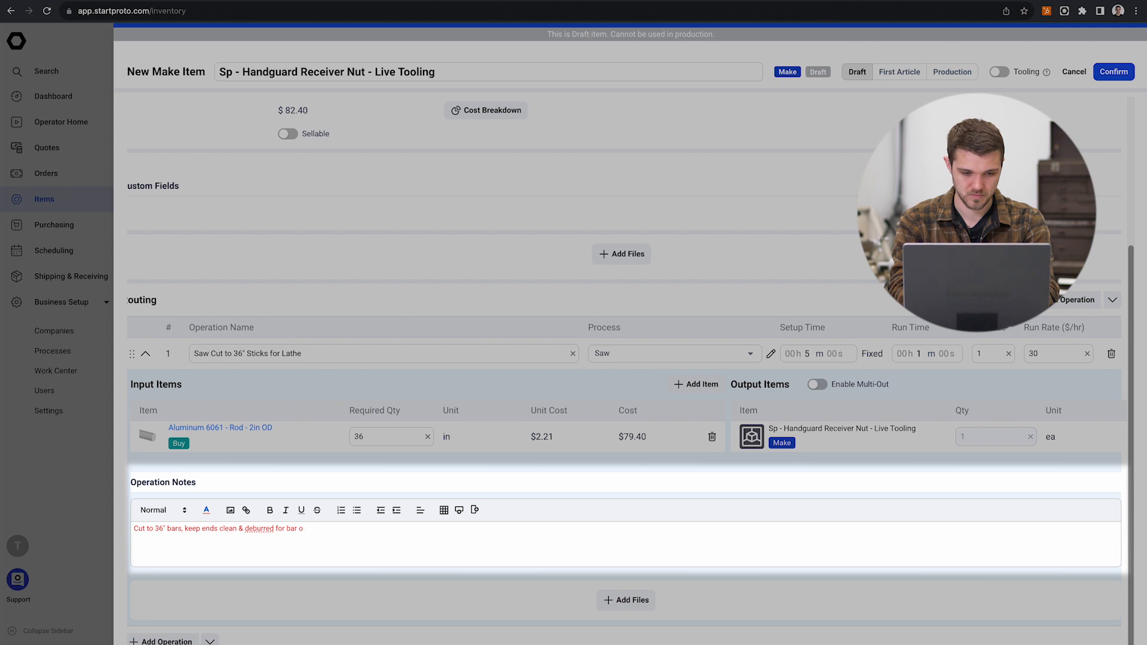
type("pull operation")
scroll(542, 509, "up", 2)
scroll(542, 509, "down", 2)
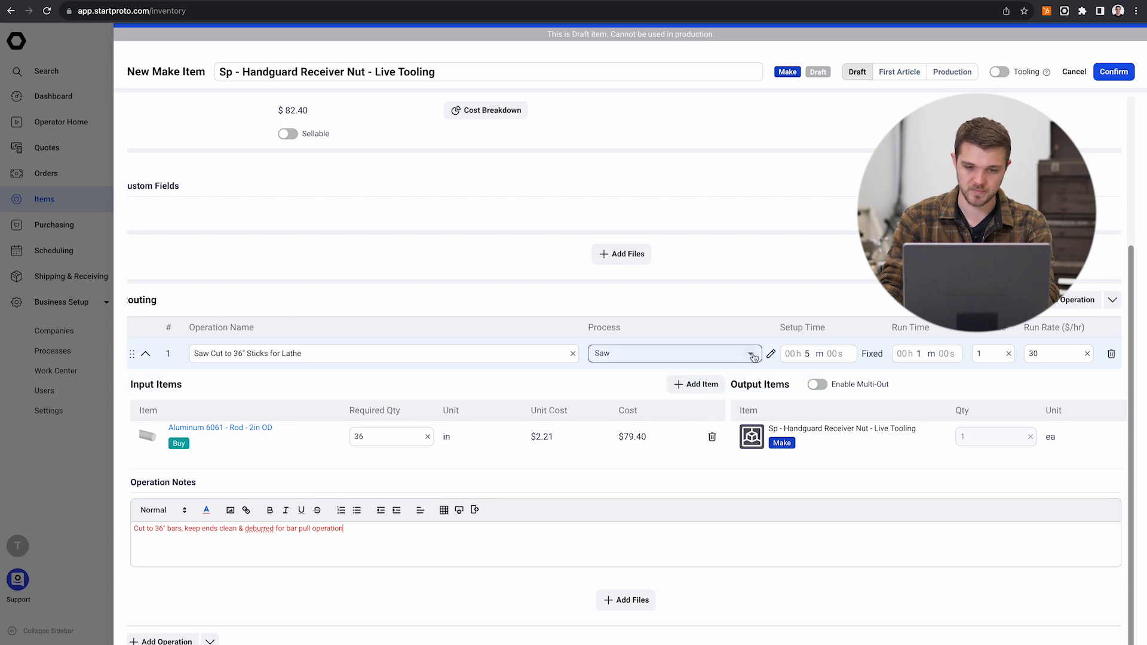
Step: Check the available processes and the Saw process's details, including its work group, hourly rate and documentation
left_click(754, 357)
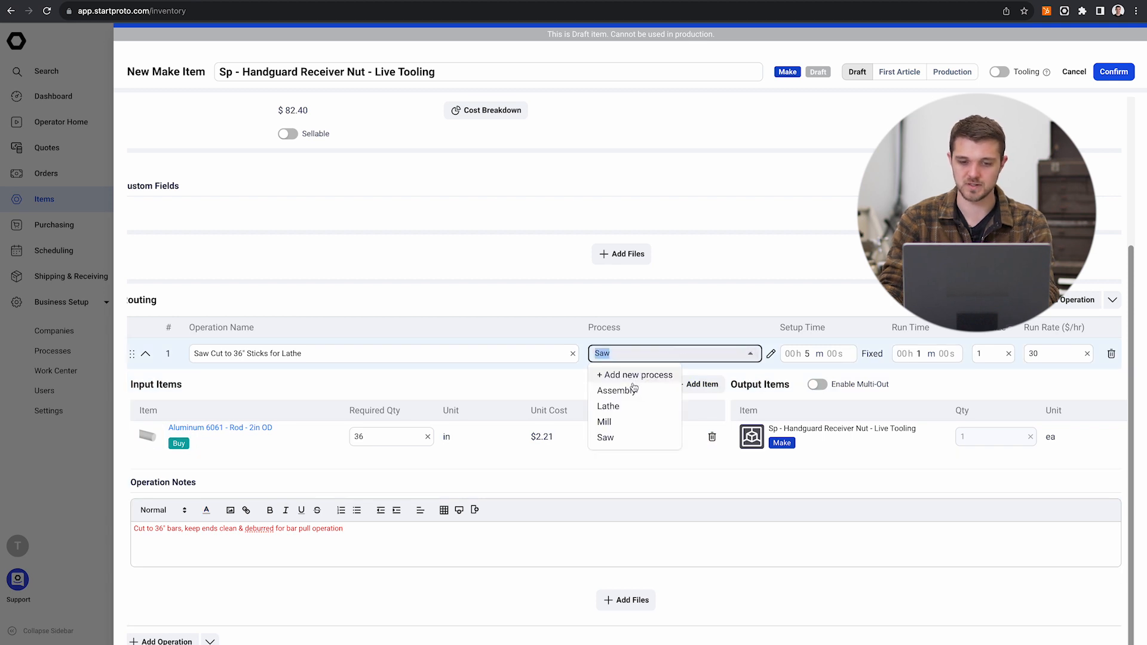
left_click(771, 353)
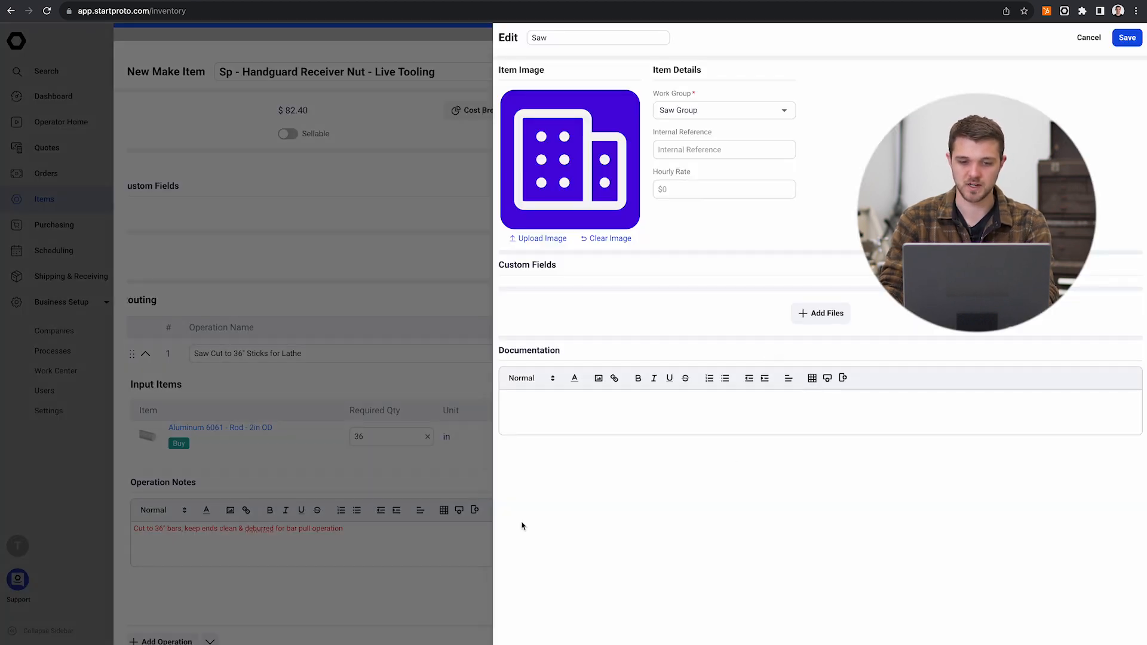
left_click(443, 394)
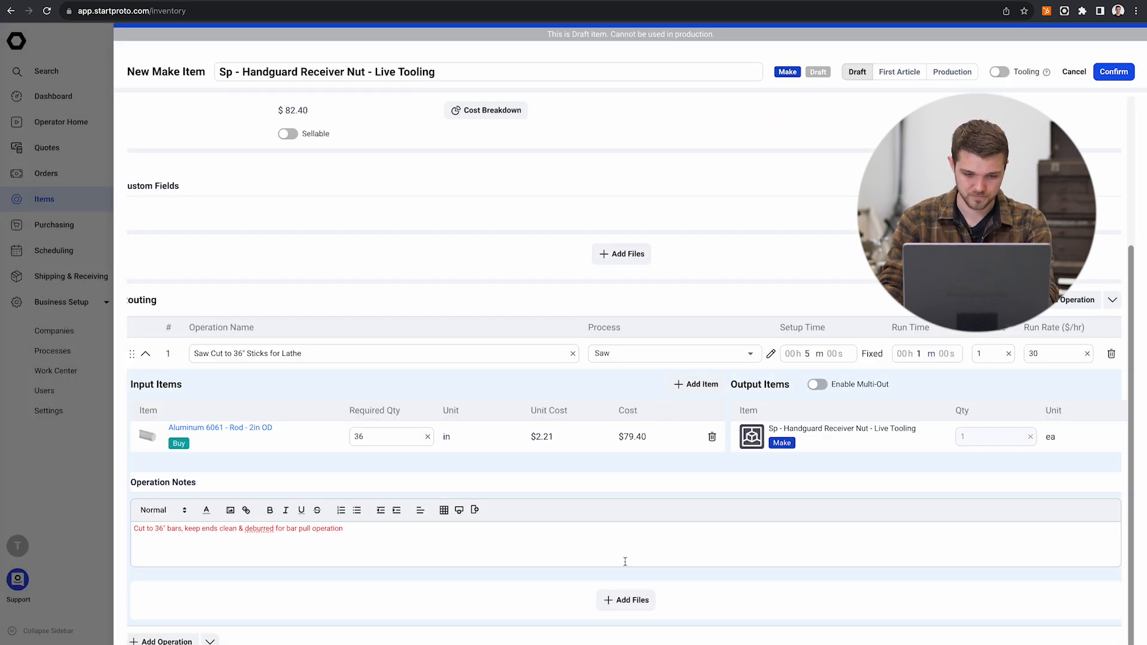
Step: Add a second operation to the routing and name it "Main lathe op"
left_click(174, 641)
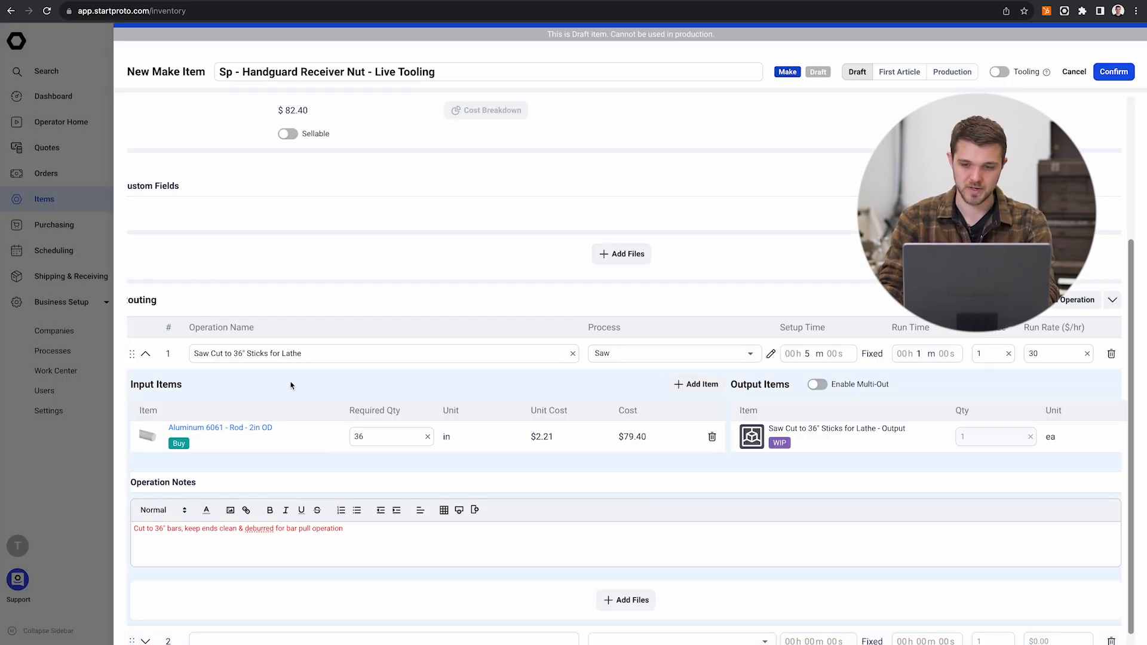
scroll(288, 406, "left", 1)
scroll(310, 496, "down", 1)
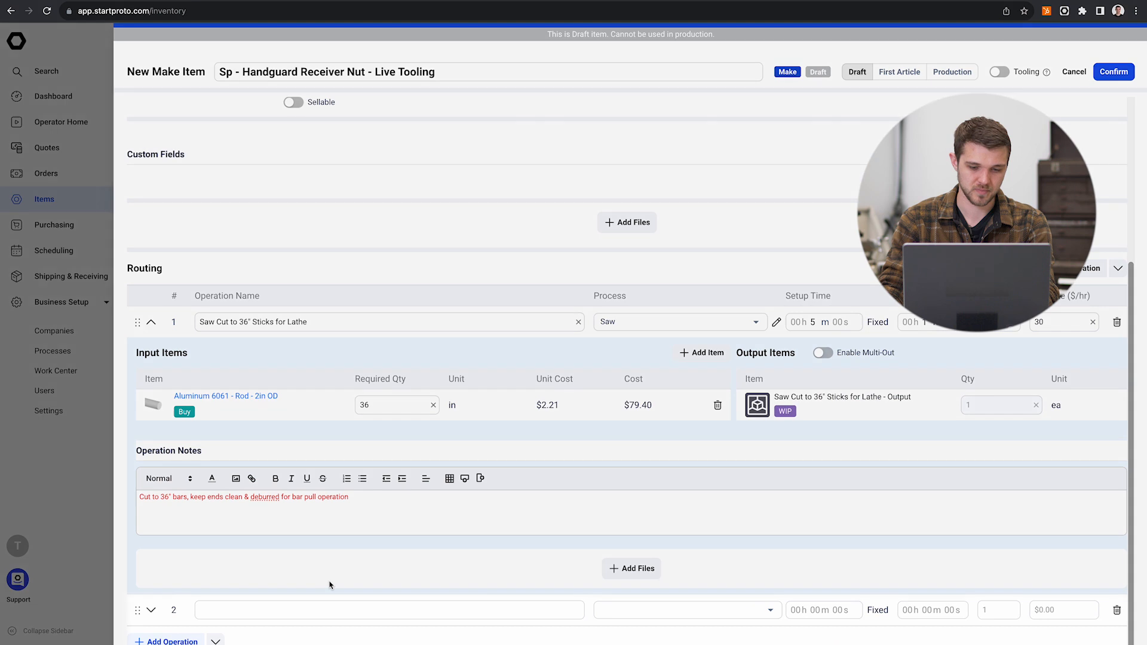
left_click(328, 609)
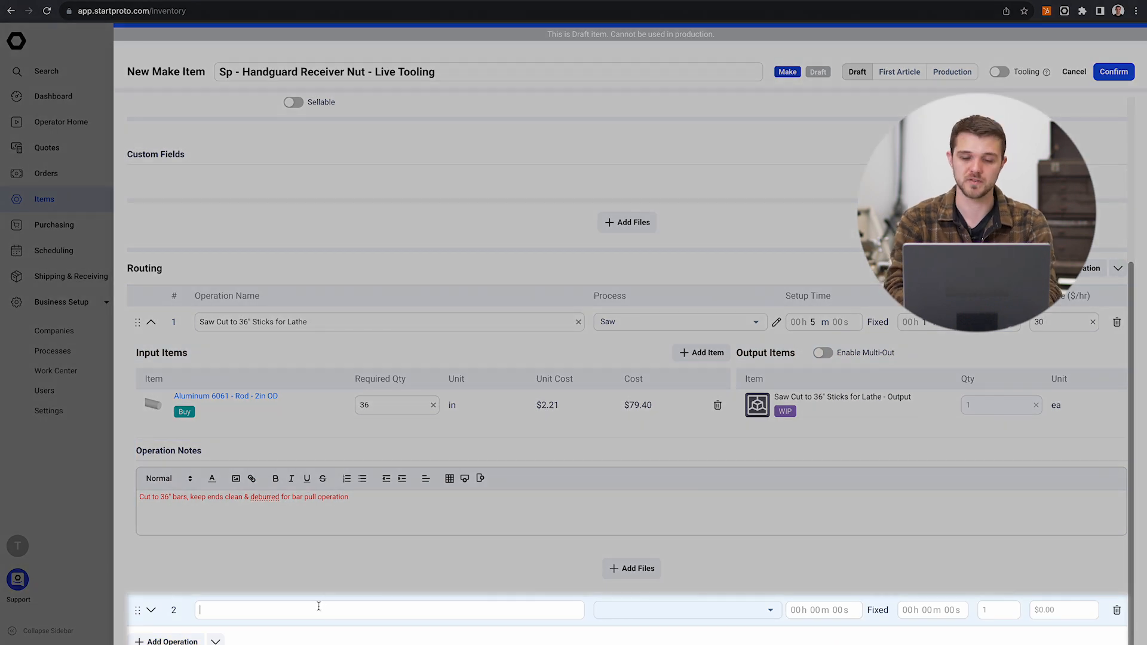
type("Liv")
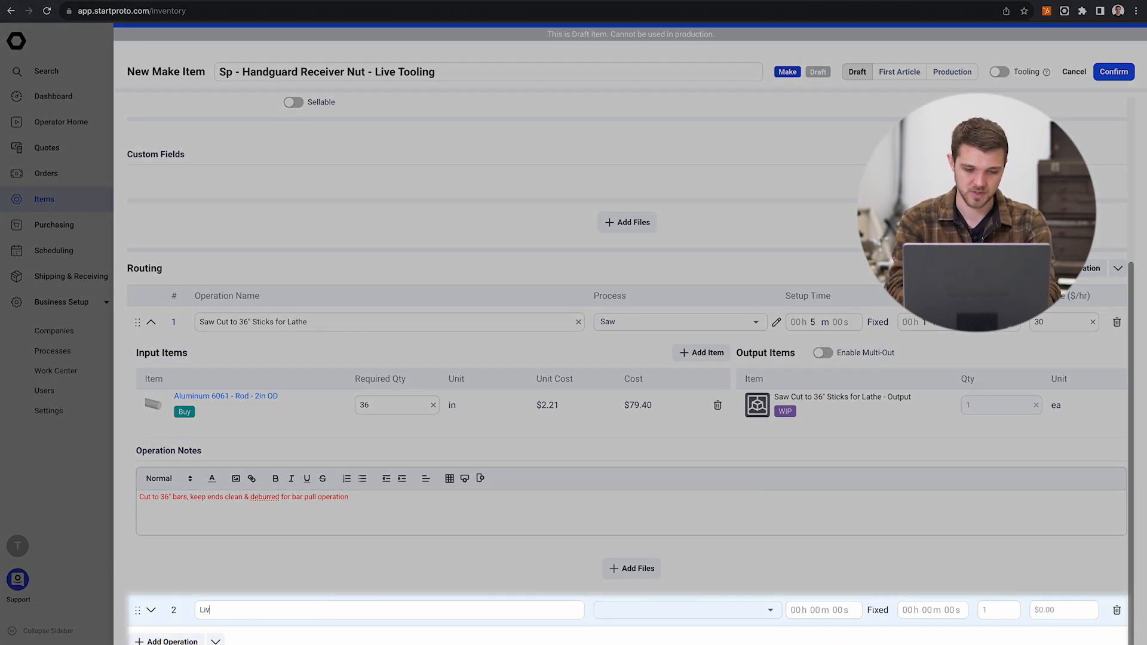
type("e Tool")
key("ctrl+a")
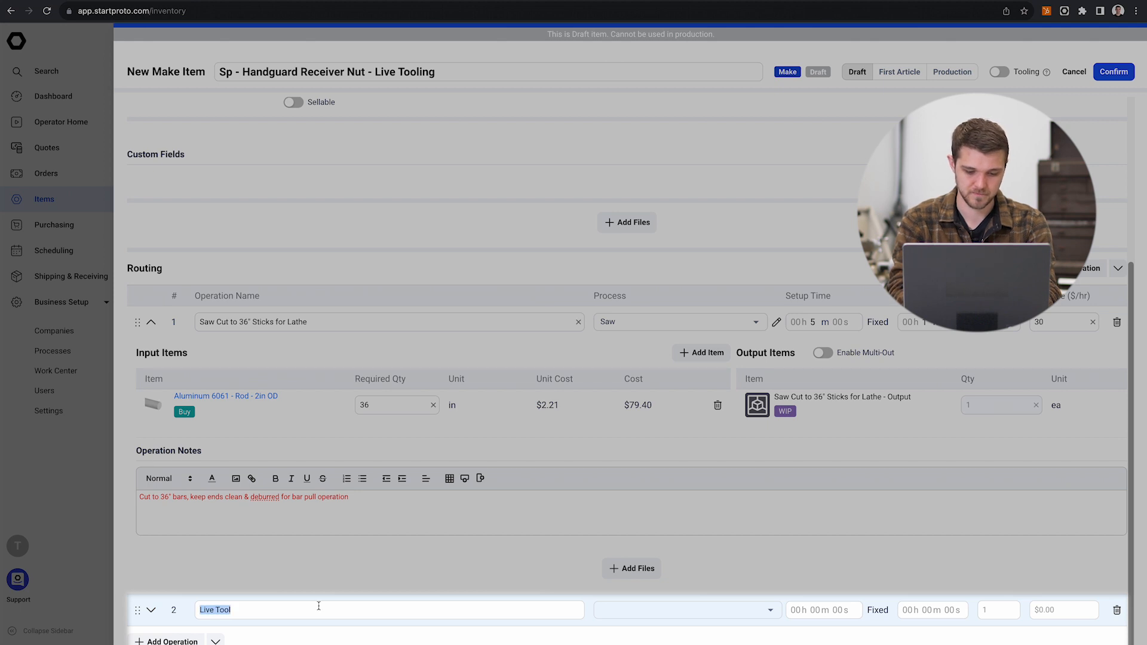
type("Main la")
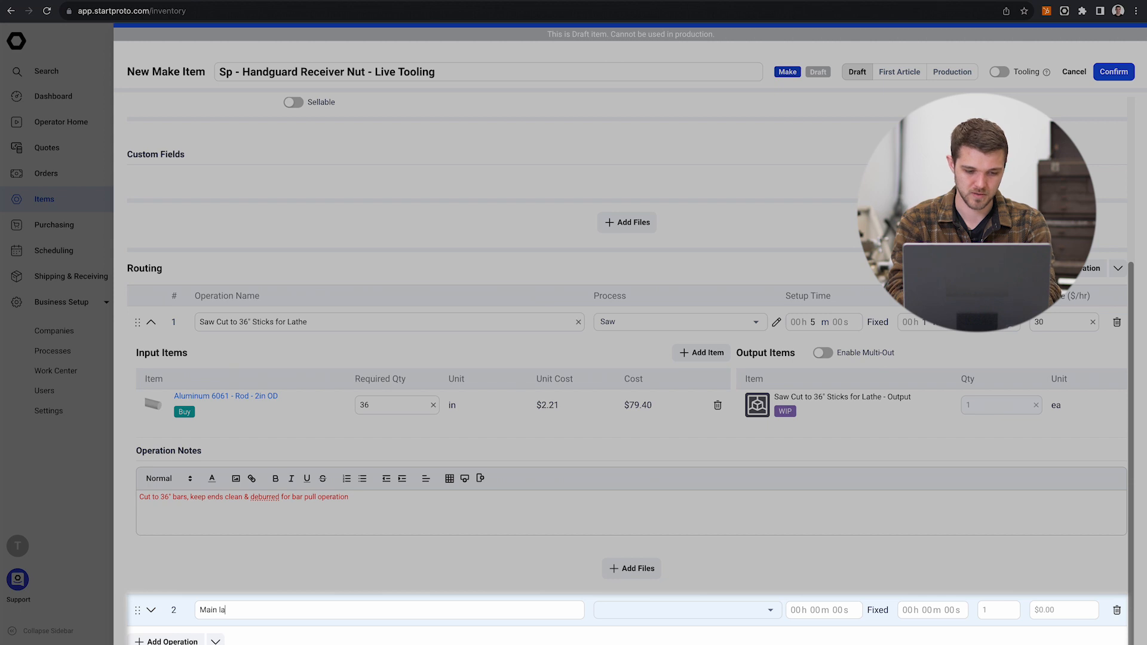
key("BackSpace")
type("athe op")
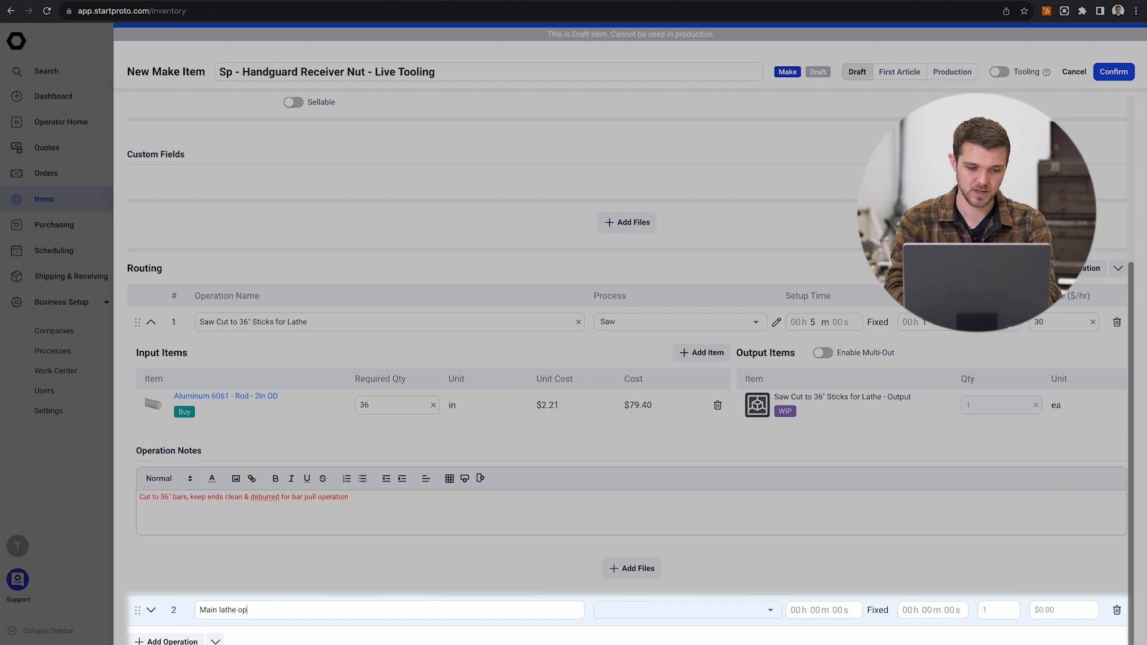
Step: Assign the Lathe process to the second operation and view that process's details without changing them
left_click(776, 609)
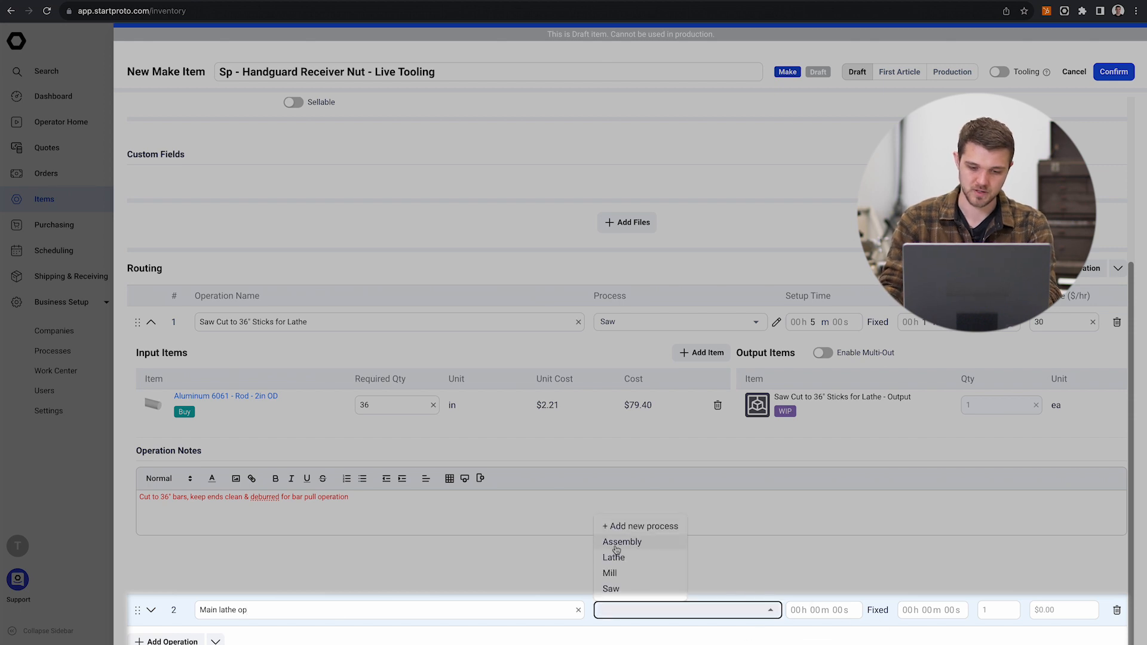
left_click(618, 557)
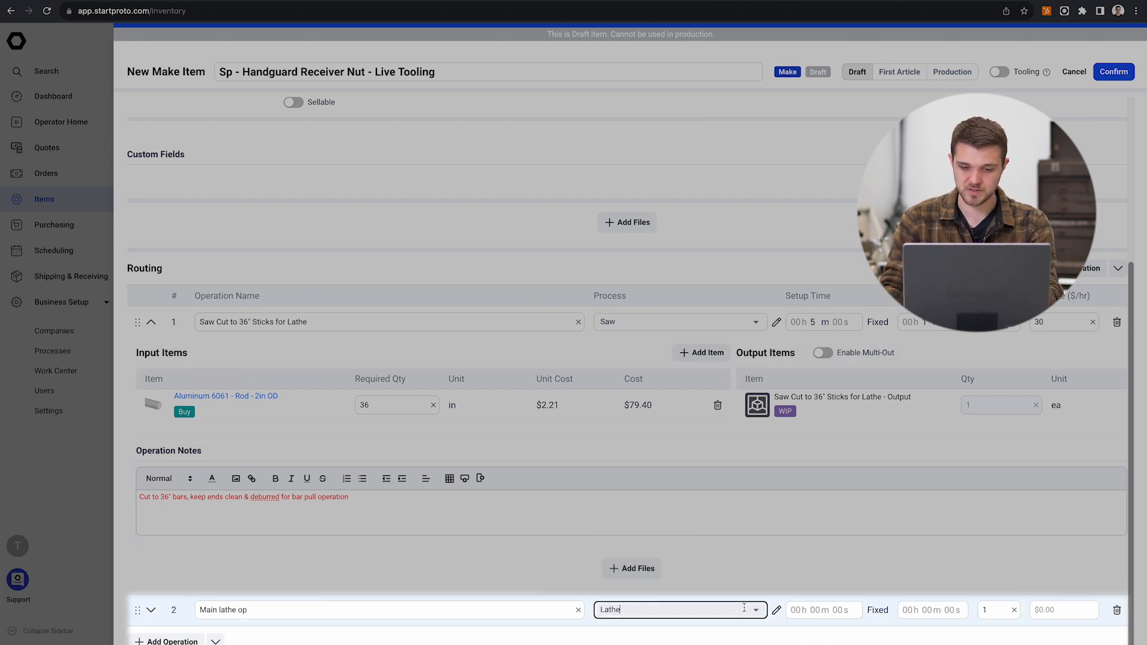
left_click(776, 611)
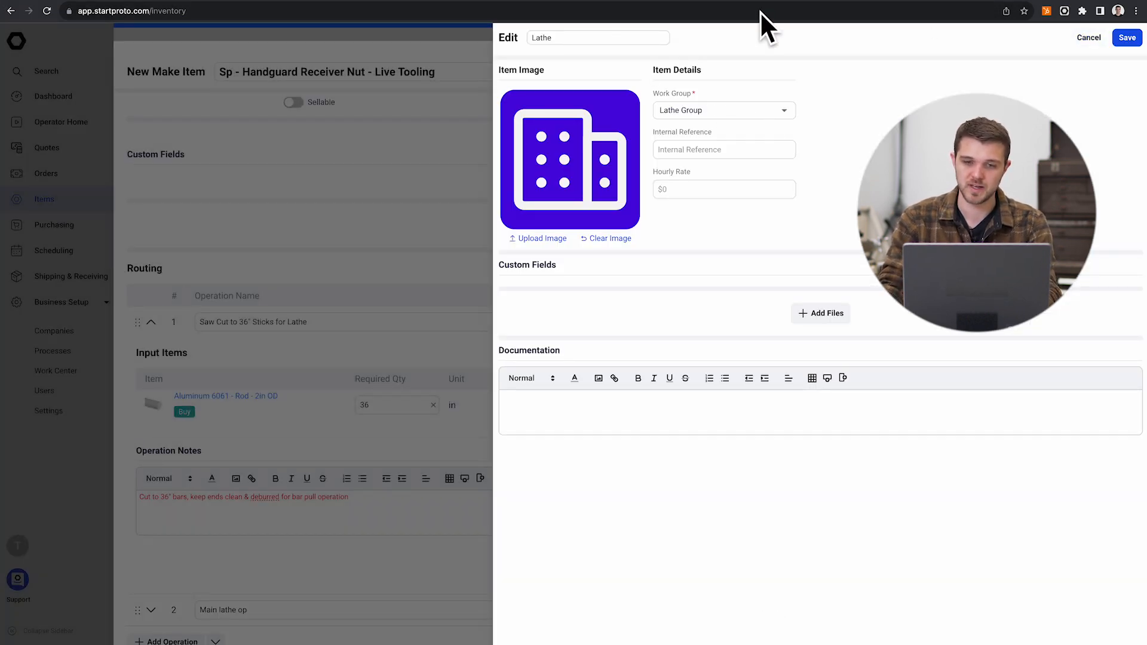
left_click(1102, 35)
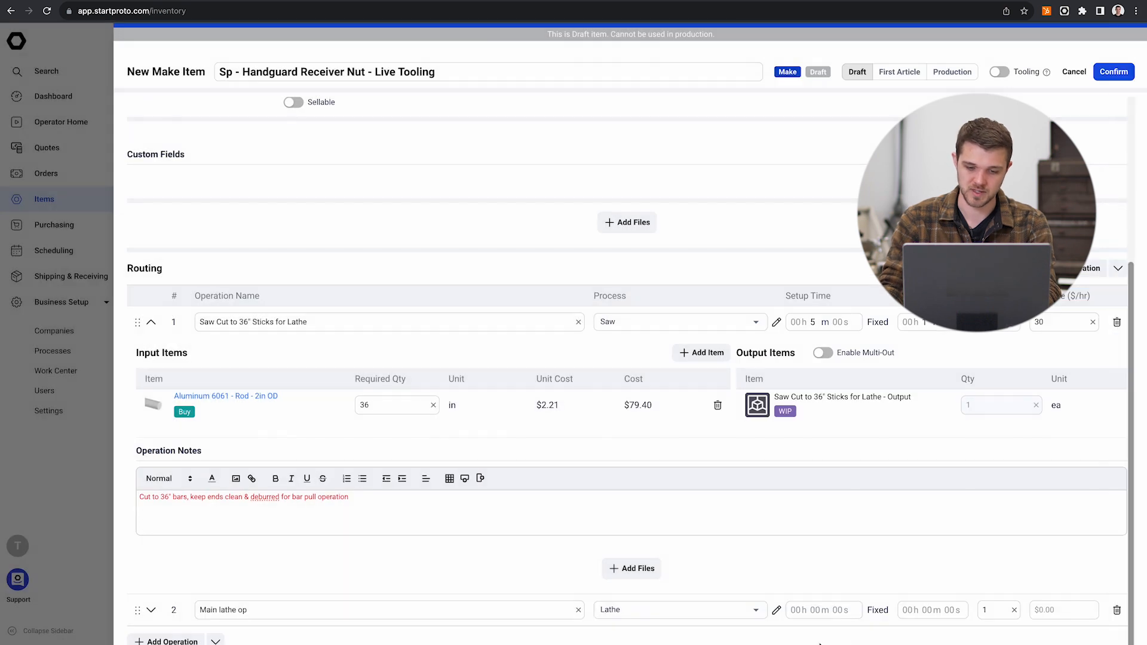
Step: Start a new process for the second operation, assign it to the Lathe Group and name it "Turning w/Live Tooling"
left_click(645, 610)
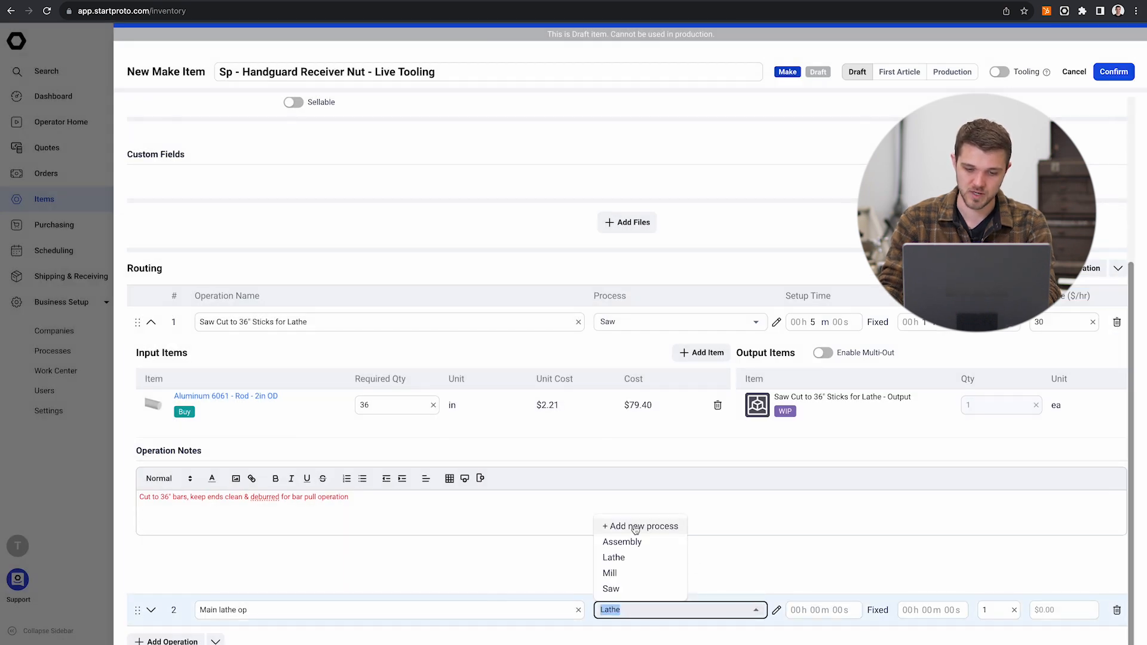
left_click(635, 526)
left_click(709, 111)
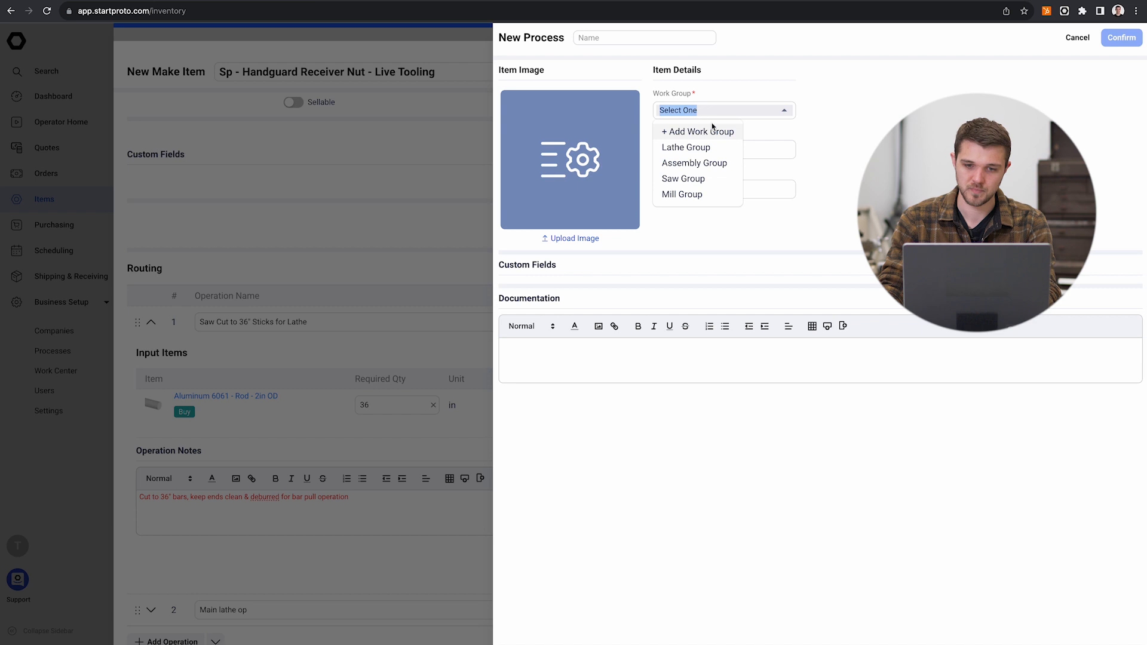
left_click(706, 147)
left_click(664, 39)
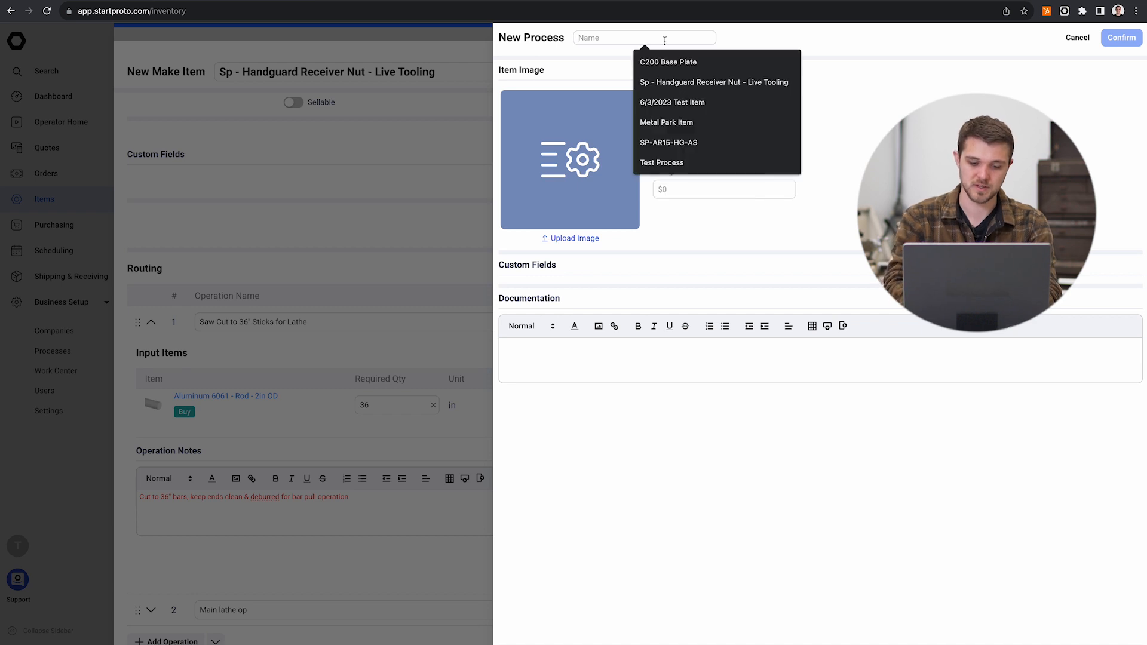
type("Laht")
key("BackSpace")
key("BackSpace")
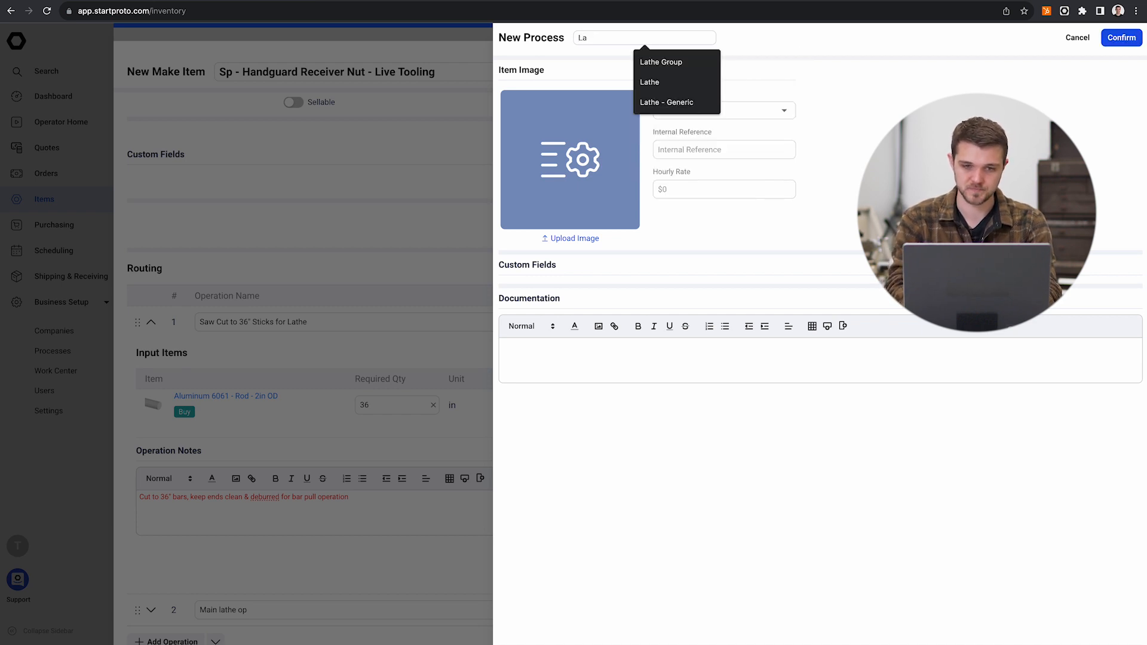
type("ive")
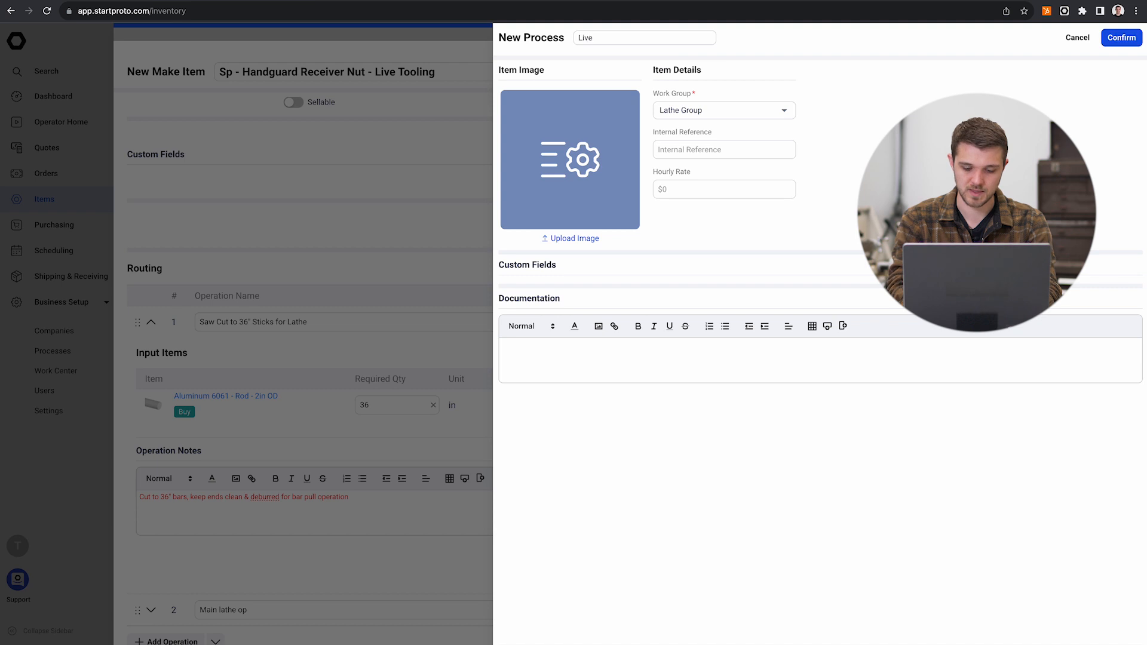
type(" Tooling")
type("Turning ")
type("w/")
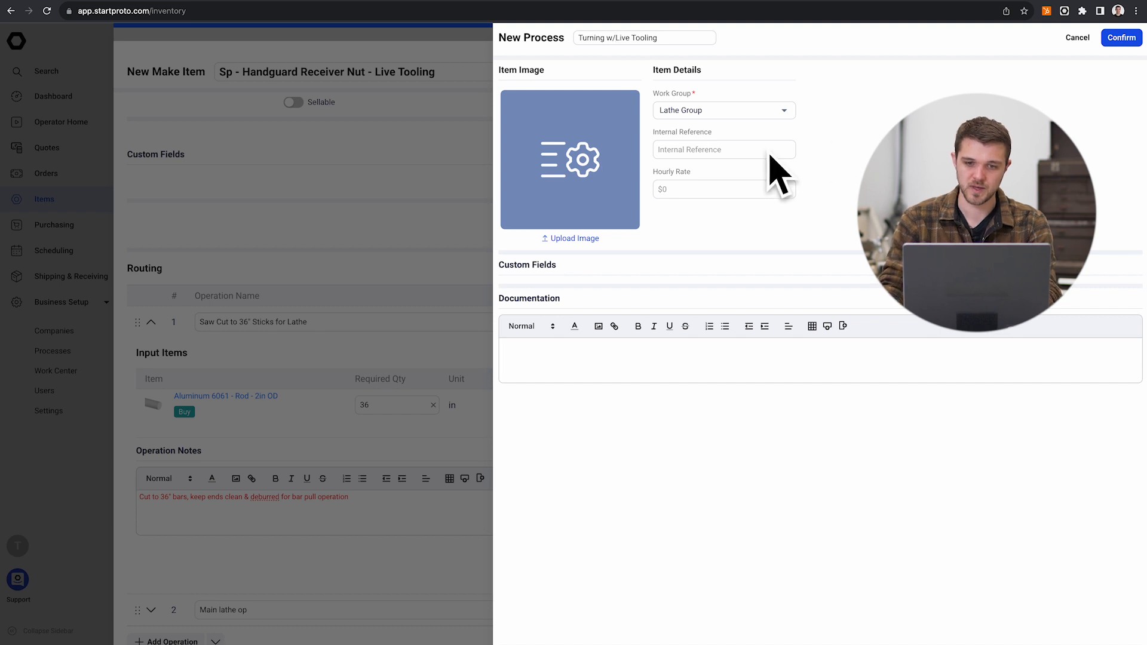
Step: Set the new process's hourly rate to 150 and save the process
left_click(696, 189)
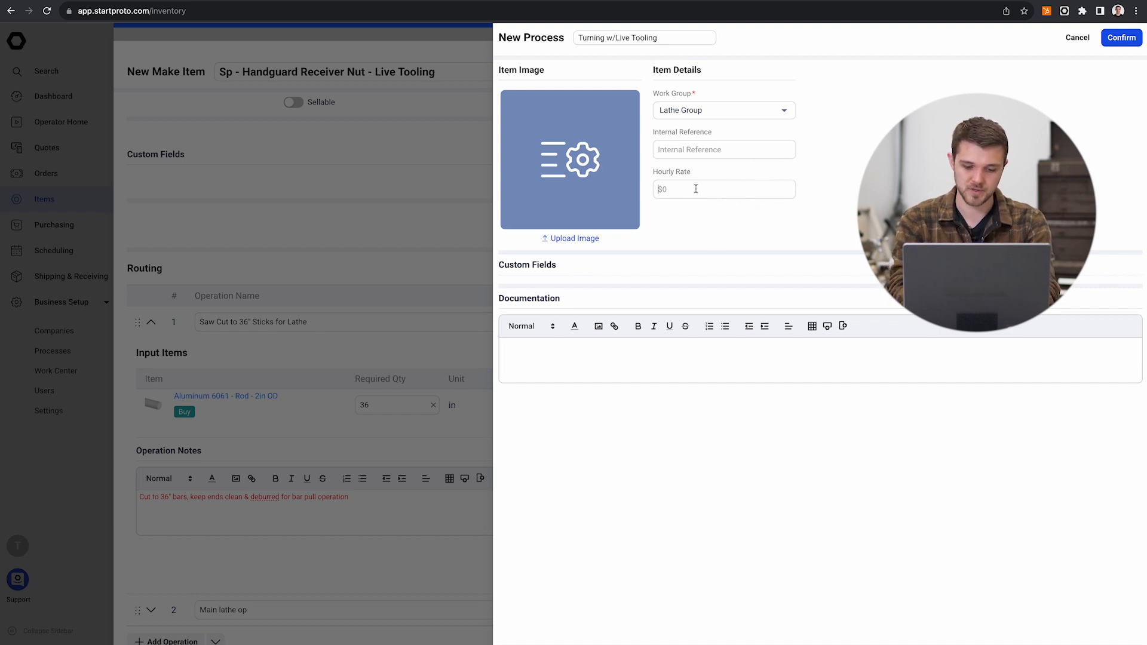
type("12")
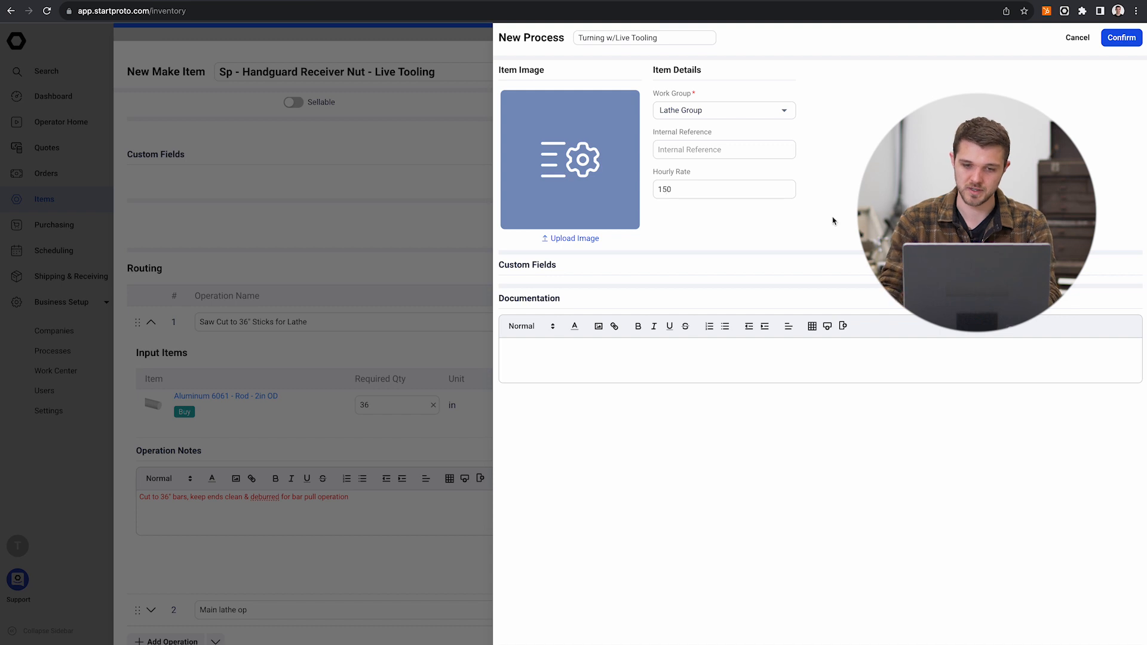
left_click(1121, 37)
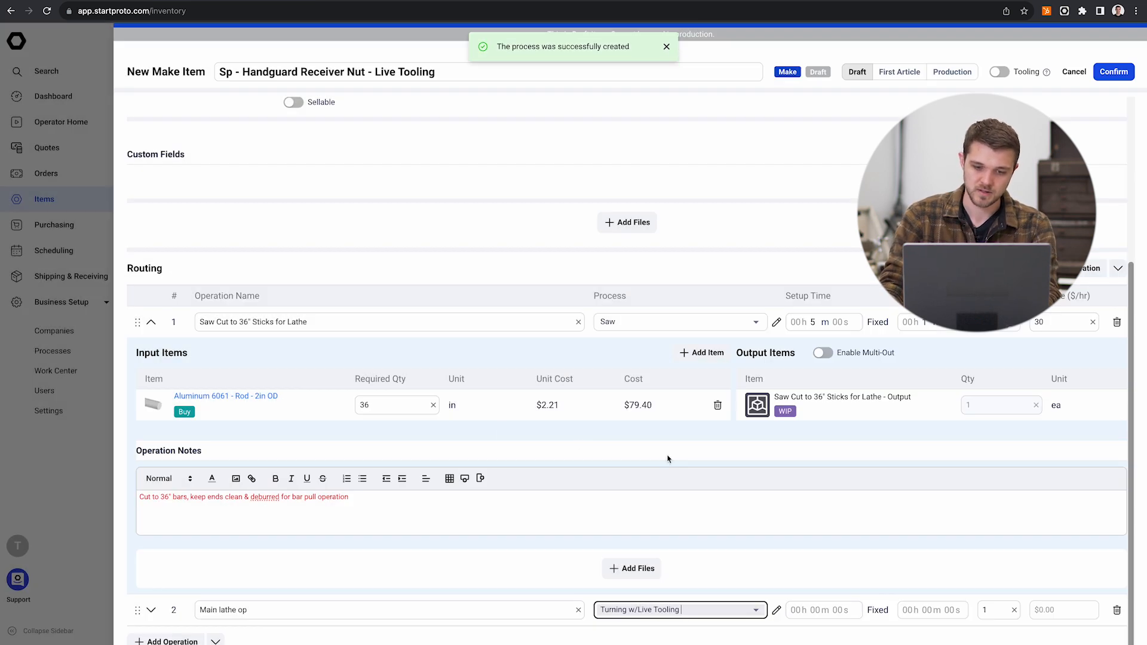
Step: Set the main lathe operation's setup time to 30 minutes, run time to 2 minutes 22 seconds and run rate to 150
left_click(759, 552)
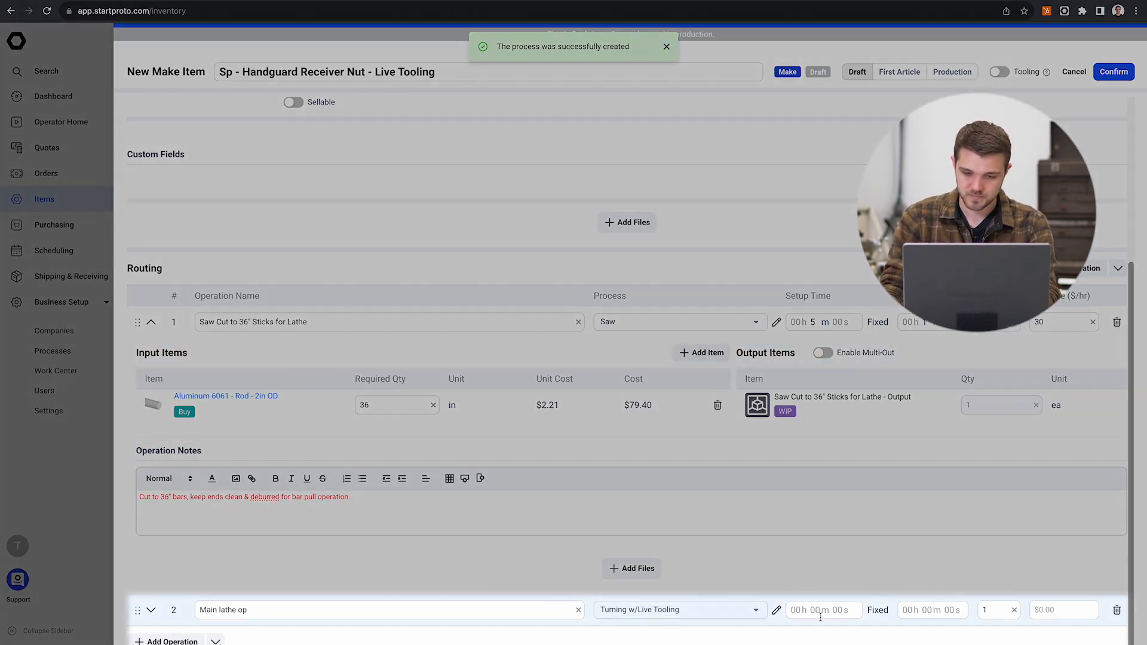
left_click(819, 615)
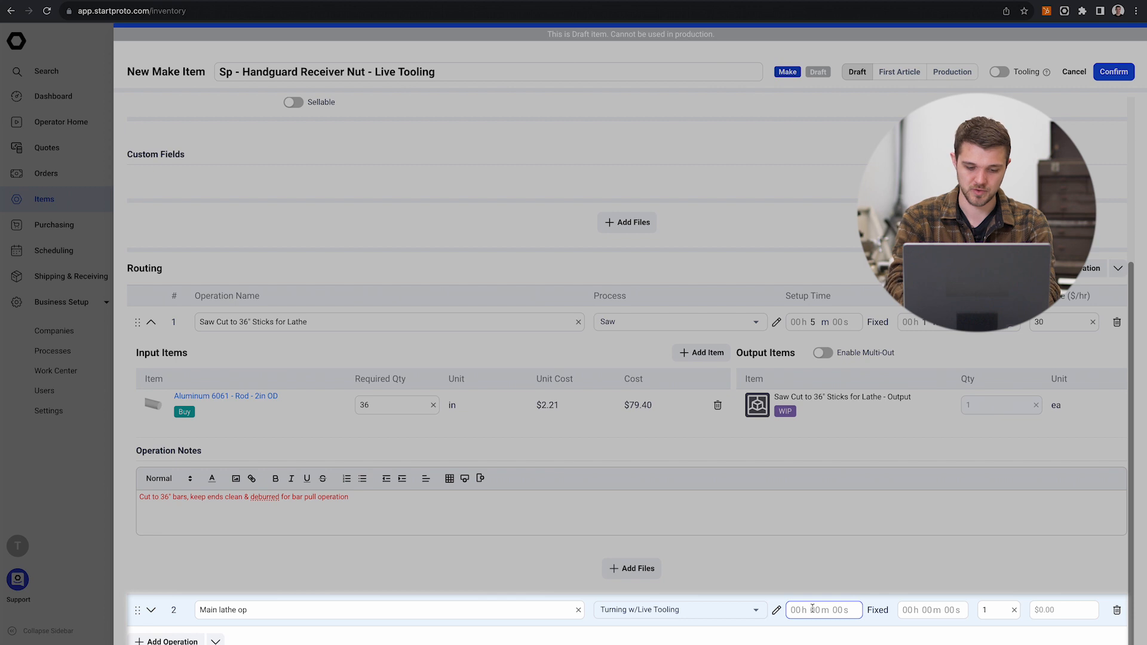
left_click(924, 610)
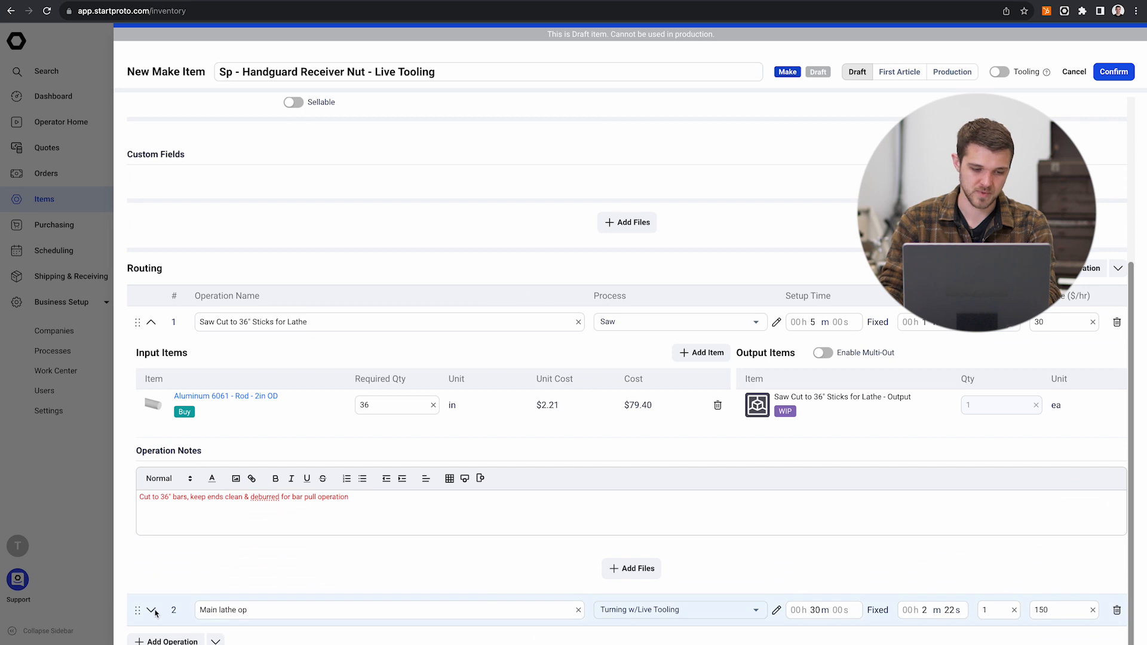
left_click(153, 610)
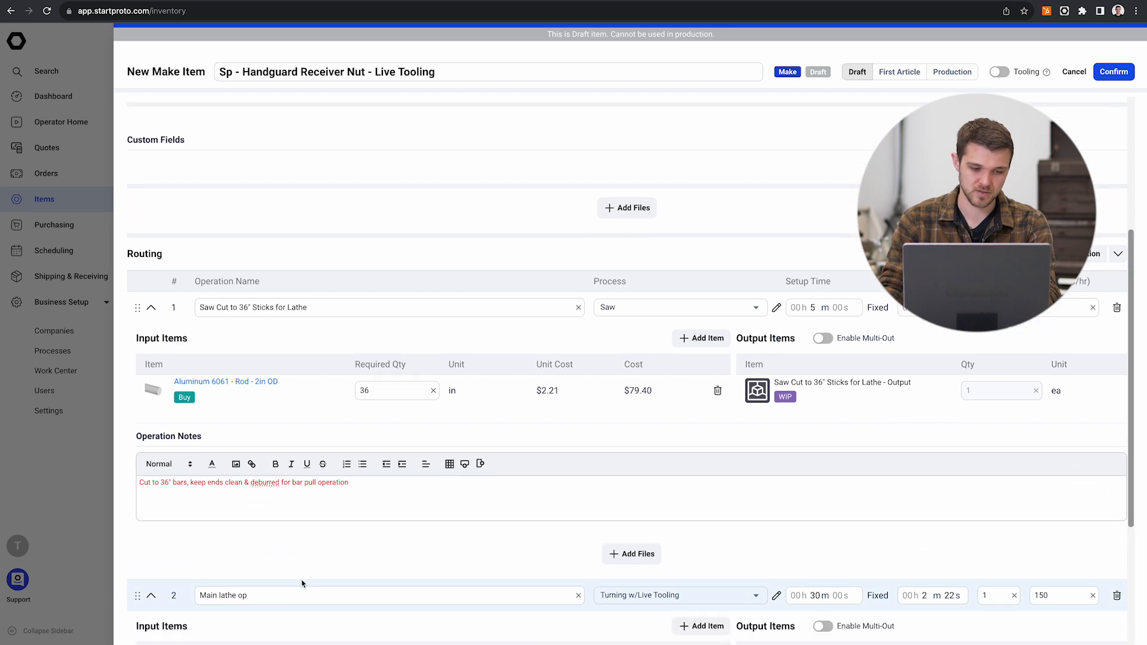
scroll(405, 568, "down", 4)
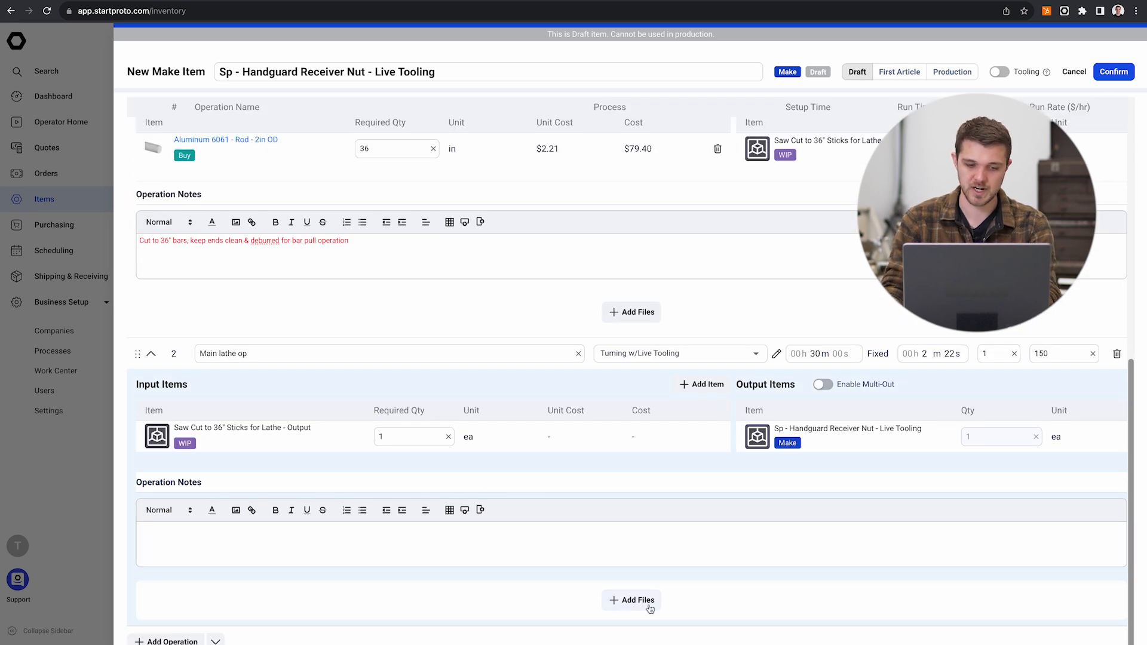
left_click(627, 606)
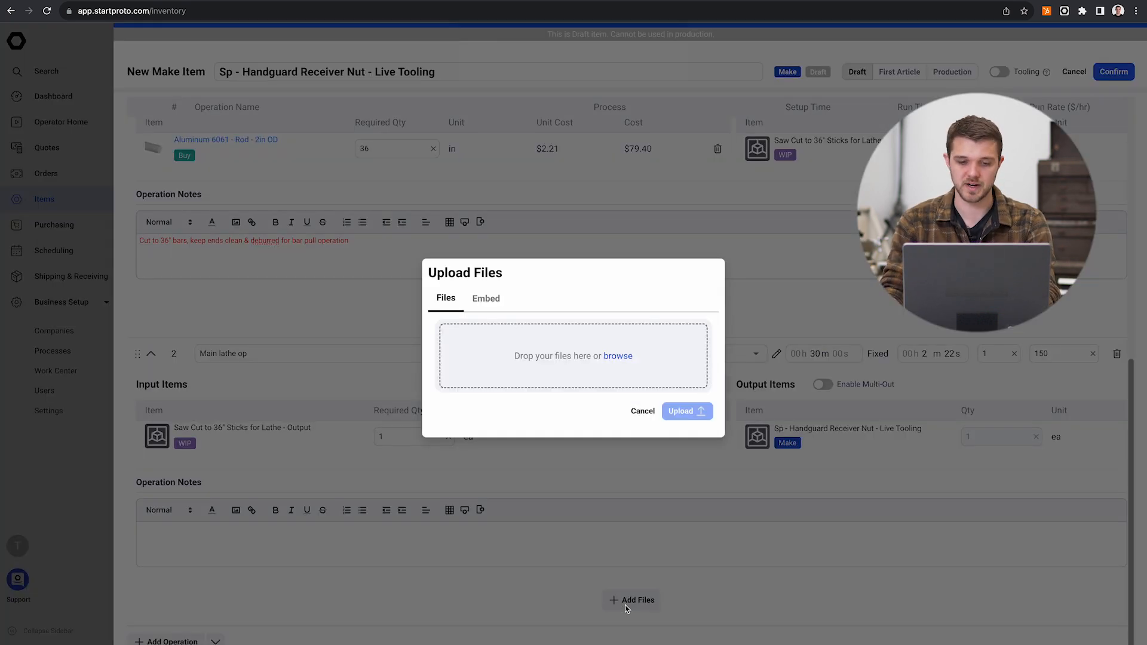
left_click(585, 379)
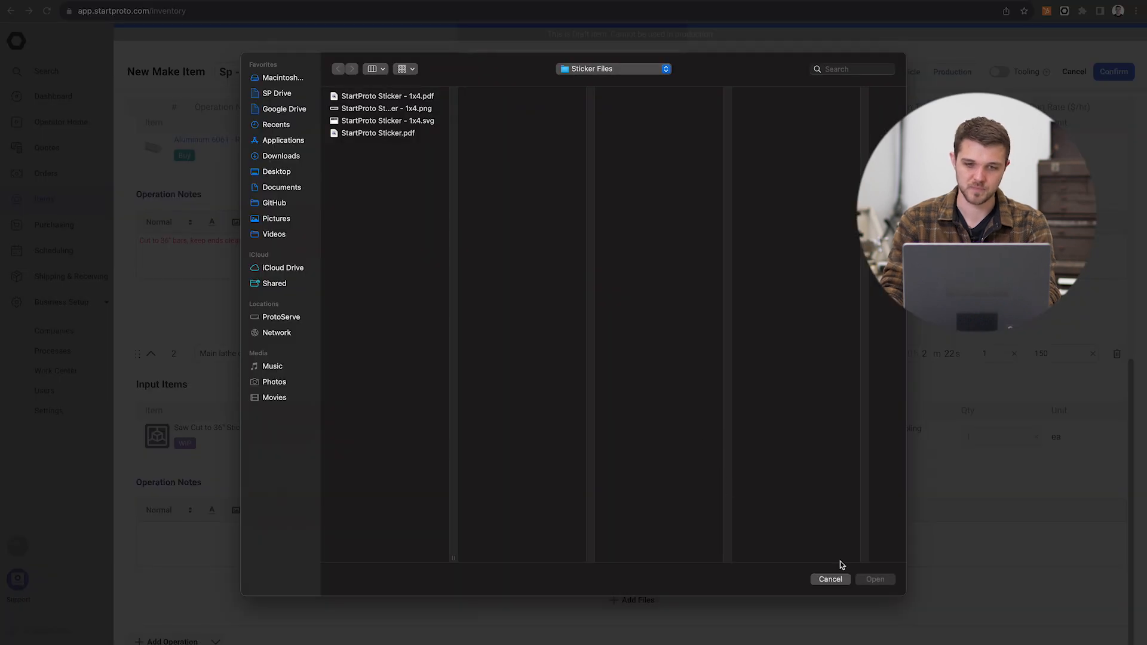
left_click(832, 580)
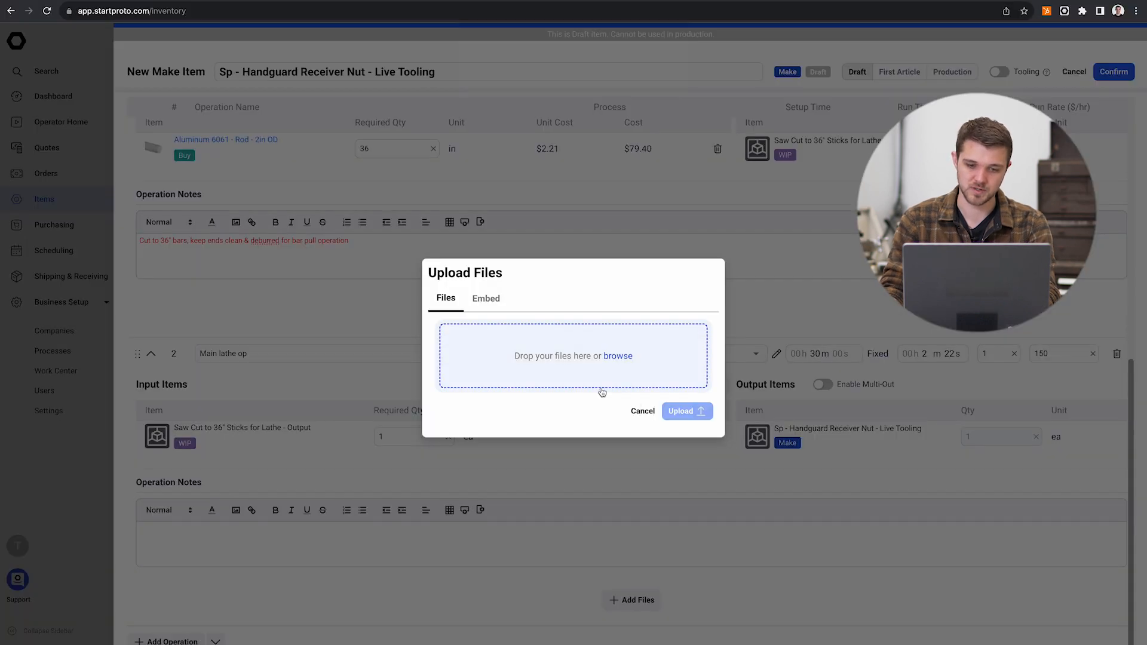
left_click(641, 411)
Step: Start a file upload for the make item itself and browse to the Handguard folder within the desktop's Demo Data alias
scroll(551, 349, "up", 8)
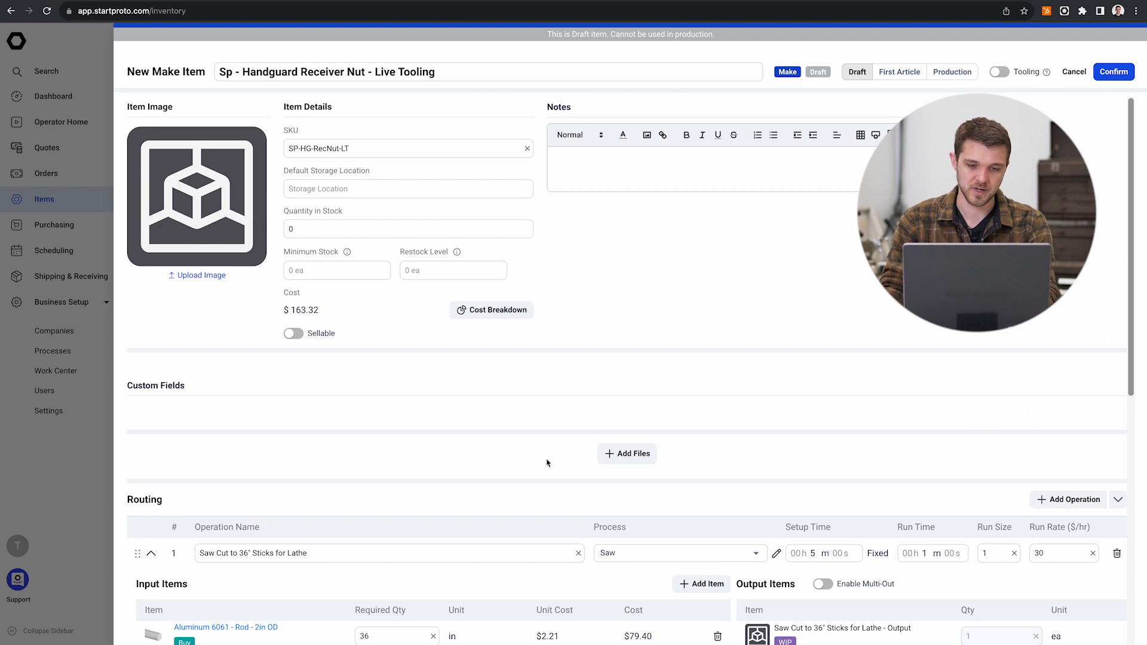
left_click(634, 454)
left_click(484, 337)
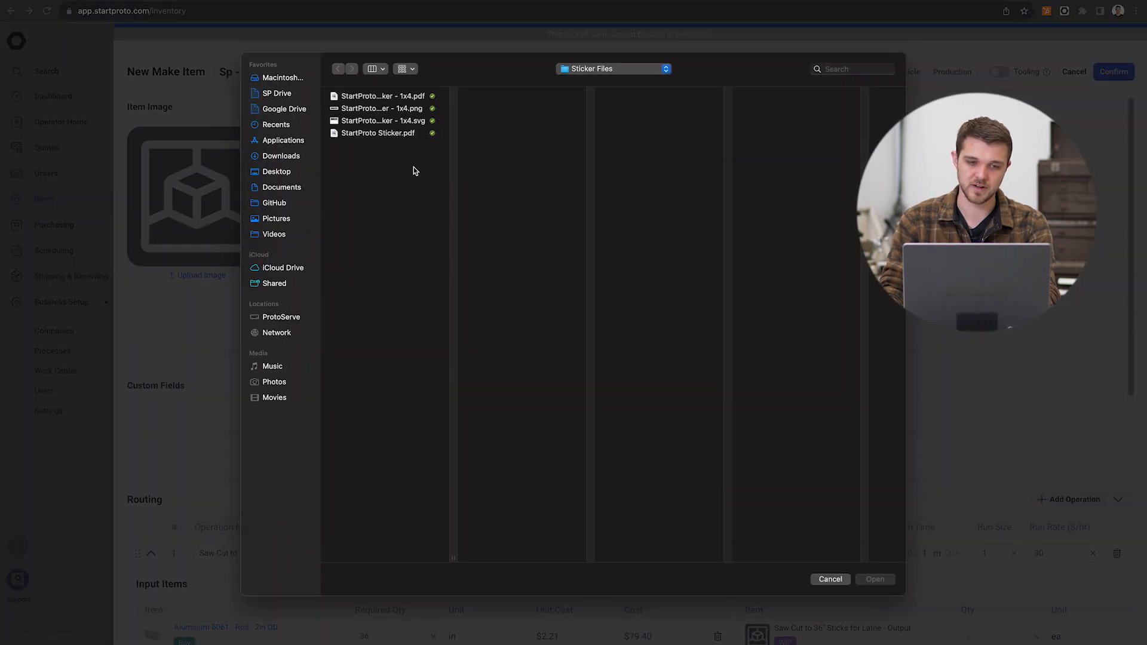
left_click(590, 70)
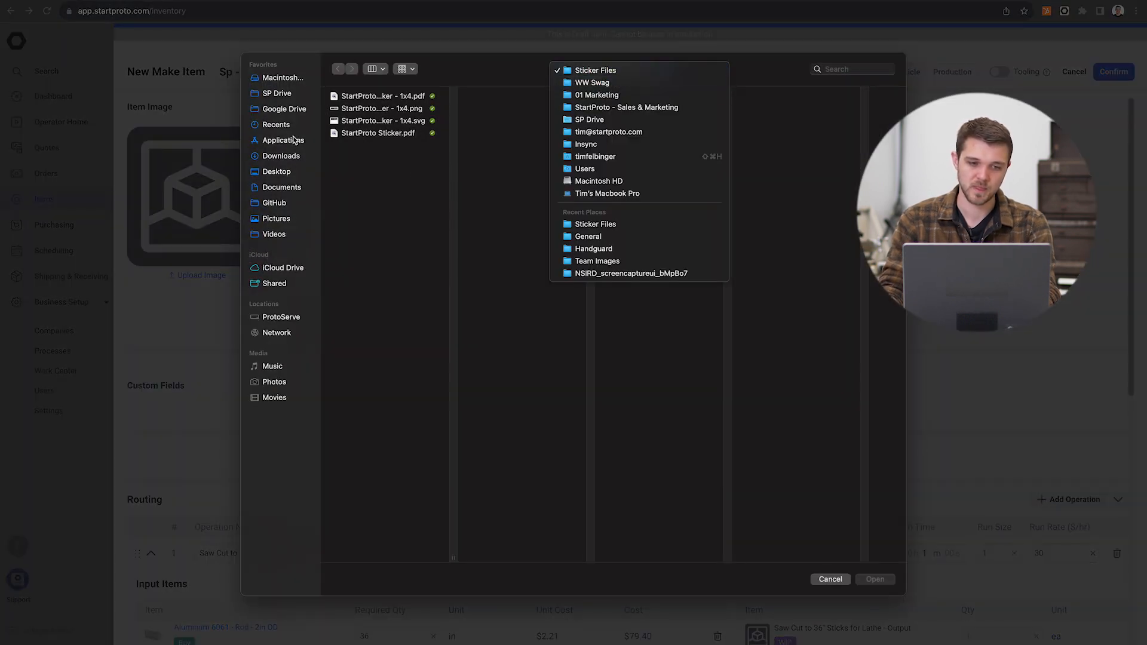
left_click(272, 127)
left_click(285, 174)
left_click(377, 98)
left_click(386, 122)
left_click(382, 97)
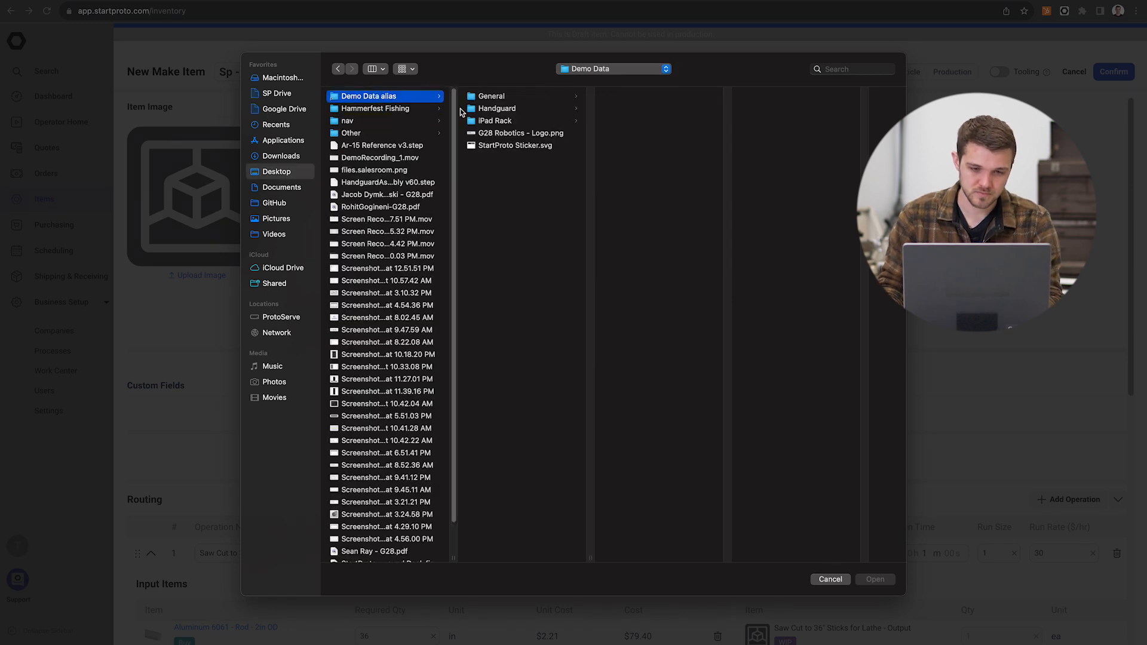
left_click(505, 98)
left_click(502, 109)
Step: Pick ReceiverNut.stl from the Handguard folder, inspect its 3D preview and upload it to the item
left_click(638, 121)
left_click(638, 133)
key("Down")
key("Down")
key("Down")
key("Down")
key("Down")
key("Down")
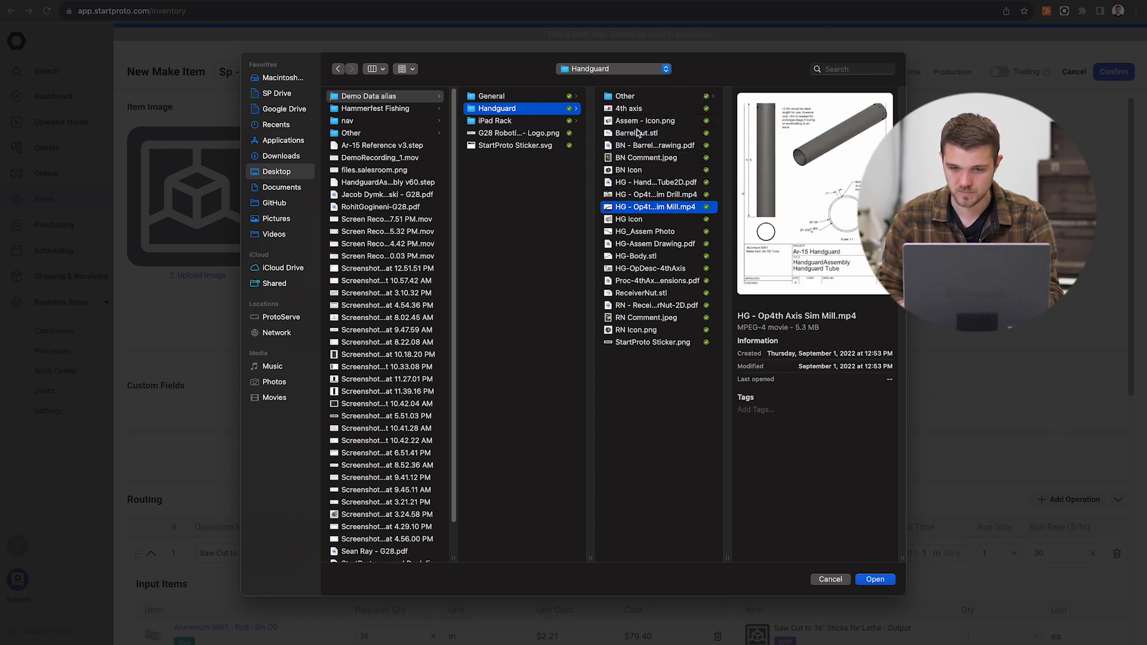
key("Down")
key("Down")
key("Down")
key("Down")
key("Down")
key("Down")
key("Down")
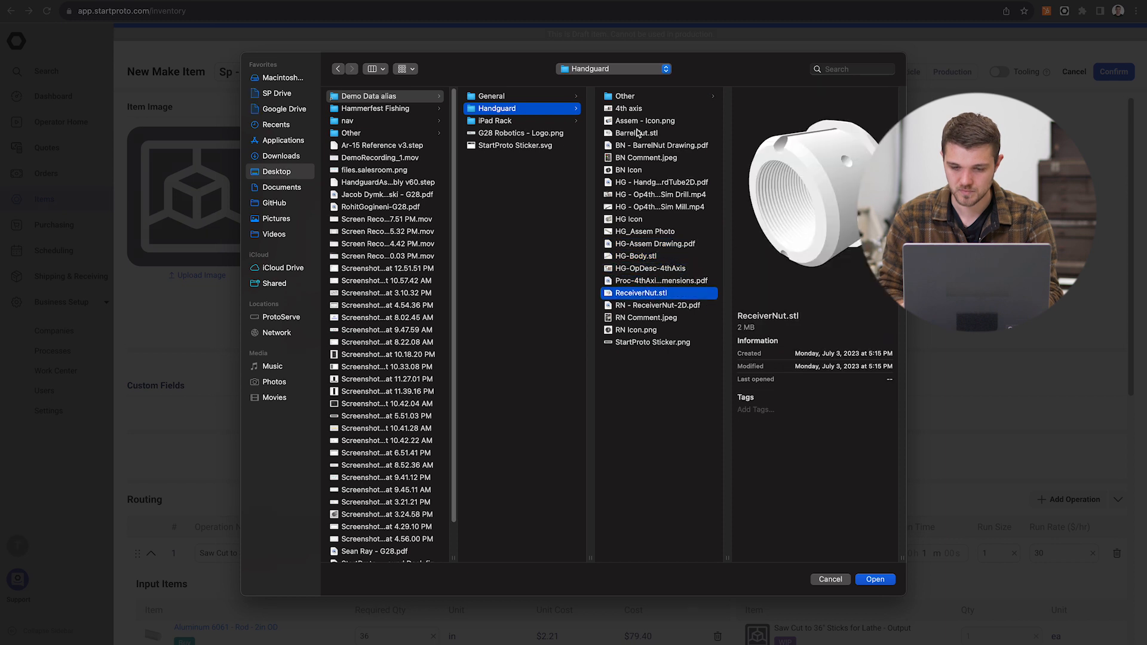
left_click_drag(800, 162, 741, 170)
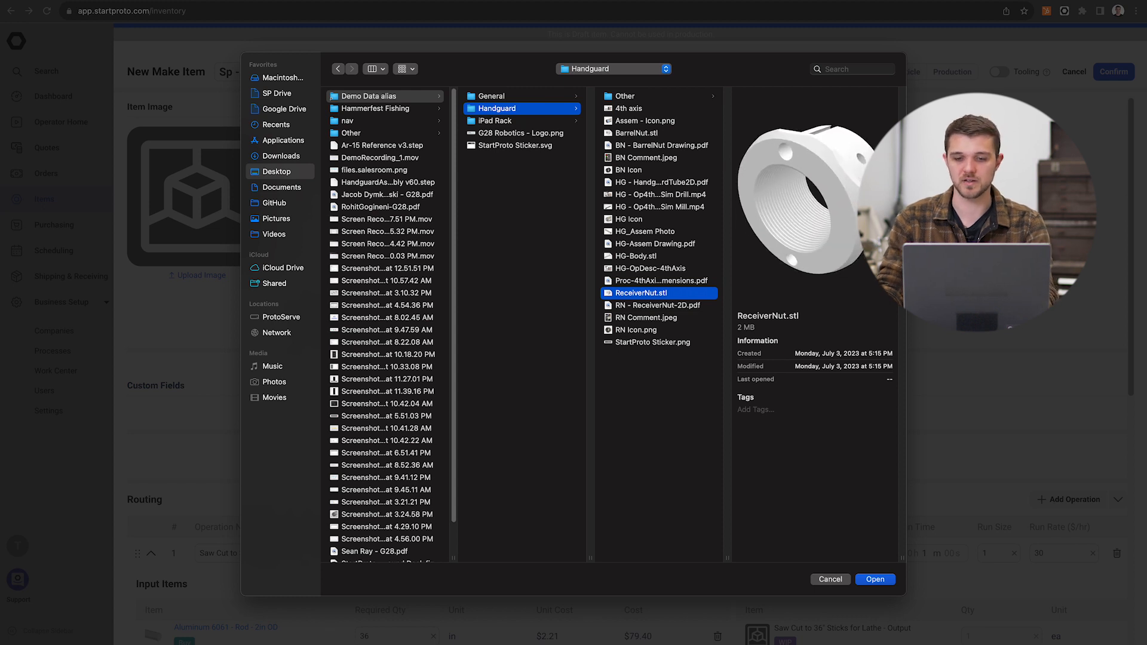
key("Return")
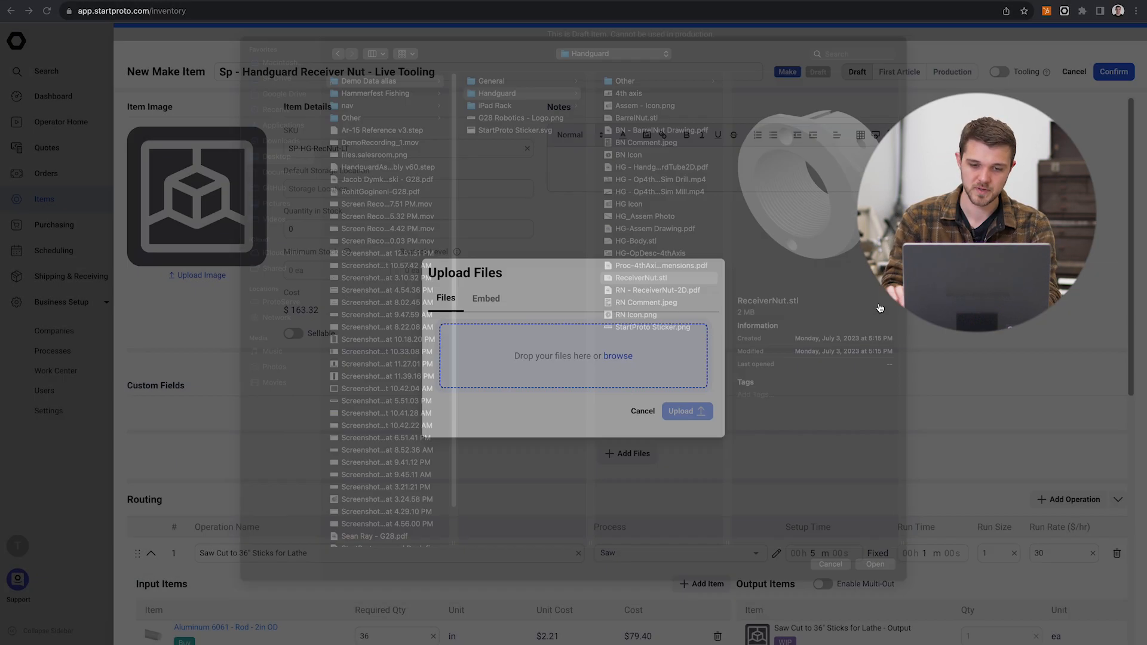
left_click(687, 466)
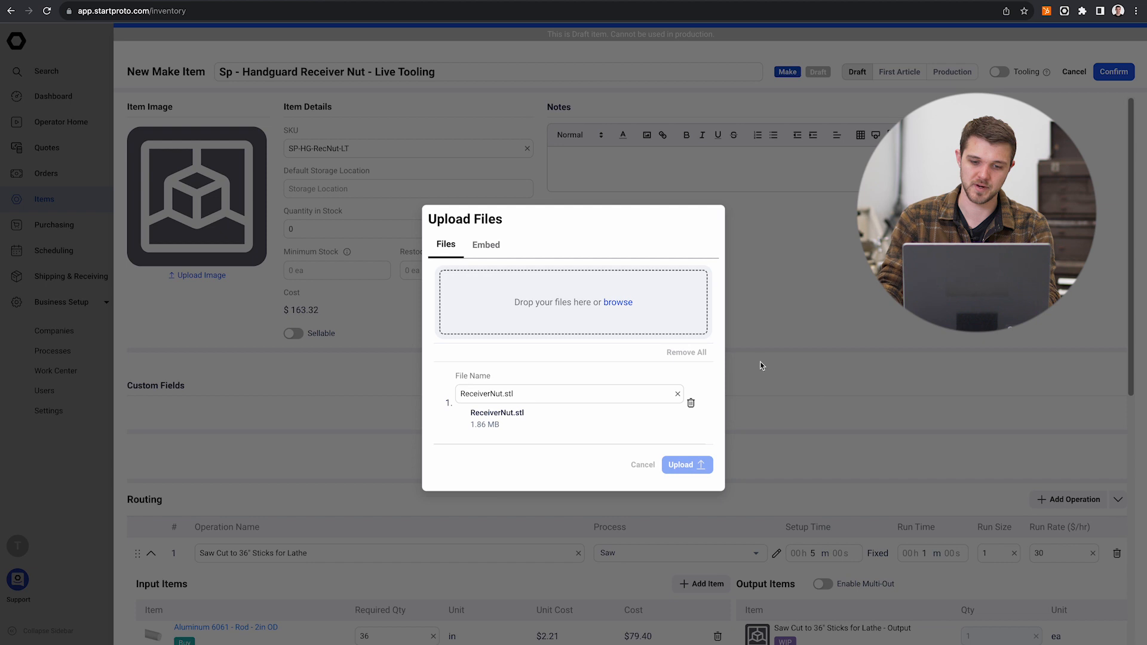
Step: Check the item form from its details down to the lathe operation and save the new make item
scroll(670, 361, "down", 6)
scroll(670, 361, "down", 2)
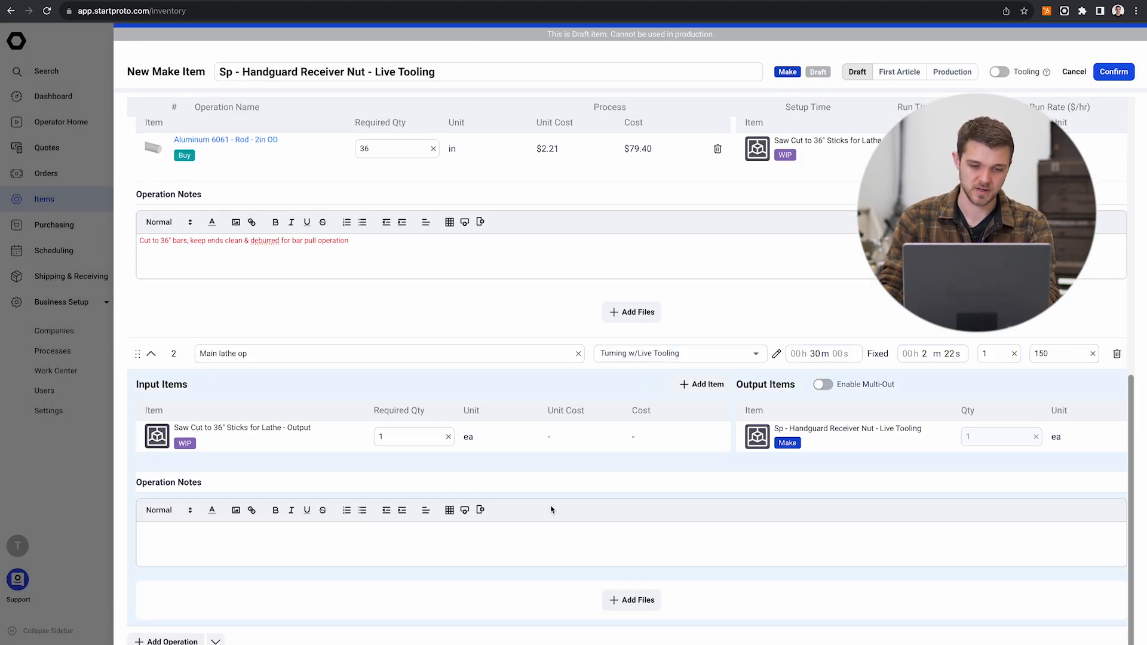
scroll(643, 526, "up", 9)
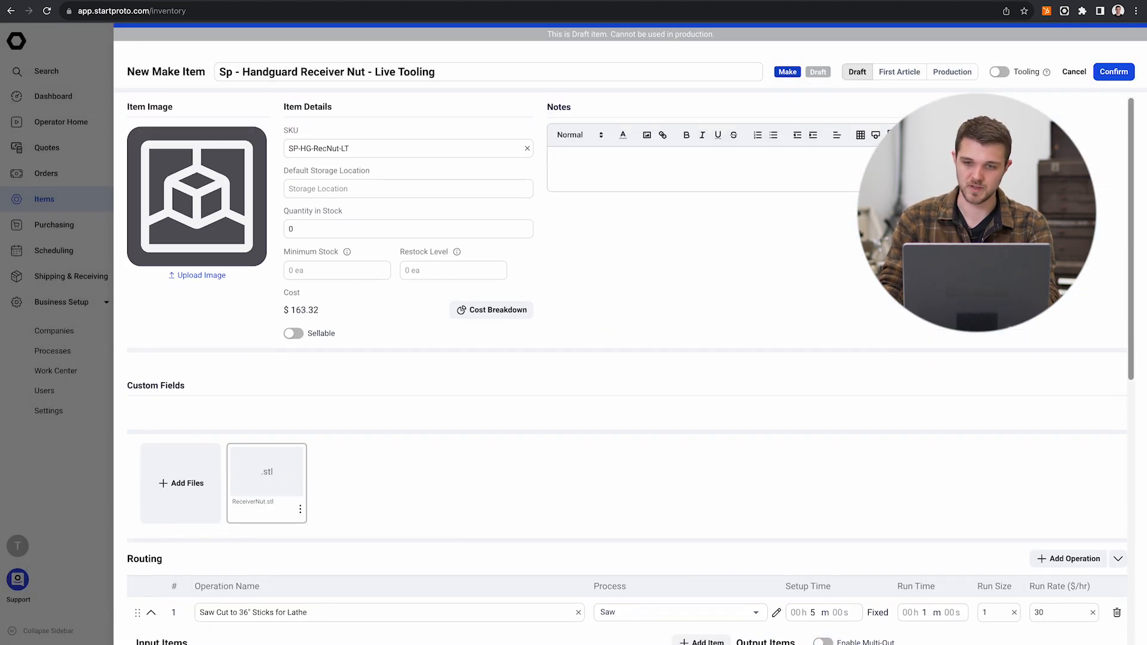
left_click(1116, 76)
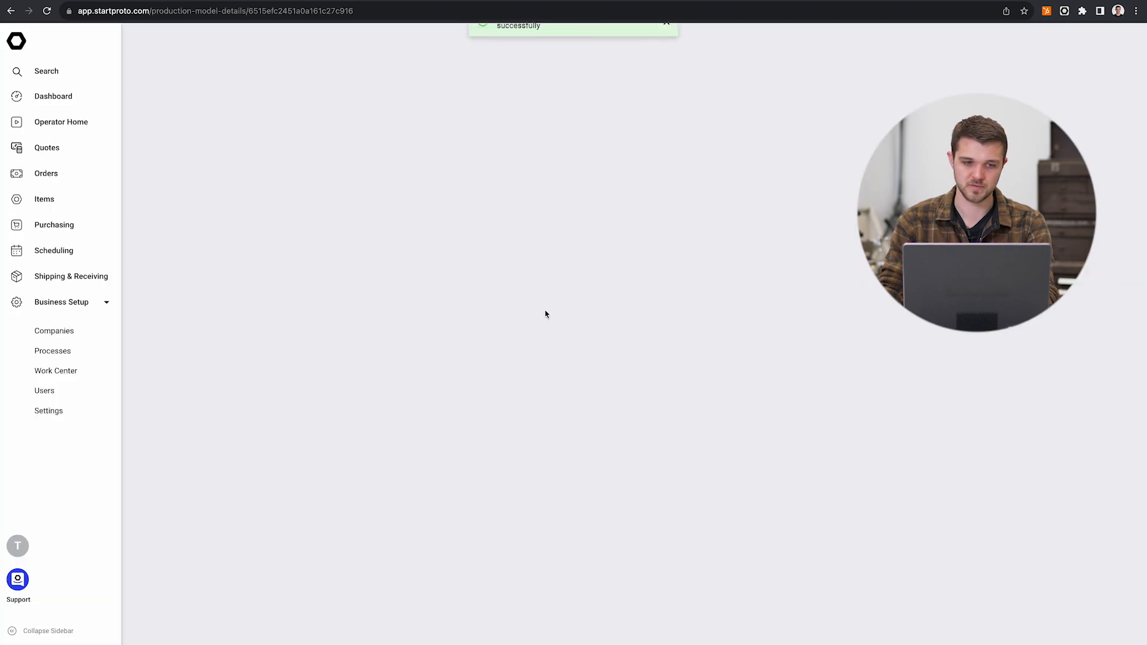
Step: Review the saved item's details and its detailed routing operations, and return to the items list
scroll(632, 302, "down", 3)
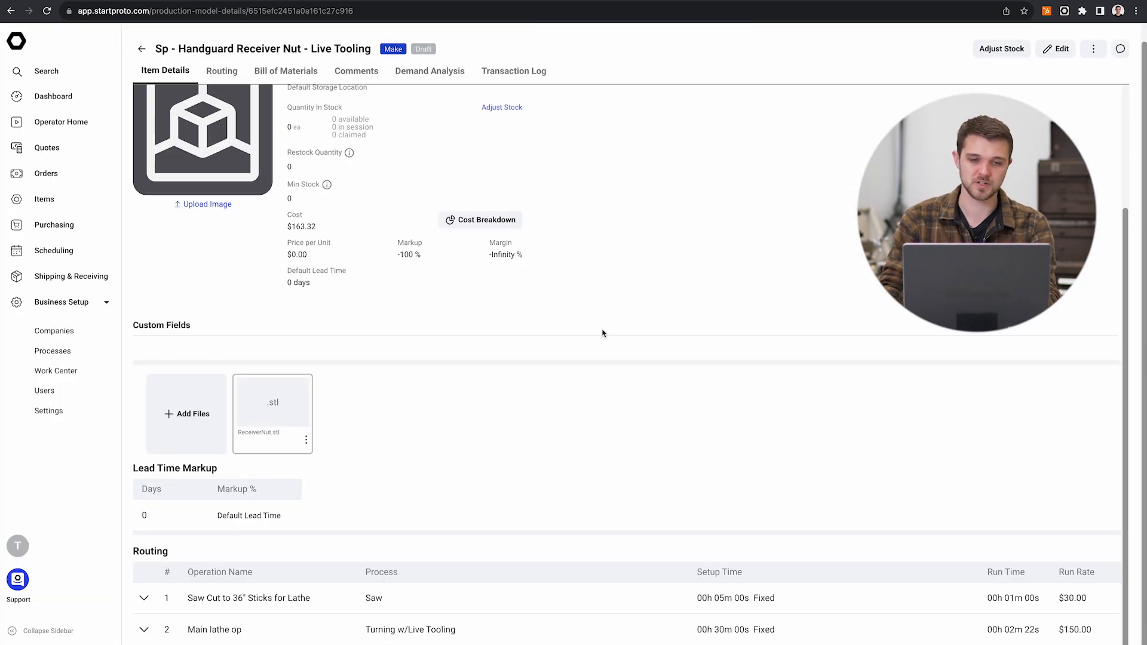
scroll(602, 332, "up", 3)
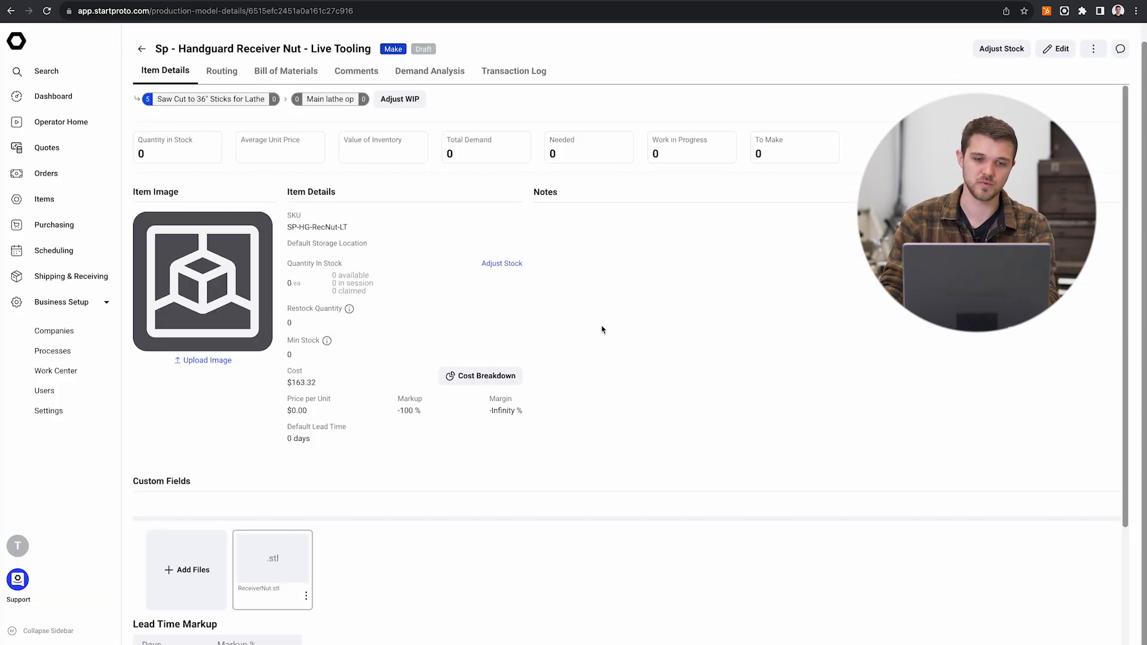
left_click(222, 71)
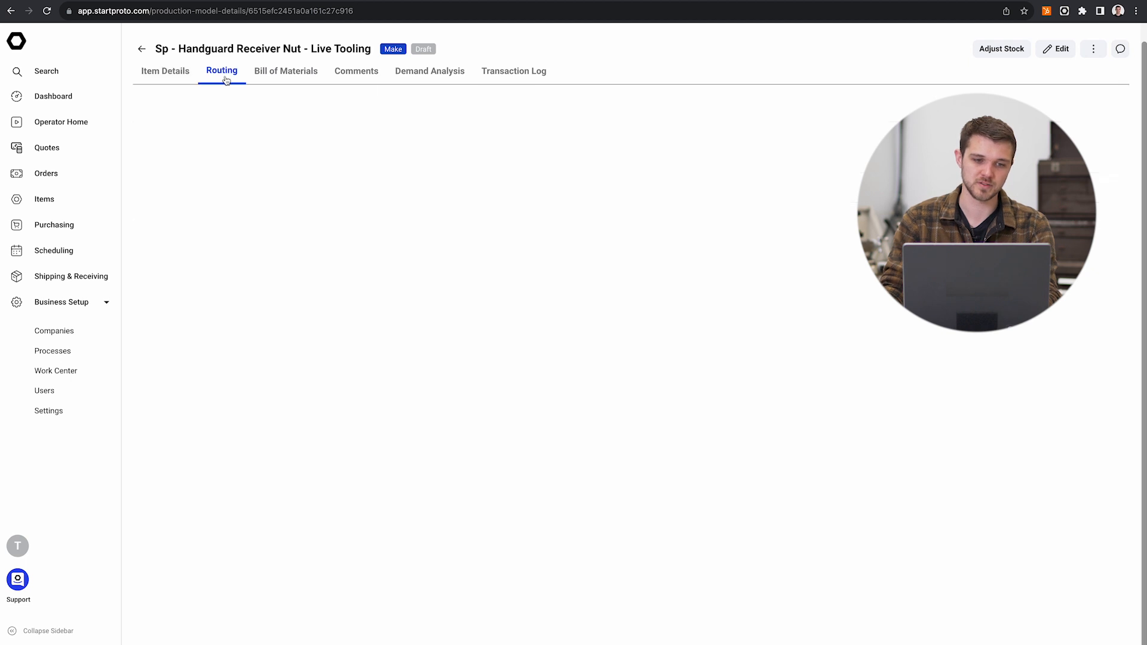
scroll(469, 298, "down", 6)
scroll(468, 299, "down", 2)
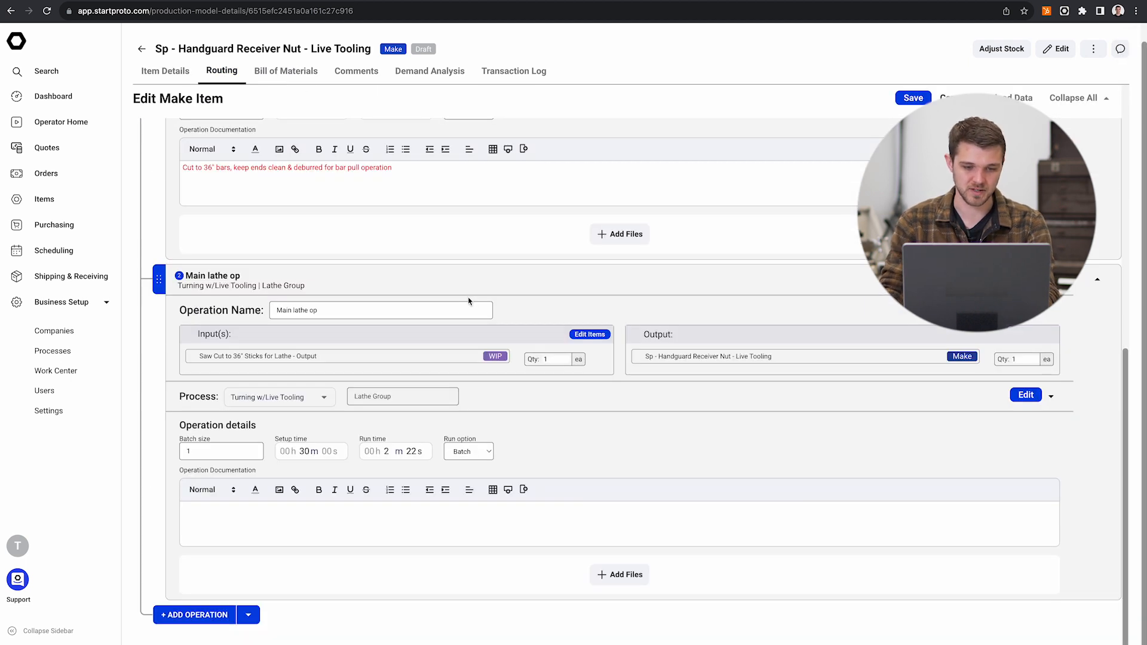
scroll(469, 301, "up", 10)
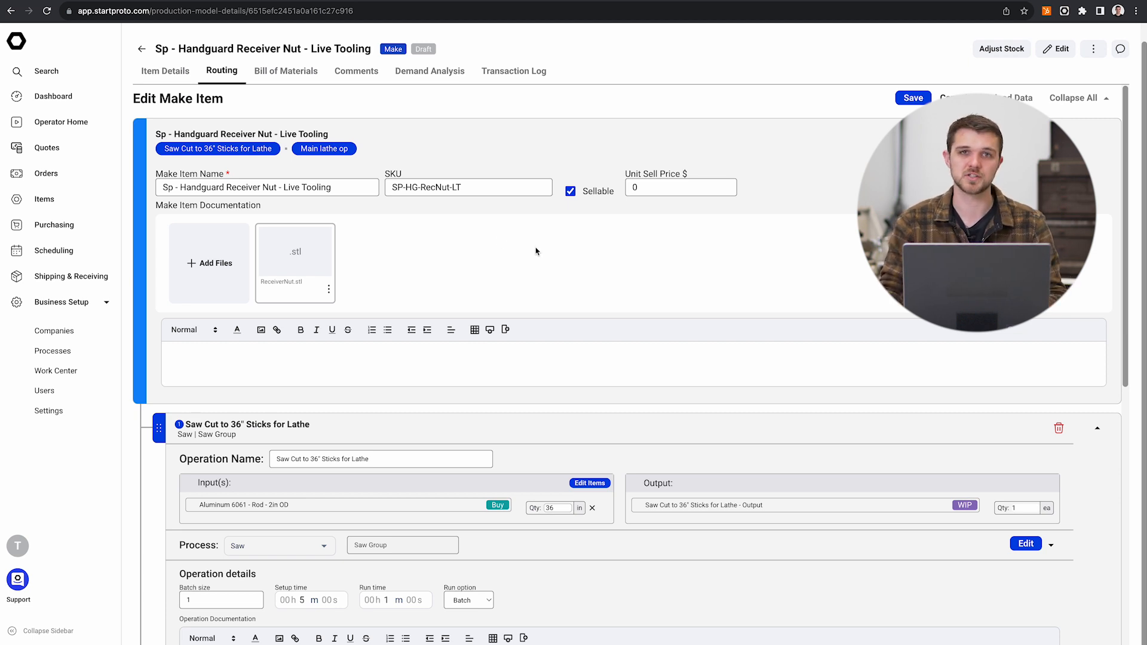
scroll(537, 250, "down", 10)
scroll(533, 258, "up", 10)
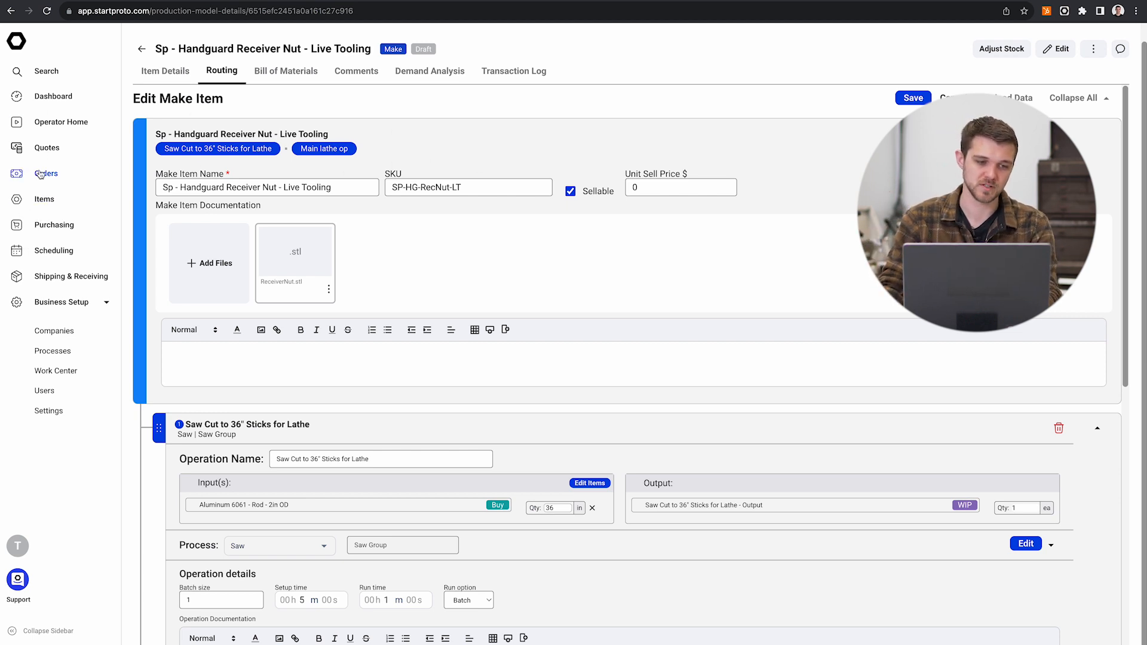
left_click(48, 204)
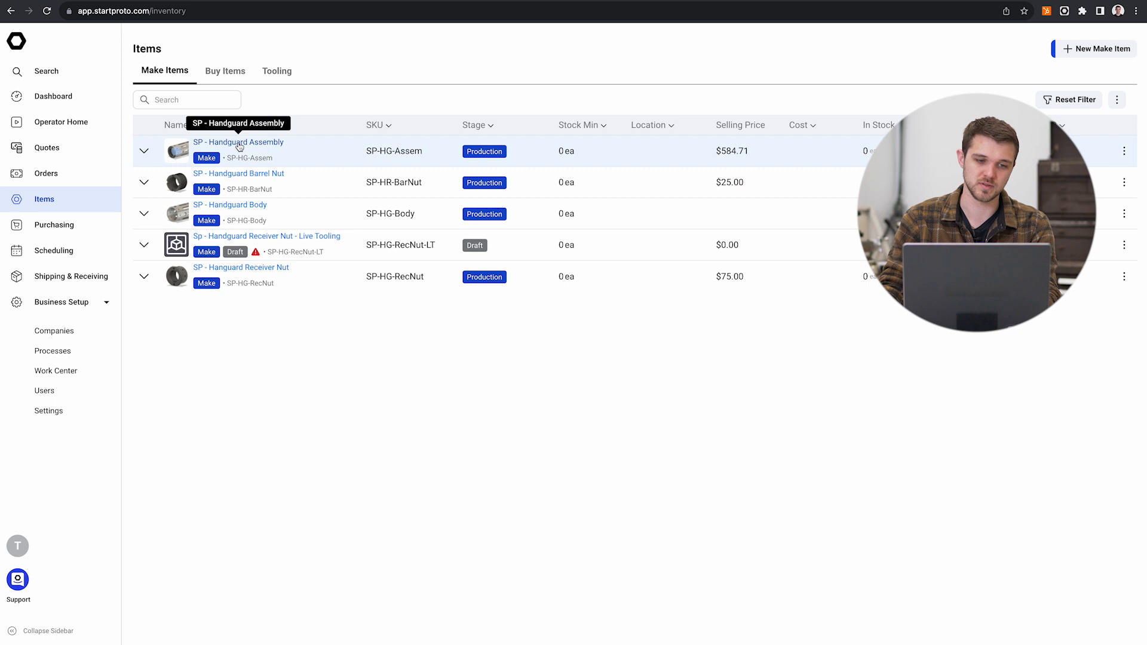
Step: Open the SP - Handguard Assembly item and examine its routing, quantity breaks and Assembly operation inputs
left_click(238, 143)
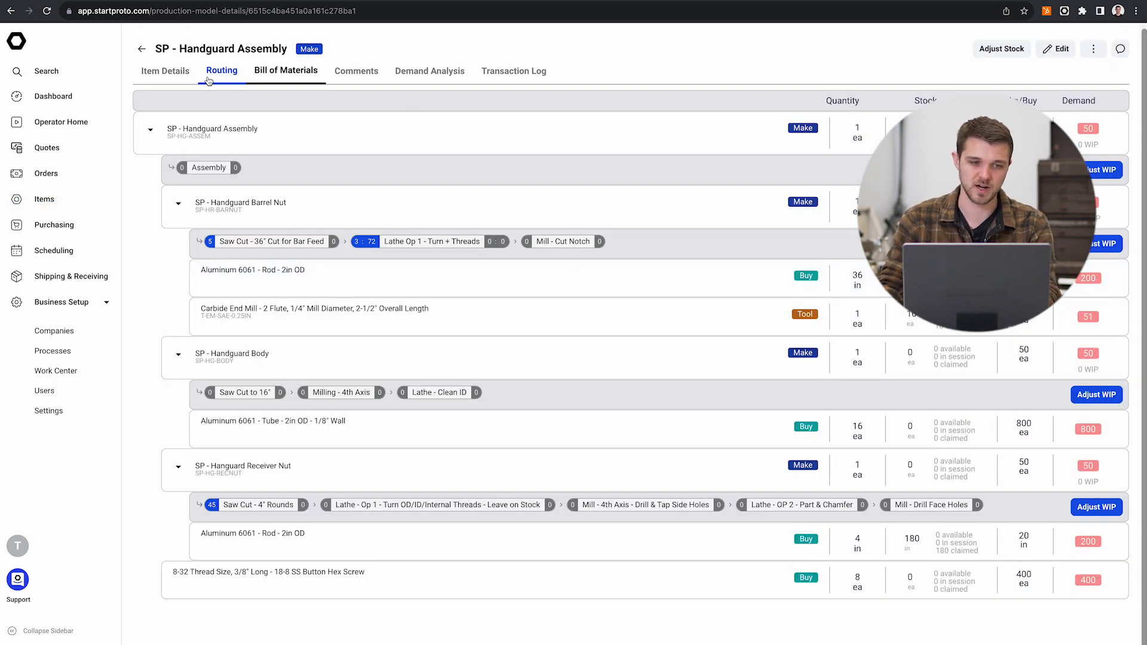
left_click(209, 80)
scroll(565, 385, "down", 5)
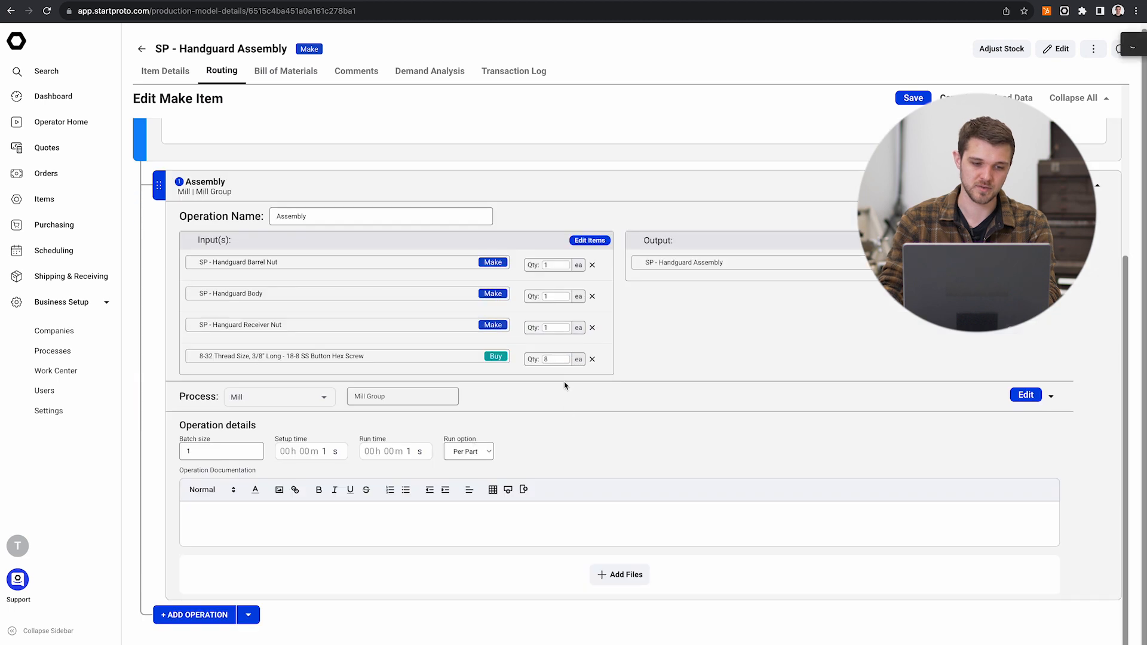
left_click(180, 70)
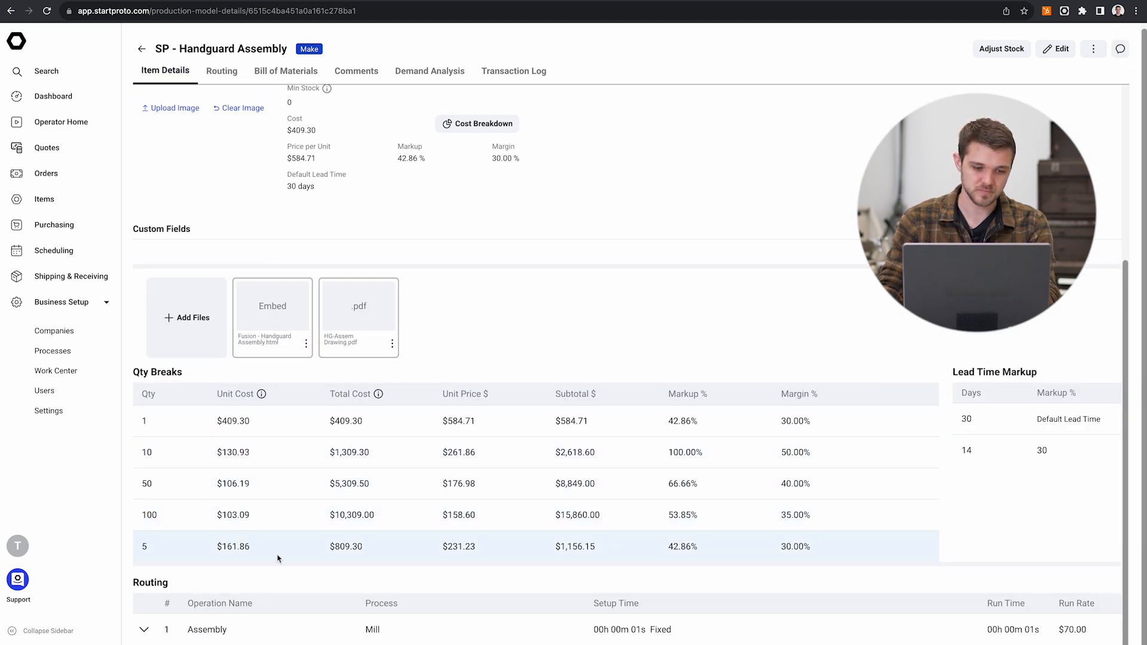
scroll(284, 594, "down", 6)
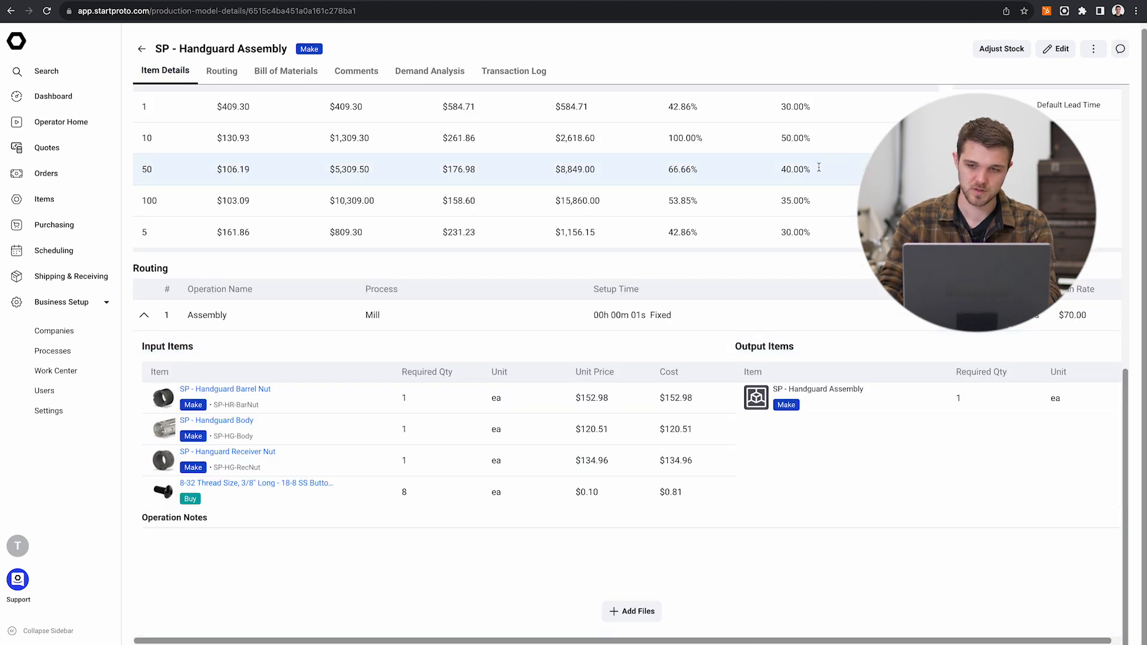
Step: Open the handguard assembly for editing and remove SP - Hanguard Receiver Nut from the Assembly operation's input items
left_click(1066, 46)
scroll(791, 243, "down", 10)
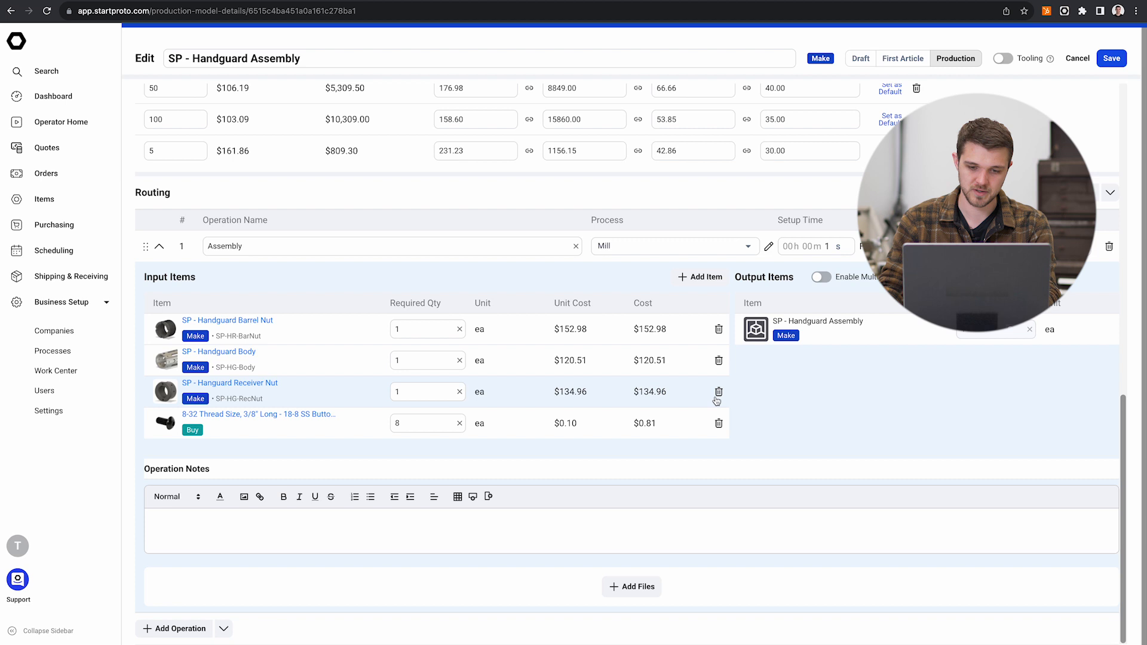
left_click(719, 392)
Step: Find the Live Tooling receiver nut by searching "rec" and add it to the Assembly operation's inputs with a required quantity of 1
left_click(705, 308)
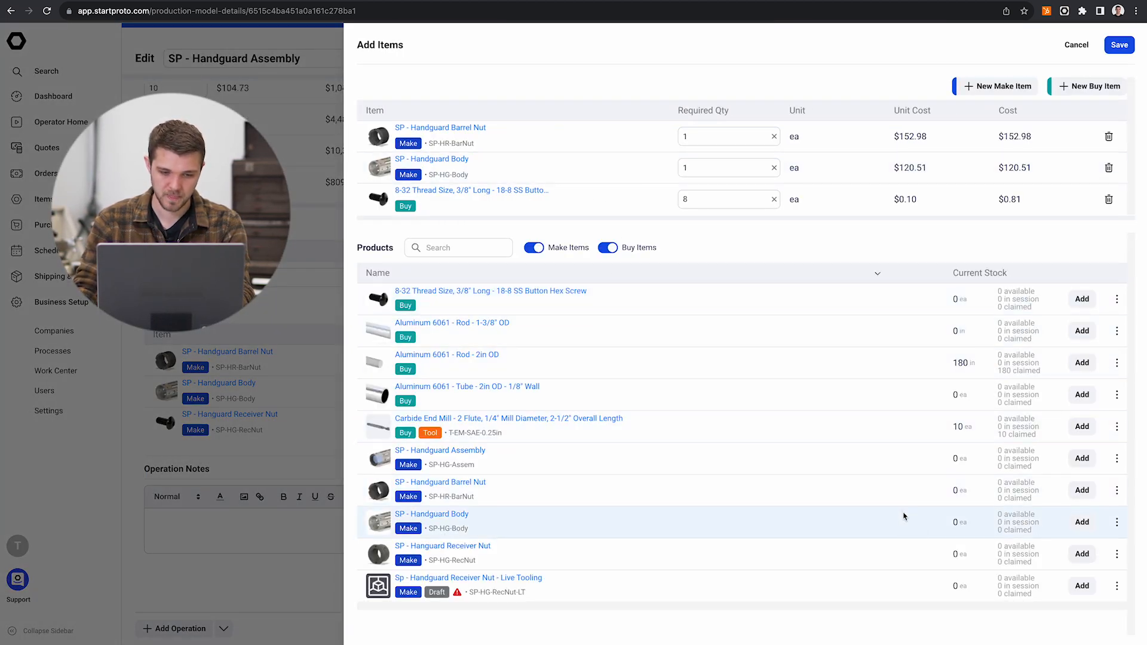
left_click(442, 248)
type("rec")
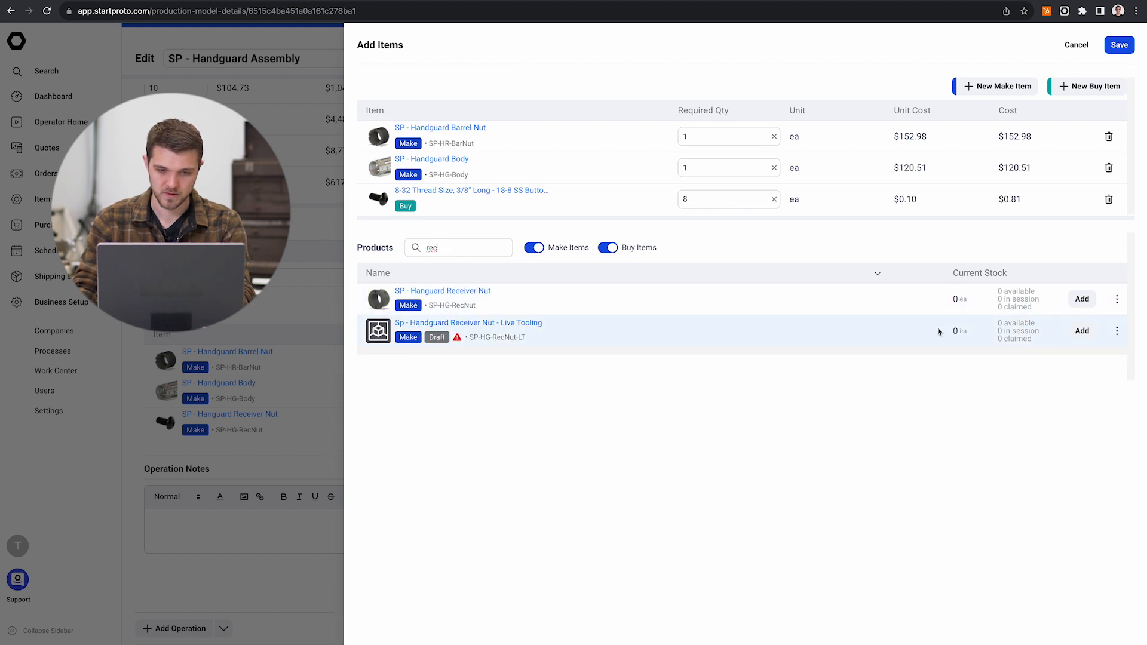
left_click(1083, 333)
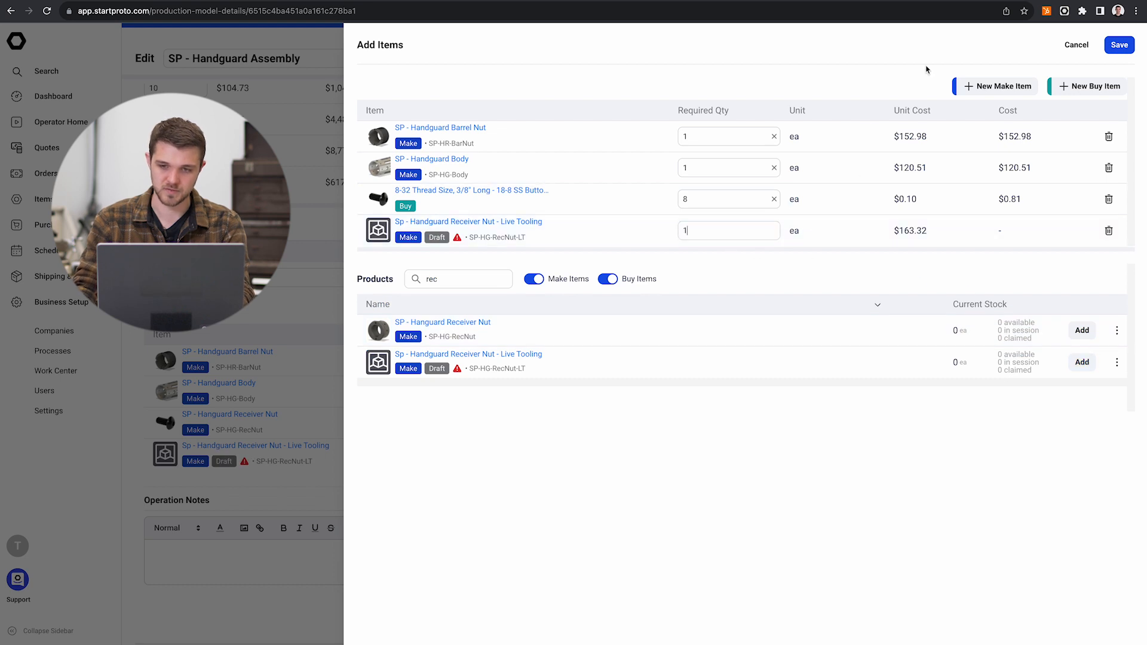
left_click(1107, 47)
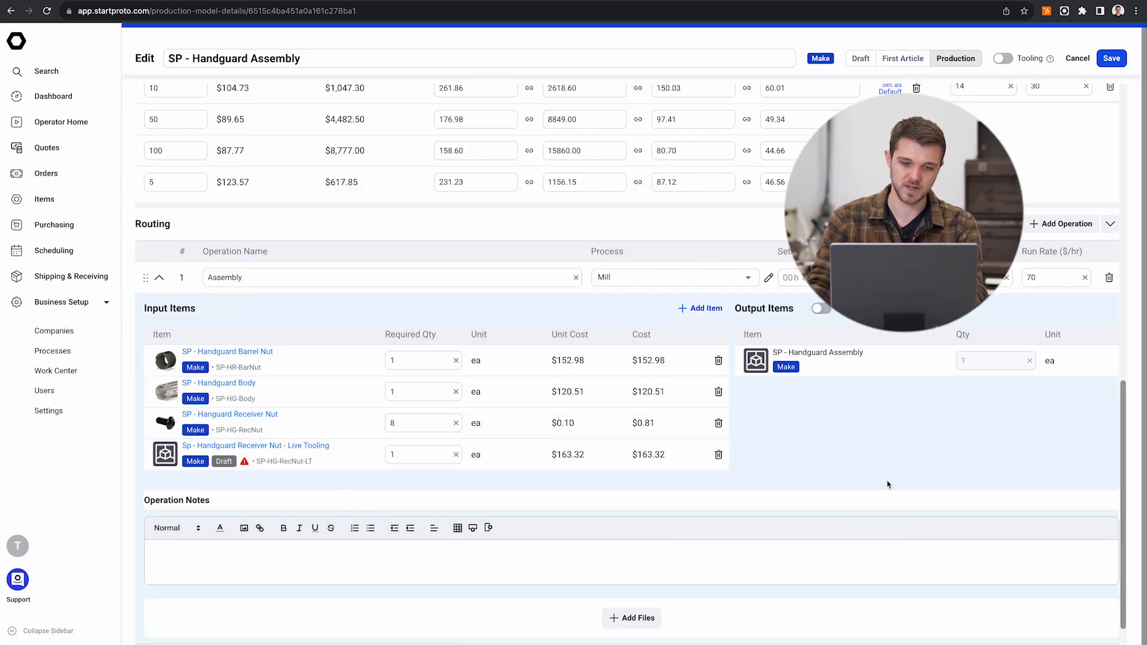
Step: Save the handguard assembly and check its quantity breaks and the Assembly operation's input items
left_click(1111, 58)
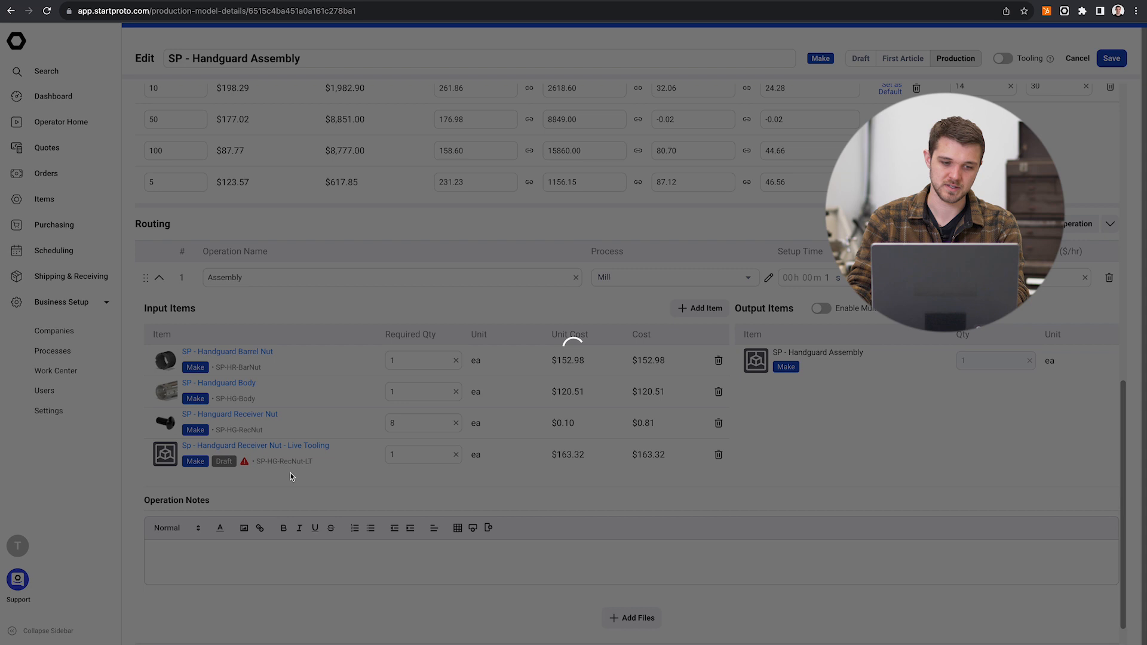
scroll(486, 508, "down", 5)
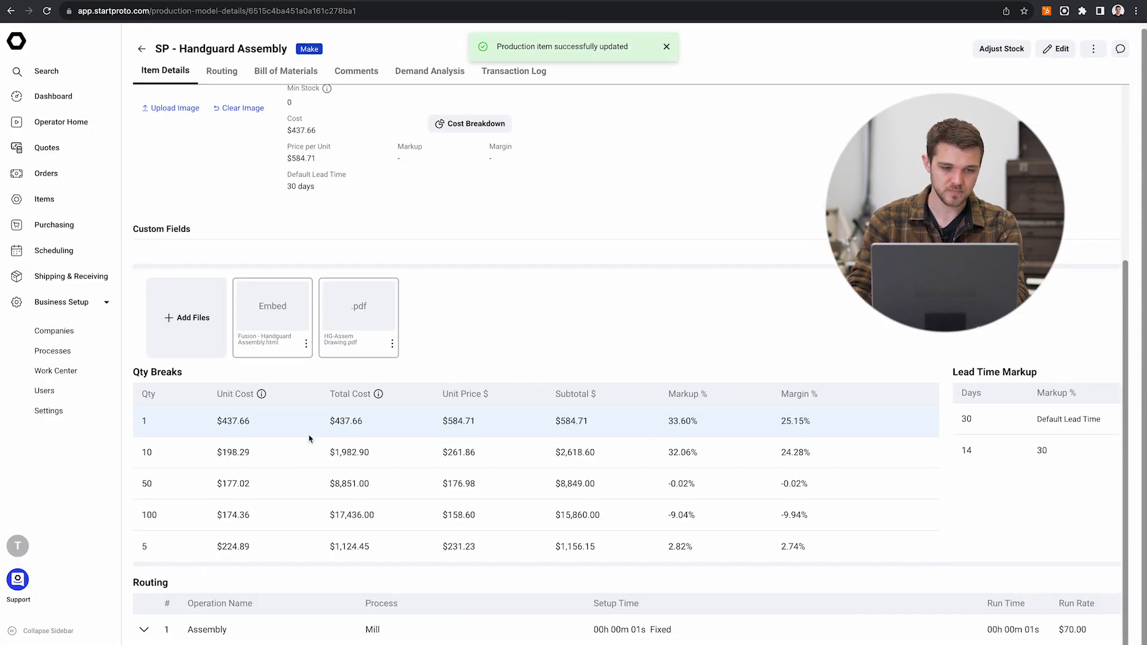
left_click(154, 629)
scroll(239, 538, "down", 5)
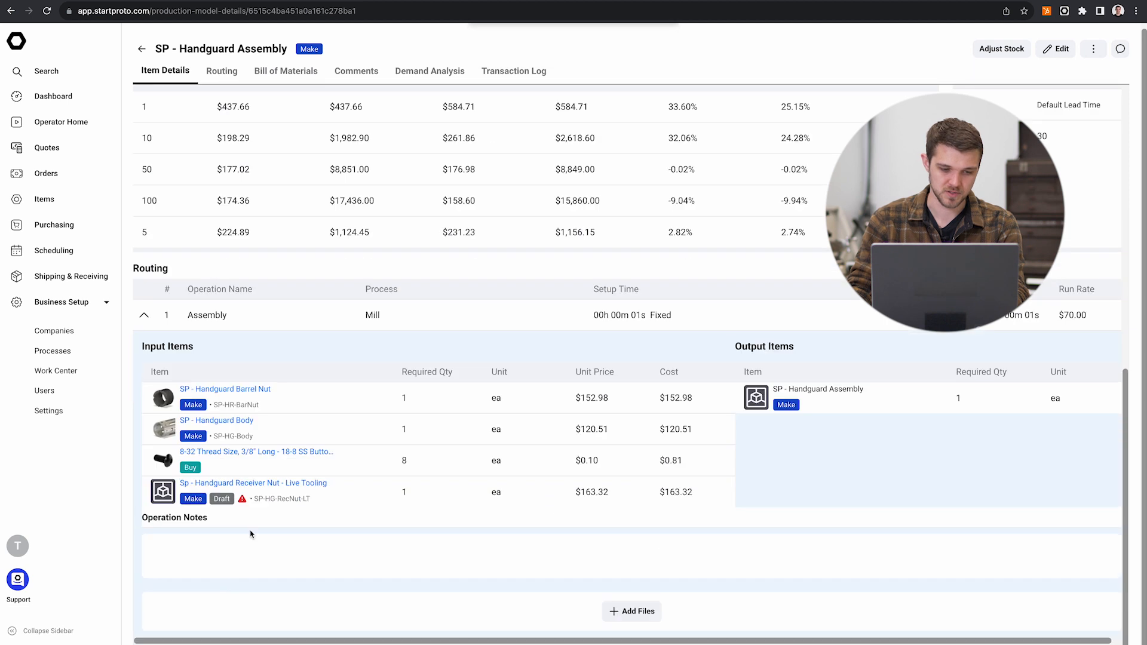
Step: Open the Live Tooling receiver nut from the assembly's inputs and browse the local files for an item image
left_click(248, 487)
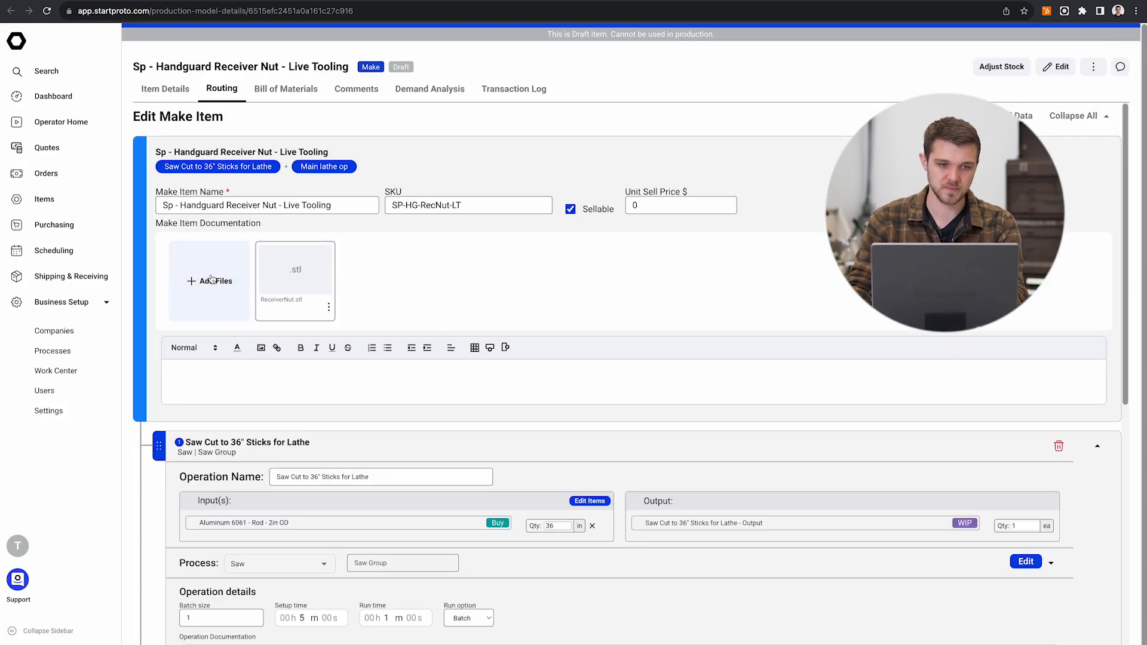
left_click(165, 88)
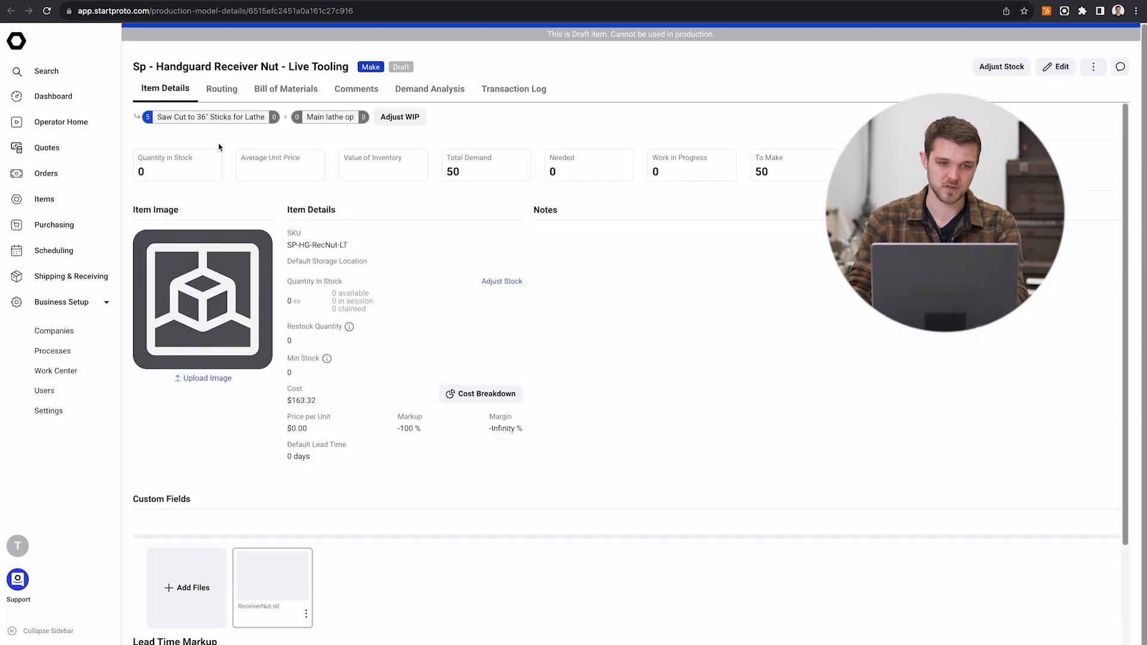
left_click(205, 380)
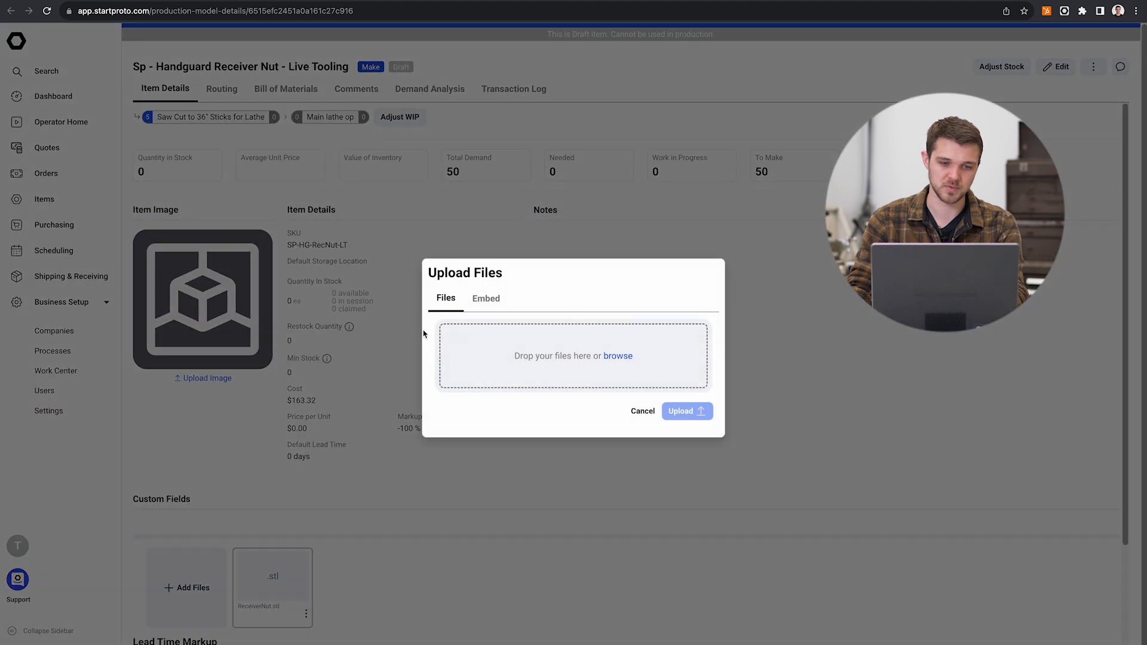
left_click(496, 344)
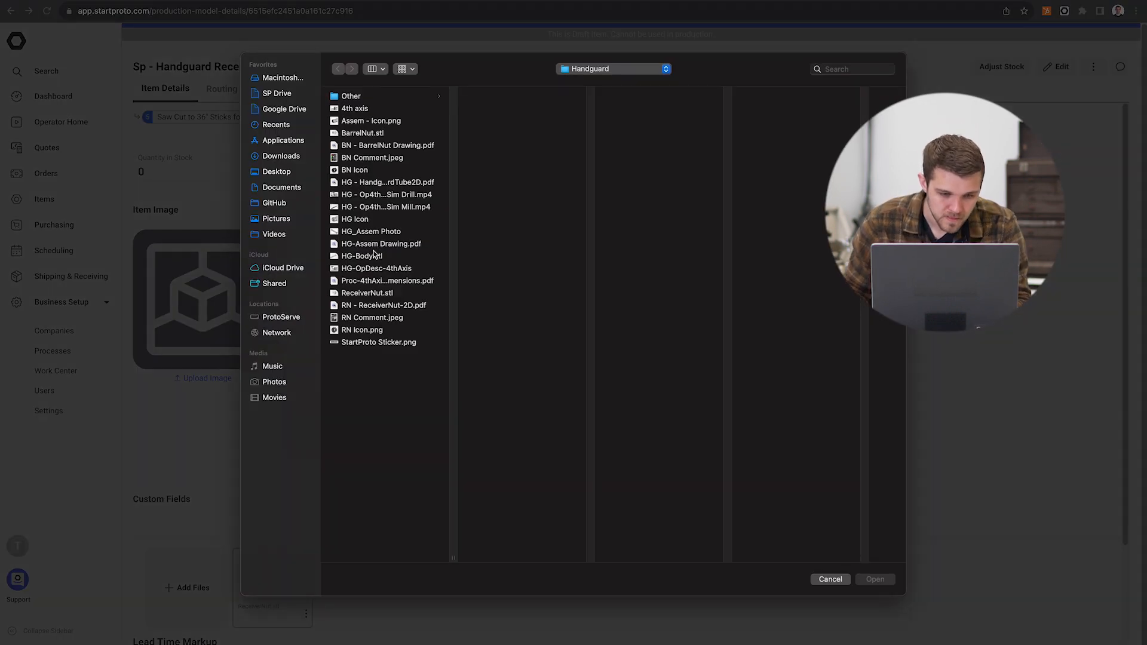
Step: Choose RN Icon.png from the Handguard folder and upload it as the receiver nut's item image
left_click(371, 219)
key("Down")
key("Down")
key("Down")
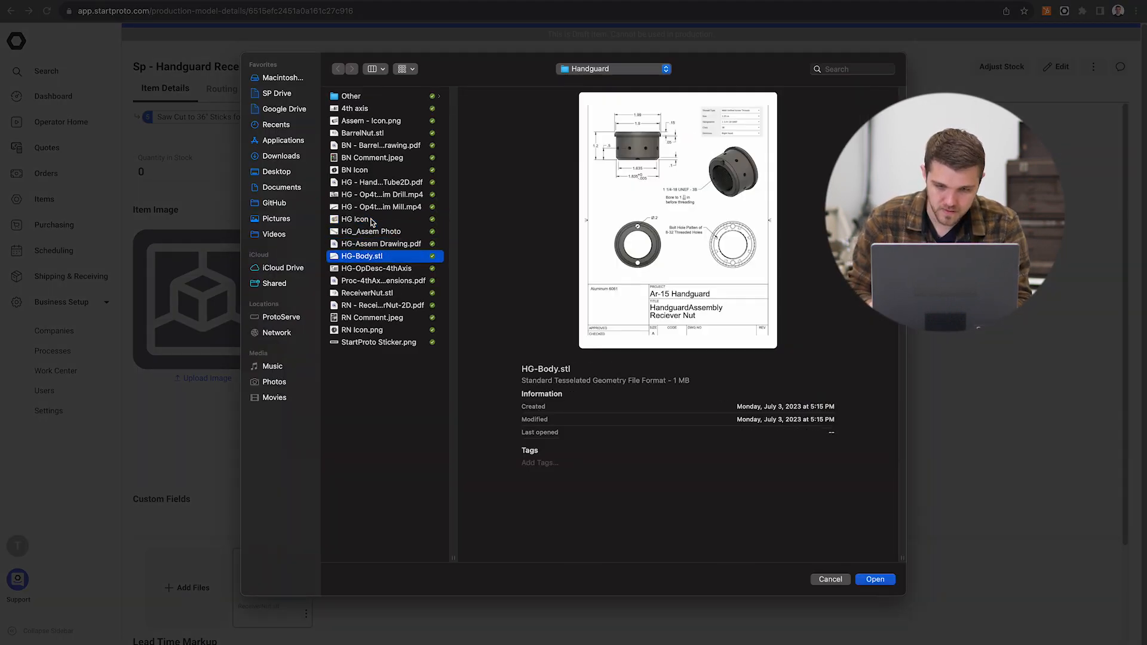
key("Down")
key("Down")
key("Down")
key("Down")
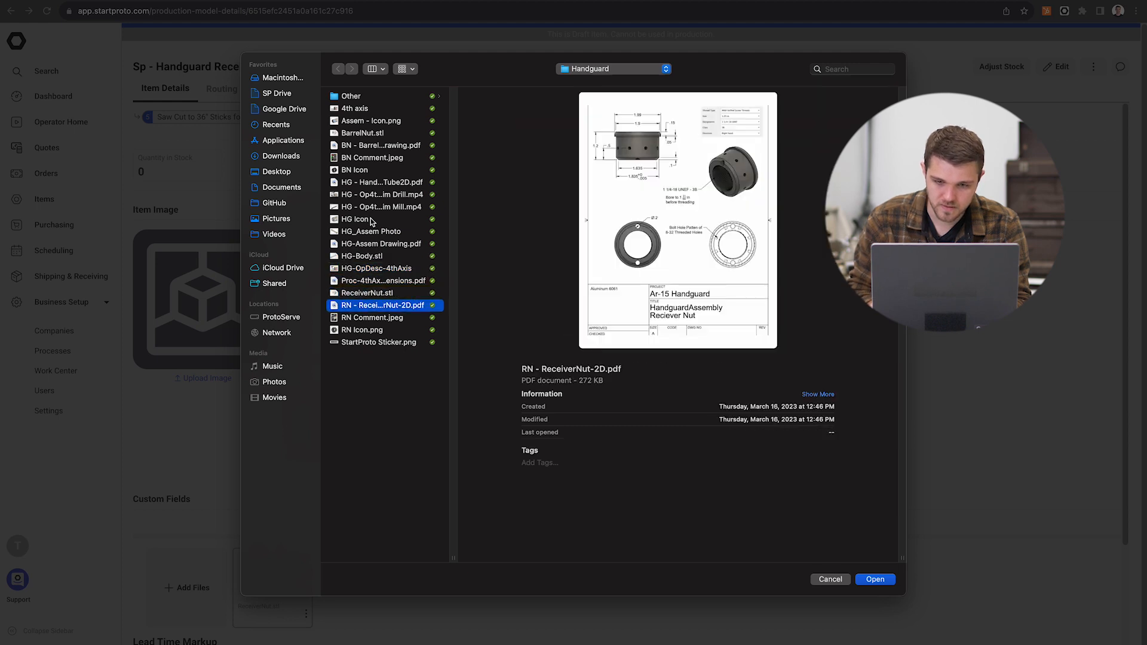
key("Down")
key("Down")
key("Return")
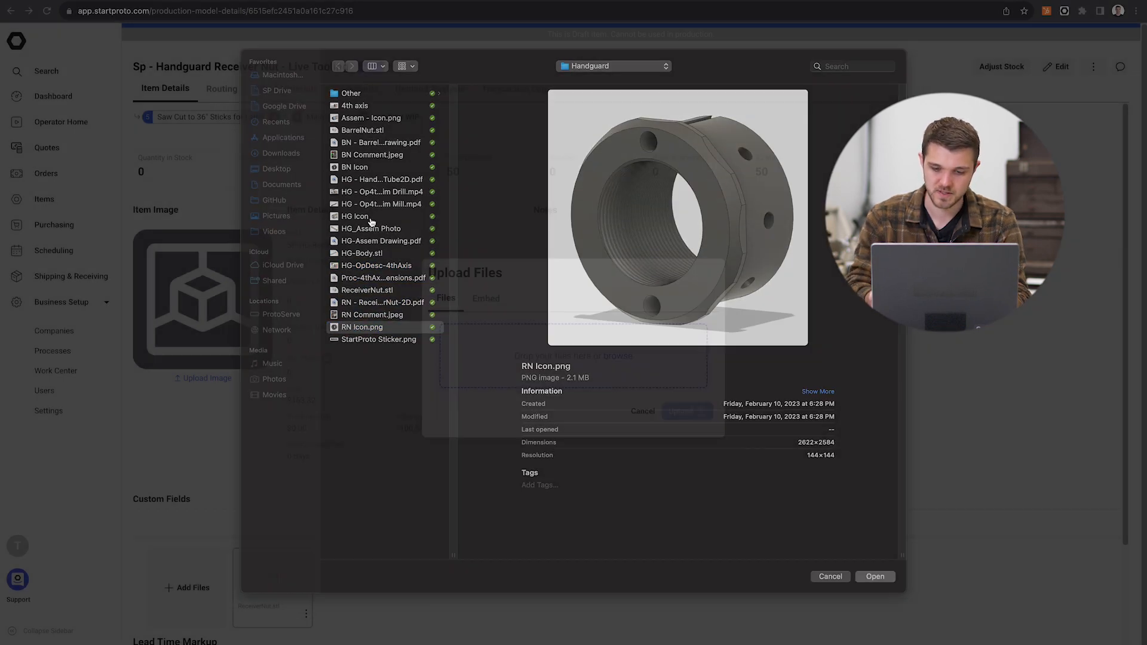
left_click(689, 469)
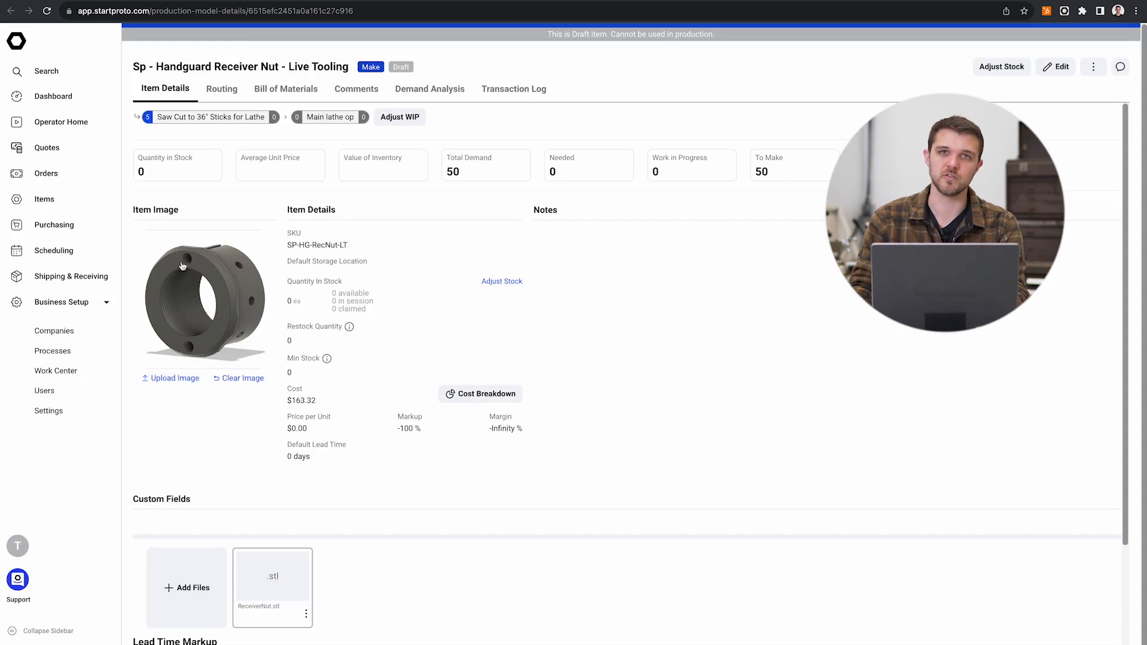
Step: Look over the receiver nut's details, return to the handguard assembly and check the Assembly operation's input items
scroll(568, 356, "down", 3)
scroll(568, 356, "up", 3)
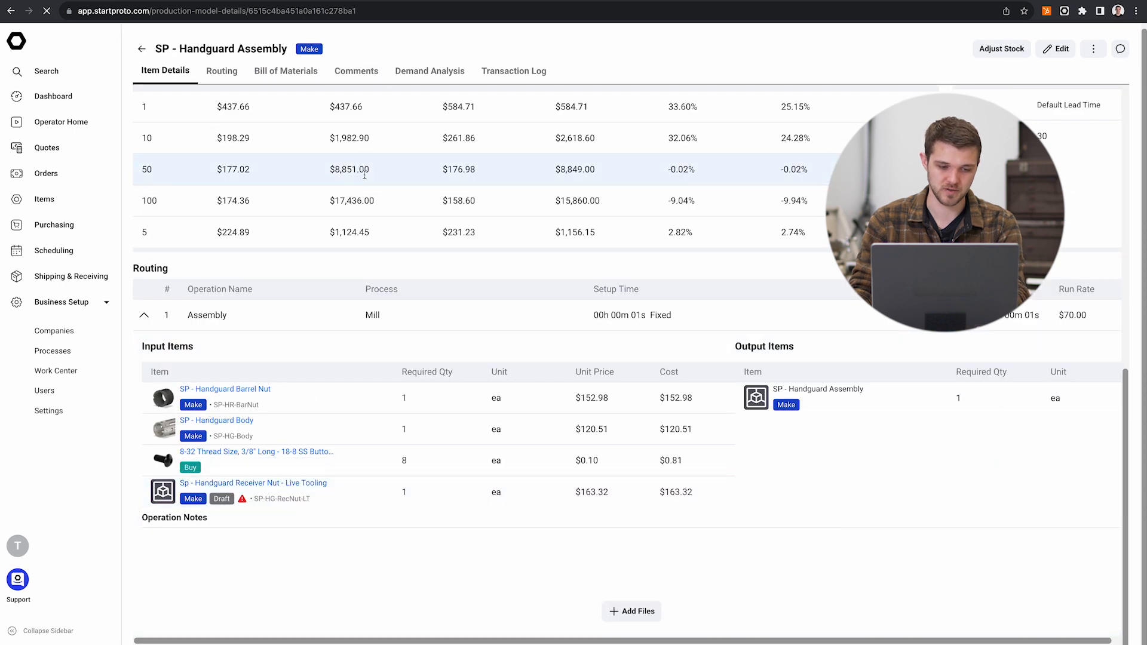
left_click(197, 451)
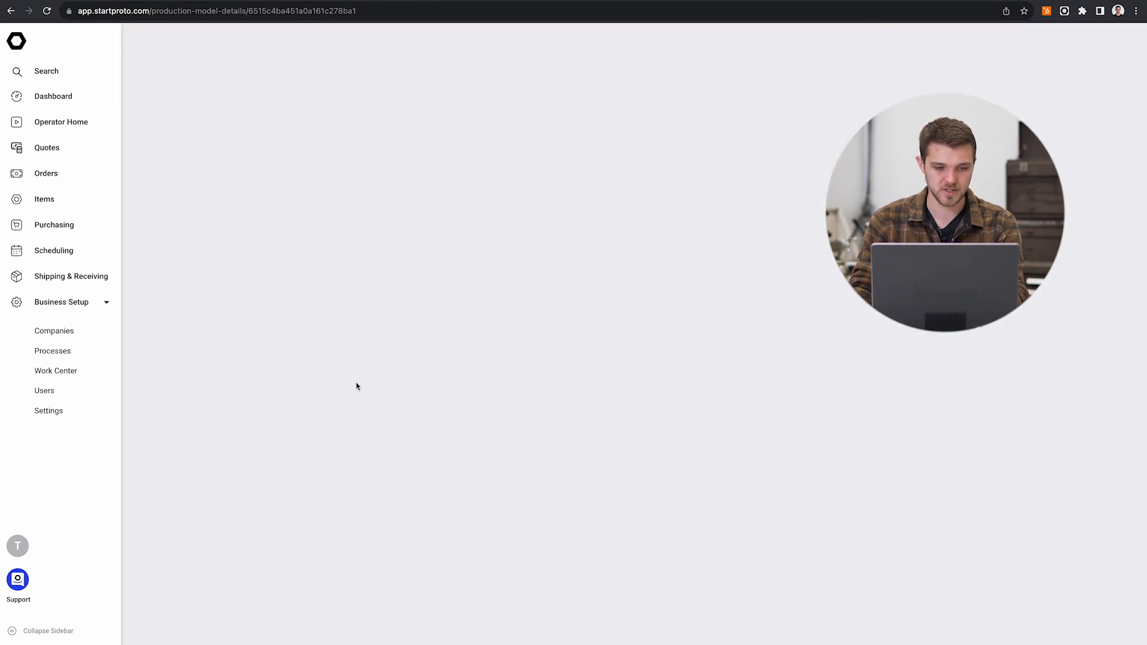
scroll(334, 392, "down", 4)
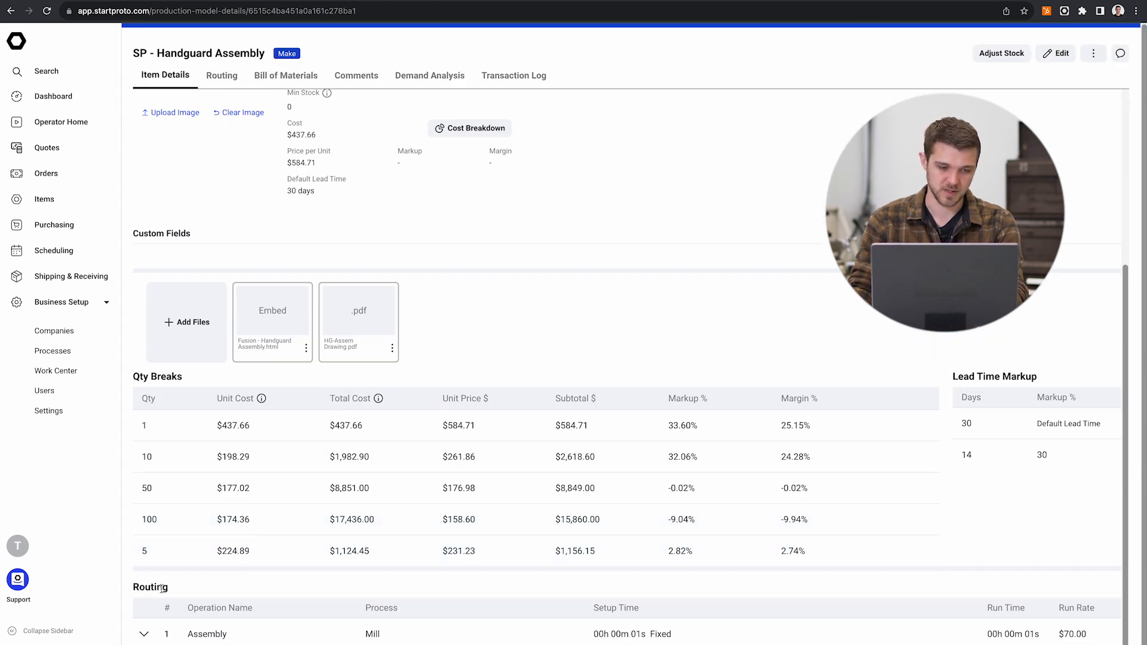
left_click(144, 634)
scroll(277, 513, "down", 5)
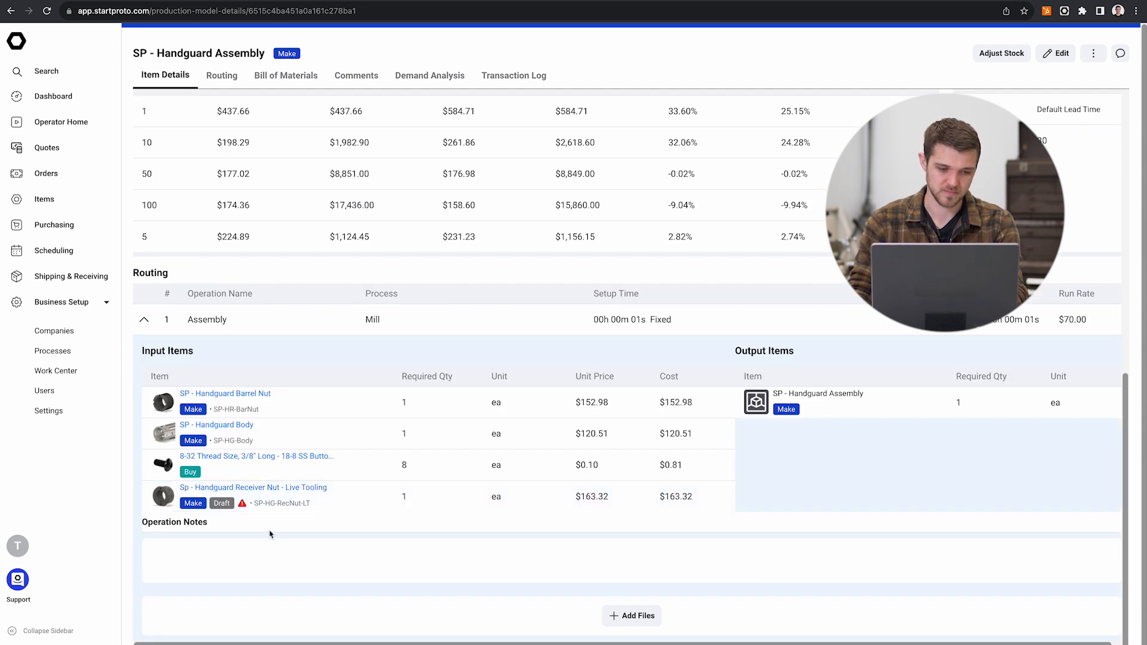